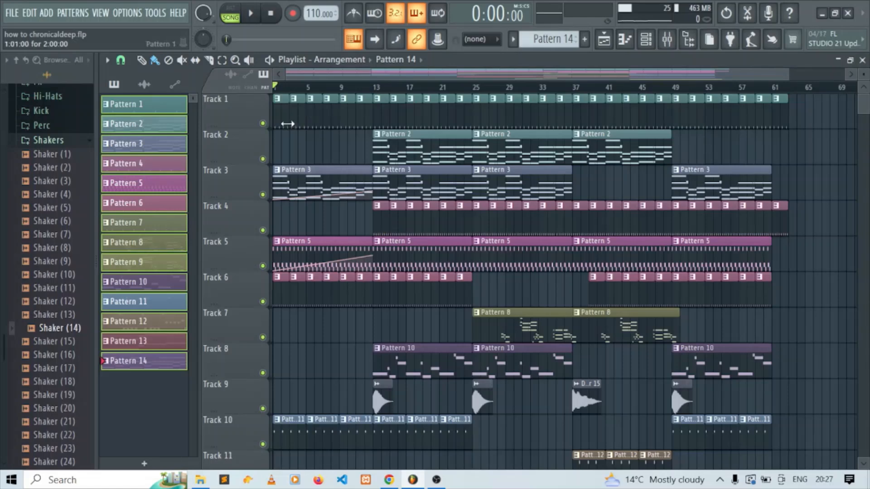
Open the first Pattern 1 clip's Rim (29) notes in the piano roll and play the pattern.
{"action": "double_click", "coordinate": [284, 115]}
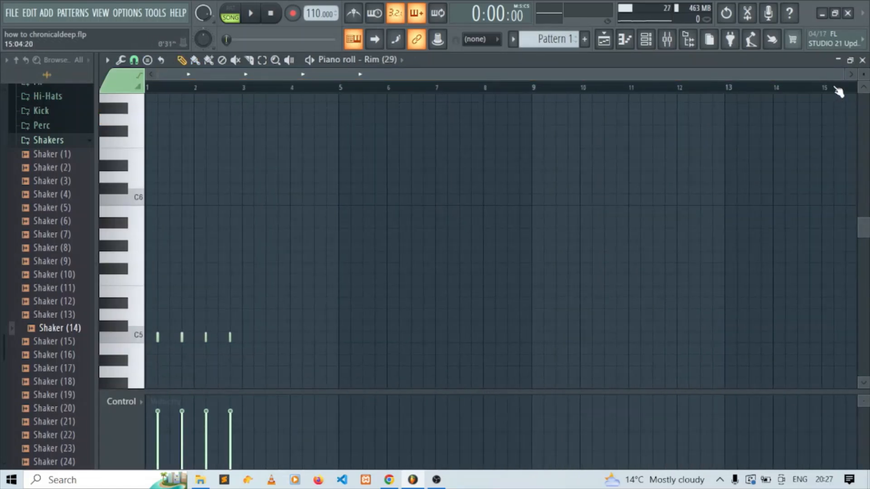
{"action": "left_click_drag", "start_coordinate": [841, 73], "coordinate": [544, 122]}
{"action": "key", "text": "space"}
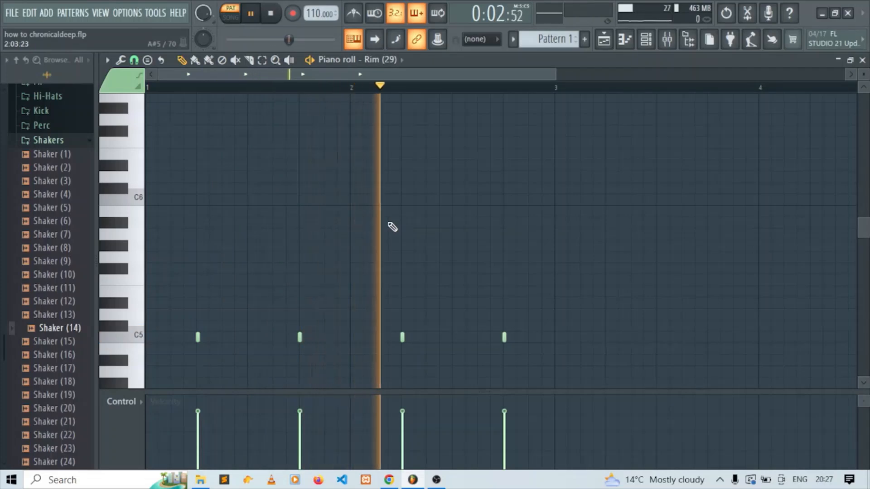
{"action": "key", "text": "space"}
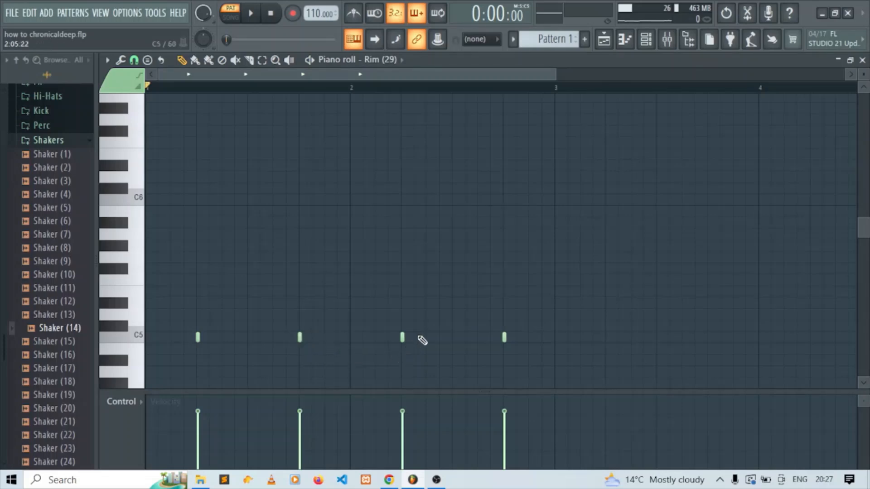
Choose (none) for both the main snap and the piano roll snap while editing the rim notes.
{"action": "left_click_drag", "start_coordinate": [554, 72], "coordinate": [281, 181]}
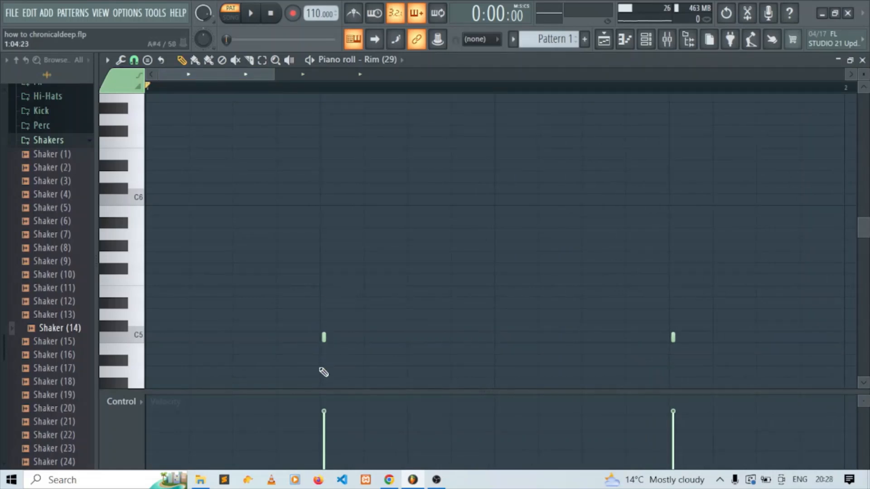
{"action": "left_click", "coordinate": [324, 337]}
{"action": "left_click", "coordinate": [480, 39]}
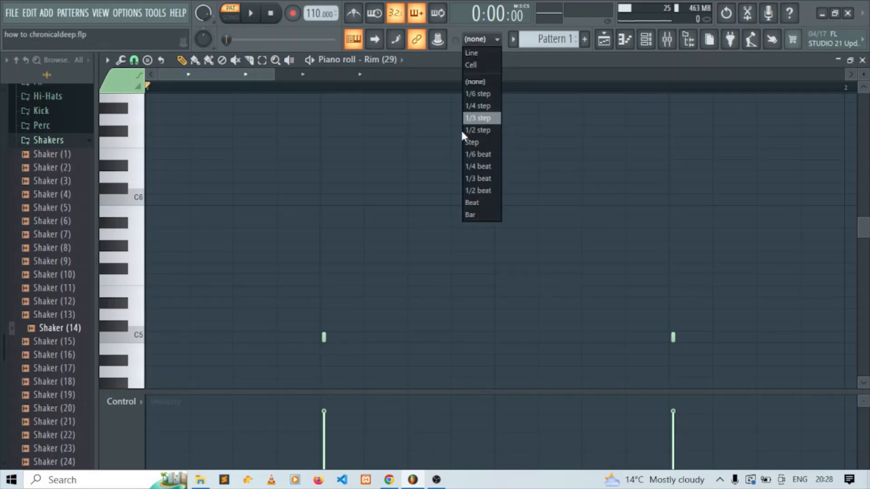
{"action": "left_click", "coordinate": [480, 82]}
{"action": "left_click", "coordinate": [107, 59]}
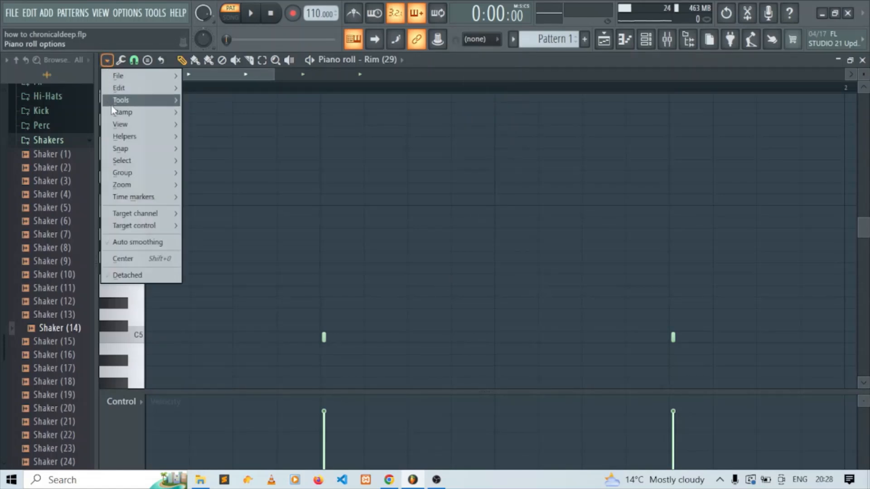
{"action": "mouse_move", "coordinate": [125, 153]}
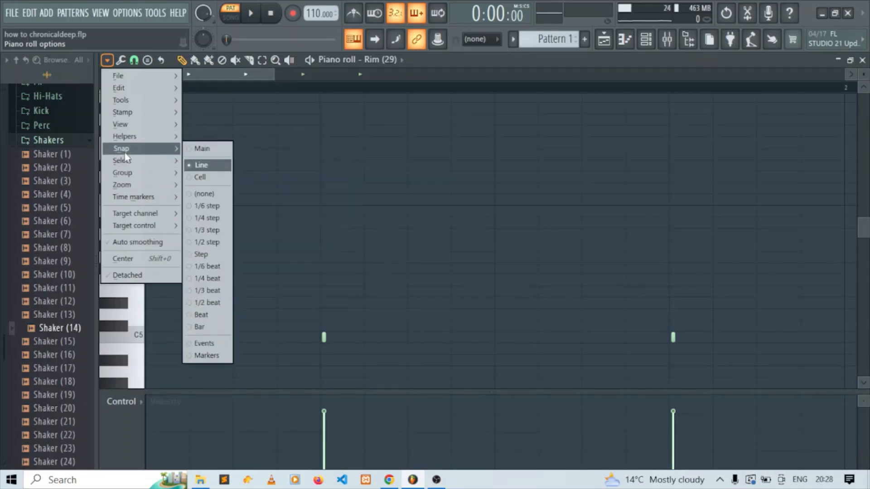
{"action": "left_click", "coordinate": [205, 194]}
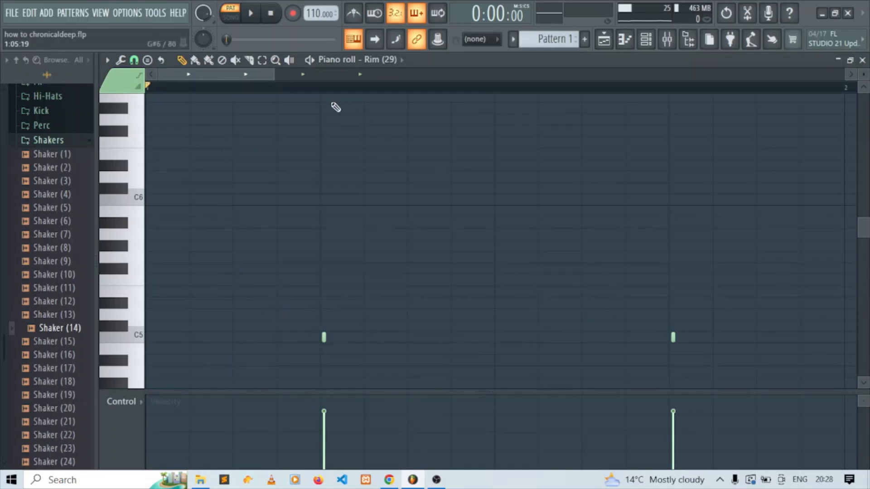
Return to the playlist arrangement and solo Track 2.
{"action": "left_click_drag", "start_coordinate": [272, 76], "coordinate": [616, 127]}
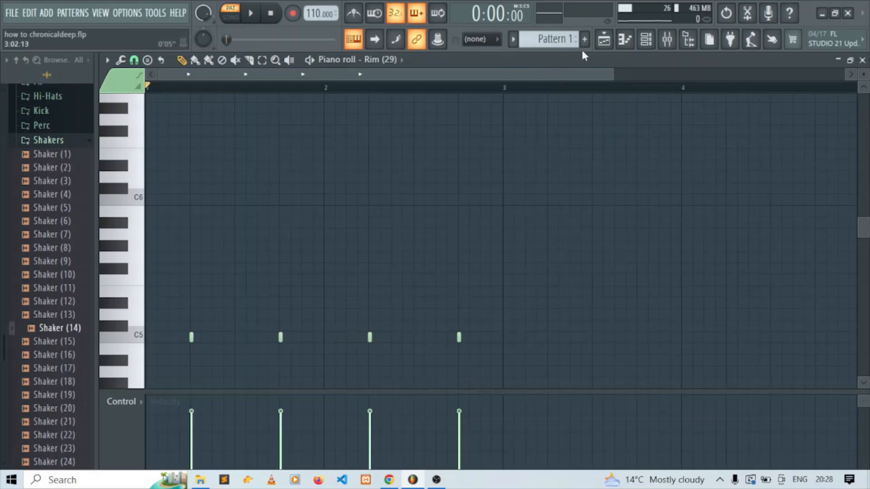
{"action": "left_click", "coordinate": [604, 41]}
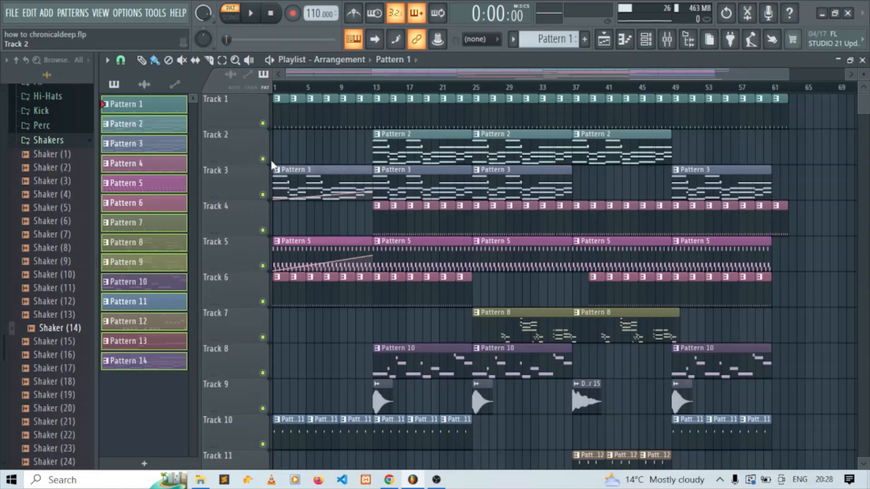
{"action": "right_click", "coordinate": [263, 160]}
Open Pattern 2's Rhodes chords in the piano roll, play them from the start and examine the upper and lower notes.
{"action": "double_click", "coordinate": [387, 153]}
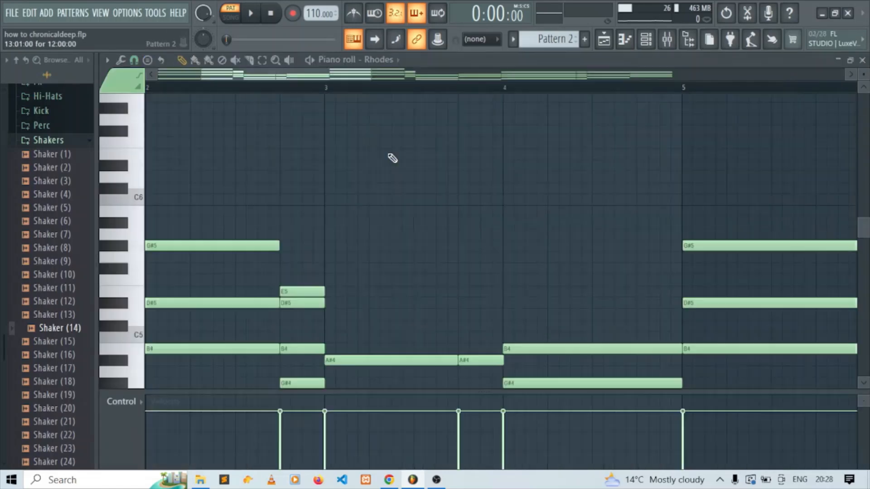
{"action": "scroll", "coordinate": [295, 82], "scroll_direction": "left", "scroll_amount": 2}
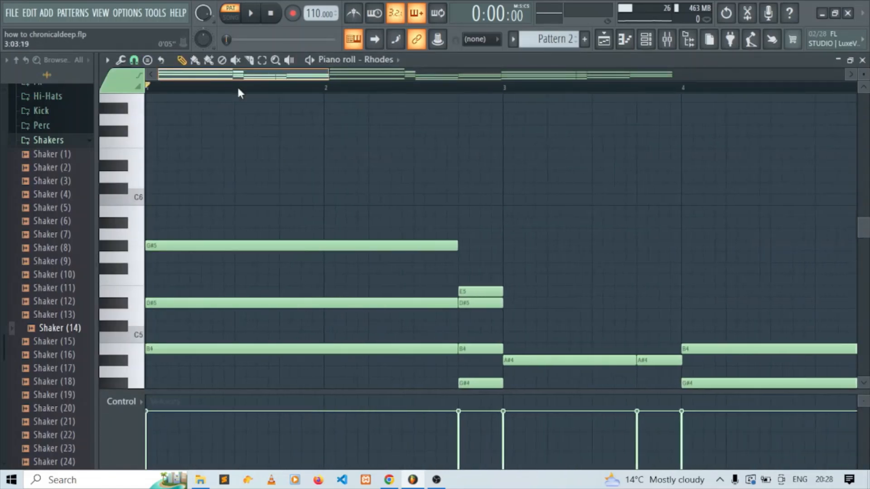
{"action": "left_click_drag", "start_coordinate": [331, 74], "coordinate": [757, 107]}
{"action": "key", "text": "space"}
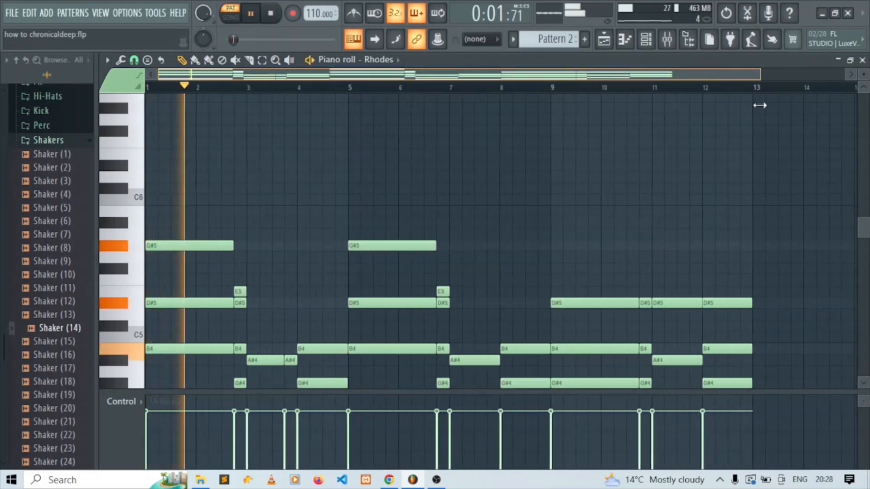
{"action": "scroll", "coordinate": [495, 234], "scroll_direction": "down", "scroll_amount": 5}
{"action": "scroll", "coordinate": [365, 317], "scroll_direction": "up", "scroll_amount": 5}
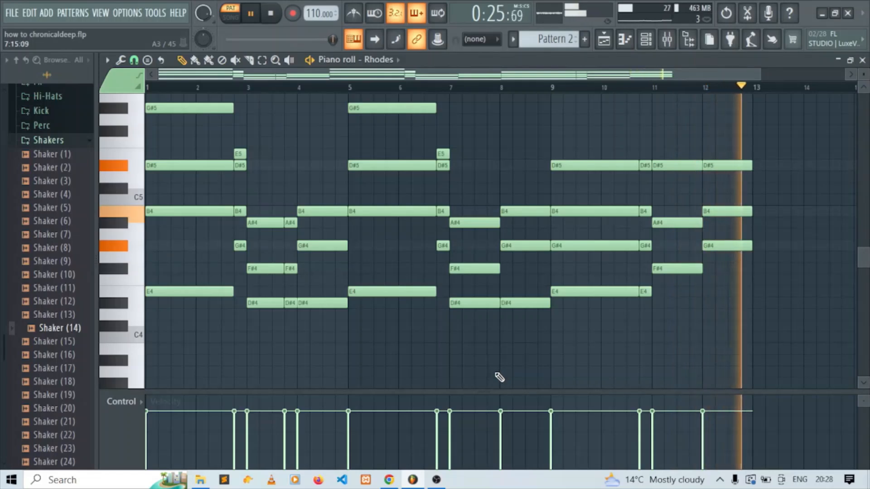
{"action": "key", "text": "space"}
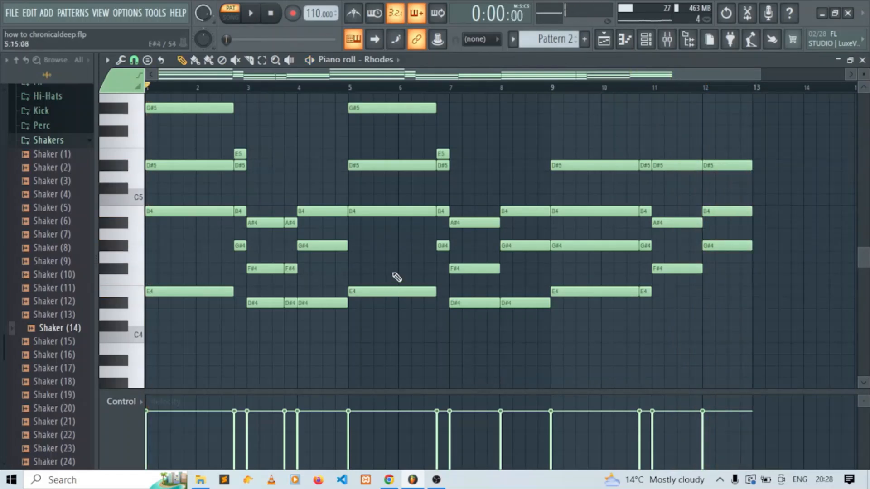
{"action": "scroll", "coordinate": [398, 281], "scroll_direction": "up", "scroll_amount": 3}
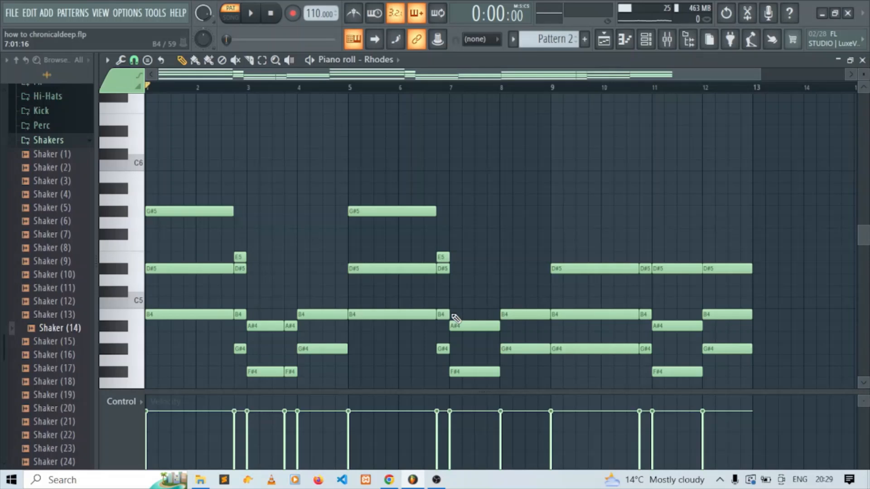
{"action": "scroll", "coordinate": [313, 286], "scroll_direction": "down", "scroll_amount": 3}
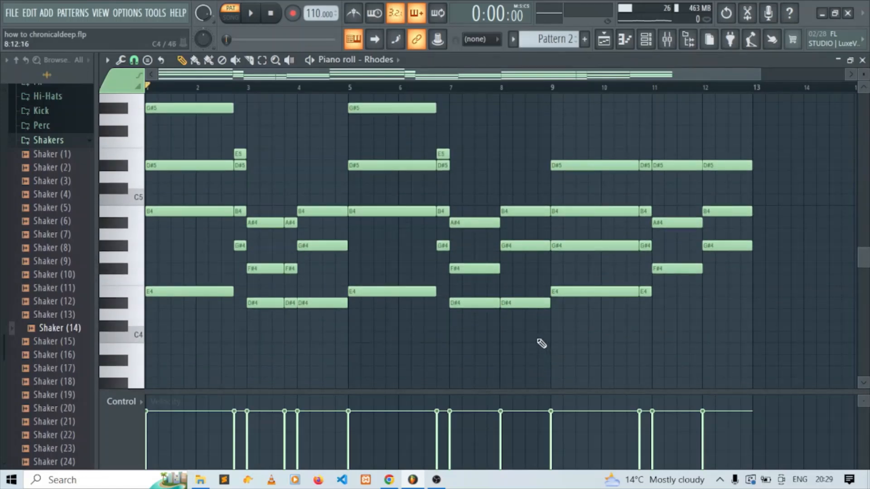
Show the Rhodes instrument's settings from the channel rack and move its window up so the whole keyboard fits.
{"action": "left_click", "coordinate": [604, 39]}
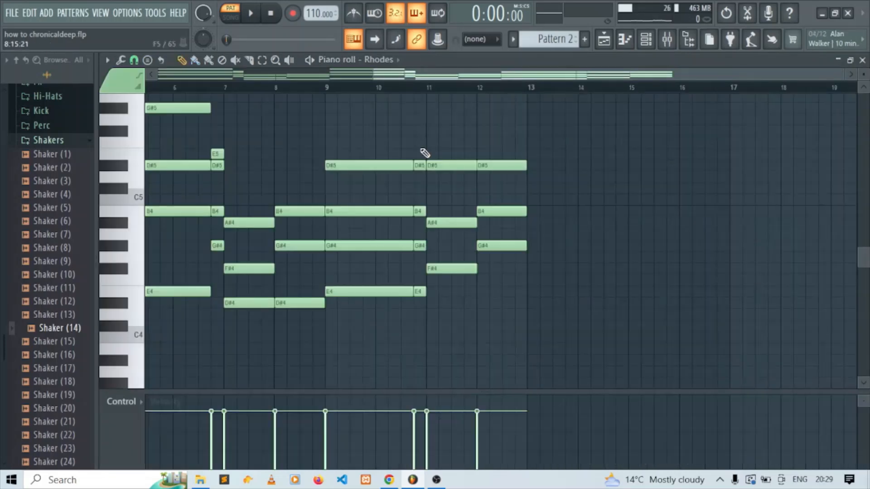
{"action": "double_click", "coordinate": [421, 152]}
{"action": "left_click", "coordinate": [646, 39]}
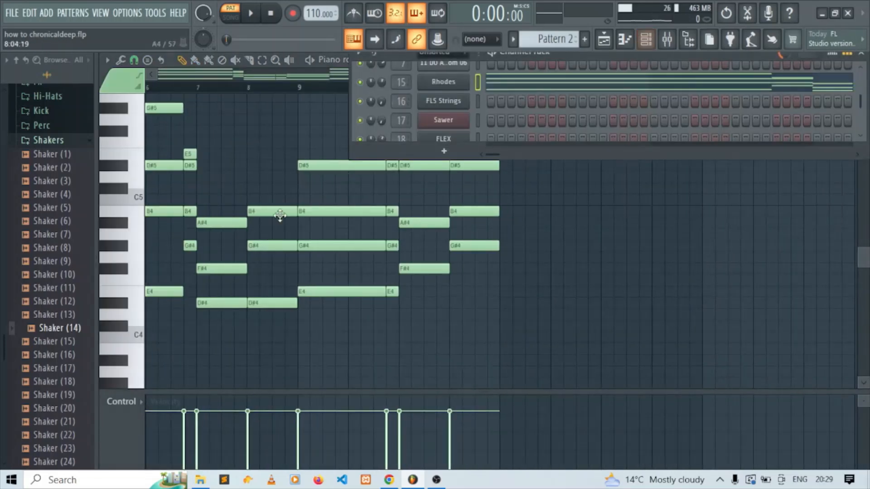
{"action": "left_click", "coordinate": [446, 87]}
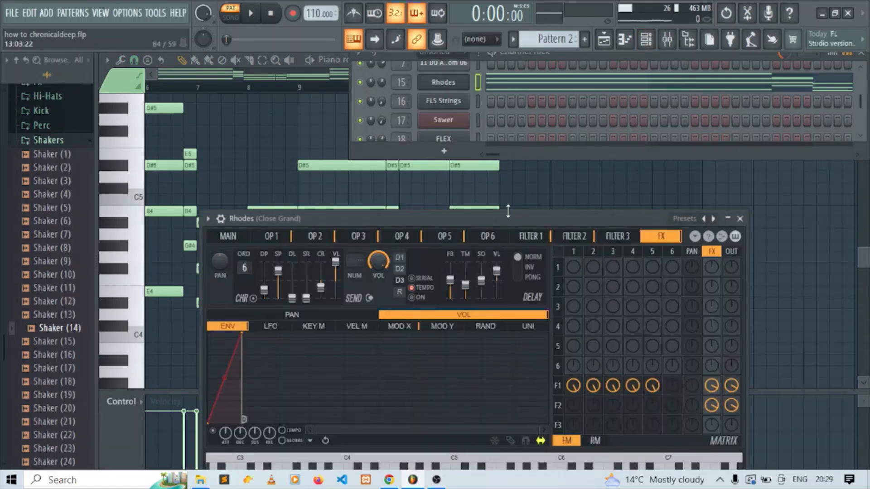
{"action": "left_click_drag", "start_coordinate": [506, 217], "coordinate": [498, 163]}
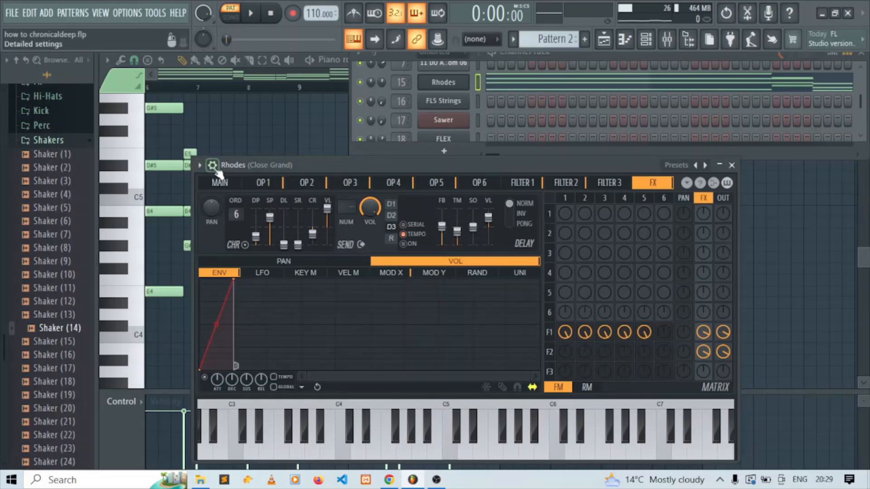
Show the mixer and play Pattern 2 briefly to check the Close Grand track's level and effect slots.
{"action": "left_click", "coordinate": [668, 40]}
{"action": "key", "text": "space"}
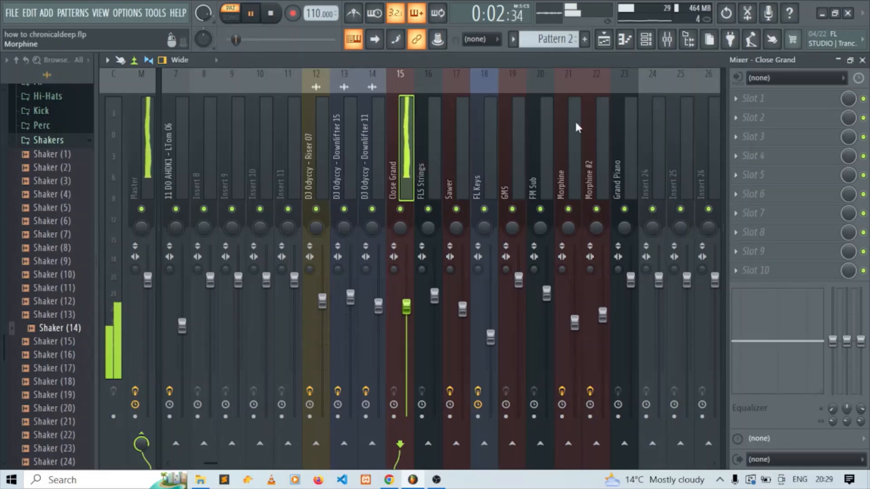
{"action": "key", "text": "space"}
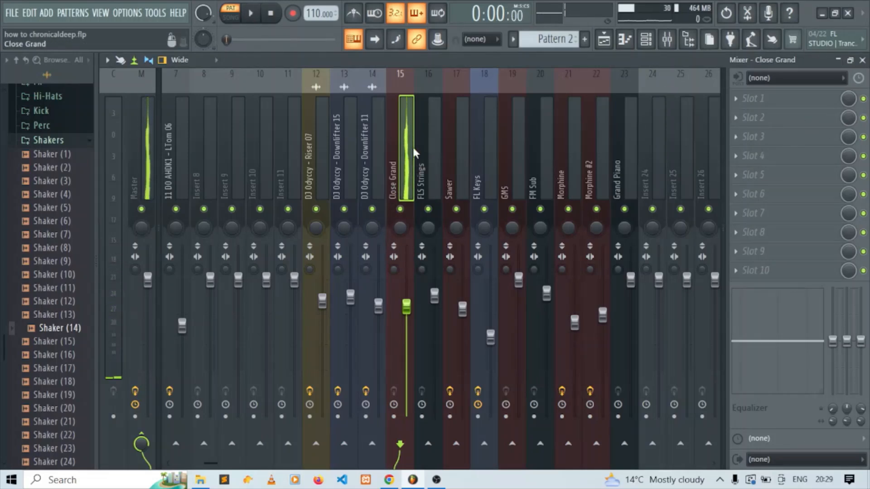
Solo Track 3 in the playlist and start song playback from around bar 15.
{"action": "left_click", "coordinate": [604, 41]}
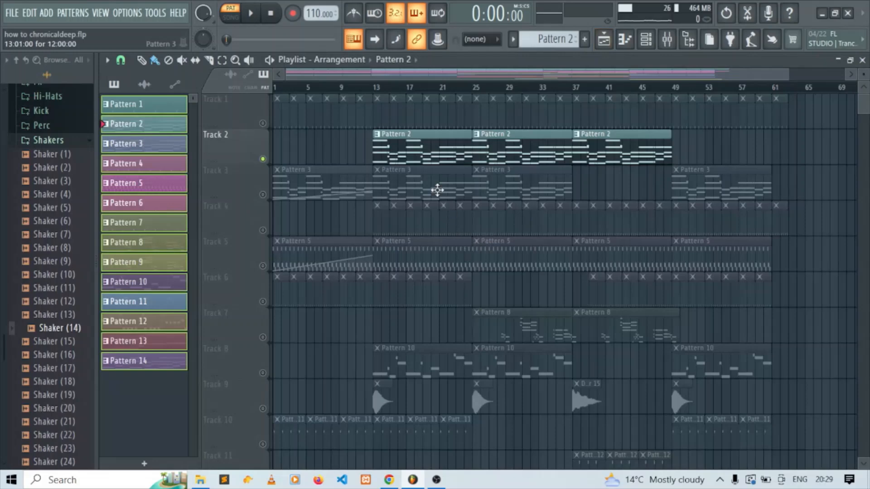
{"action": "right_click", "coordinate": [263, 195]}
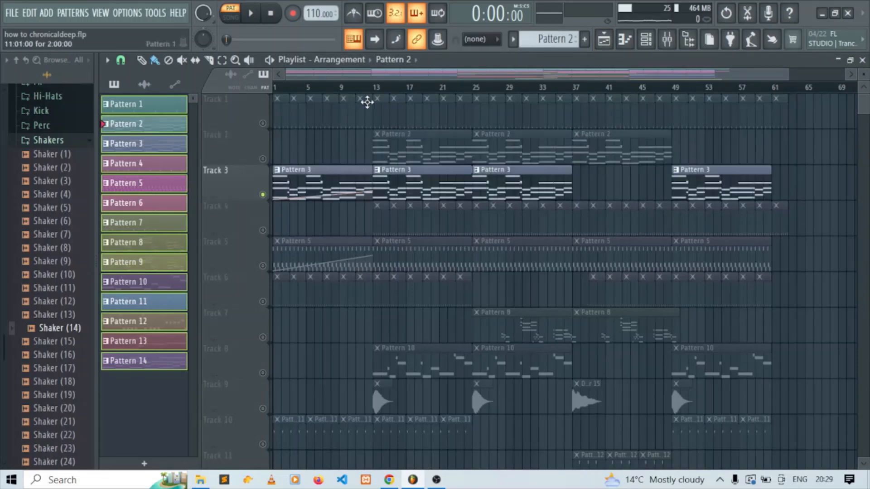
{"action": "left_click", "coordinate": [397, 87]}
{"action": "key", "text": "space"}
Open Pattern 3's FLS Strings notes in the piano roll, show the full chord progression and replay it from the start.
{"action": "double_click", "coordinate": [414, 185]}
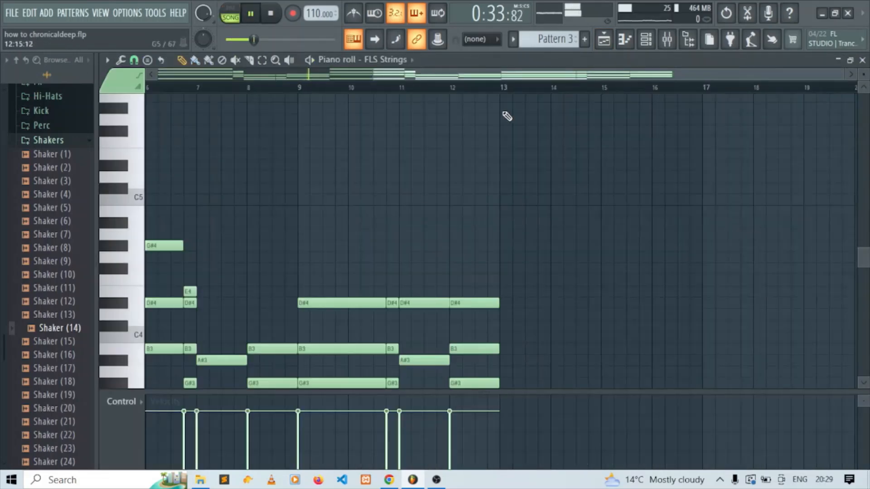
{"action": "key", "text": "space"}
{"action": "left_click_drag", "start_coordinate": [553, 76], "coordinate": [58, 139]}
{"action": "scroll", "coordinate": [290, 245], "scroll_direction": "down", "scroll_amount": 4}
{"action": "key", "text": "space"}
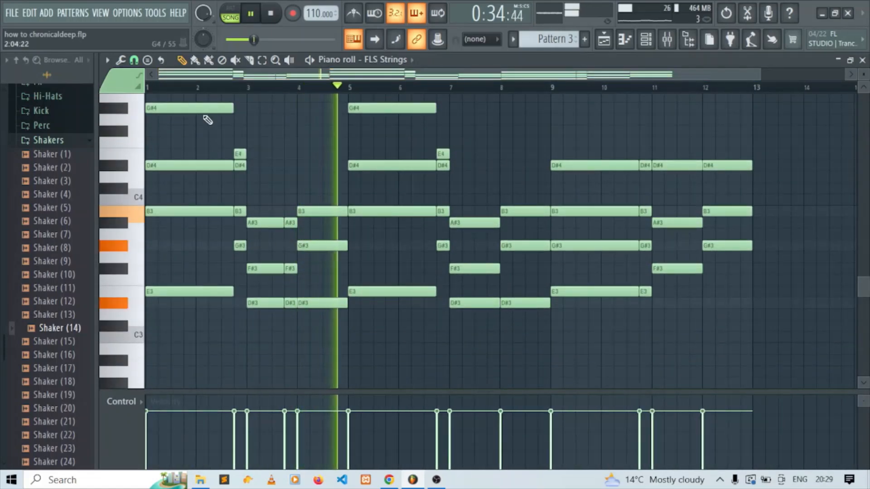
{"action": "left_click", "coordinate": [150, 91]}
Show the FLS Strings instrument's DirectWave settings while the strings play, and stop playback.
{"action": "left_click", "coordinate": [647, 41]}
{"action": "left_click", "coordinate": [443, 101]}
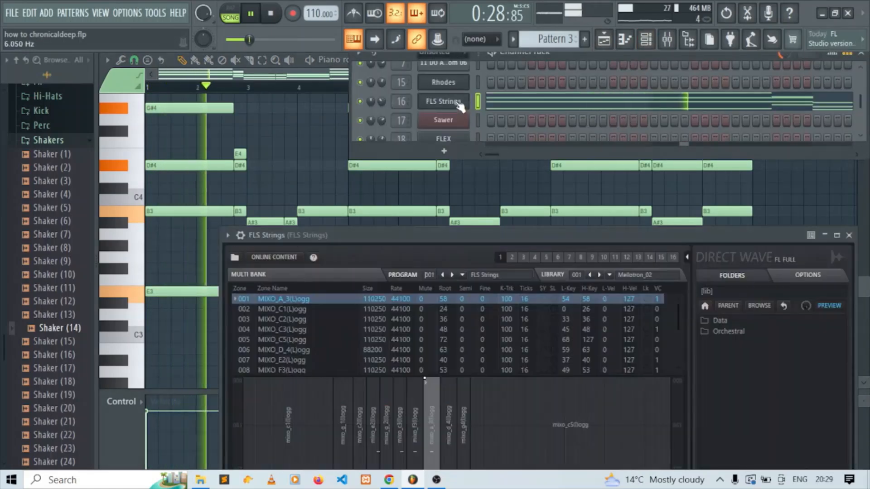
{"action": "left_click_drag", "start_coordinate": [504, 238], "coordinate": [447, 113]}
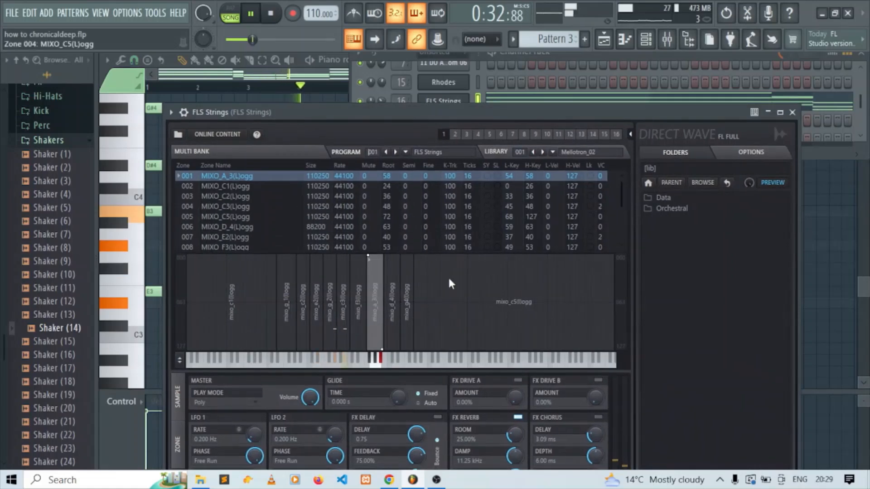
{"action": "key", "text": "space"}
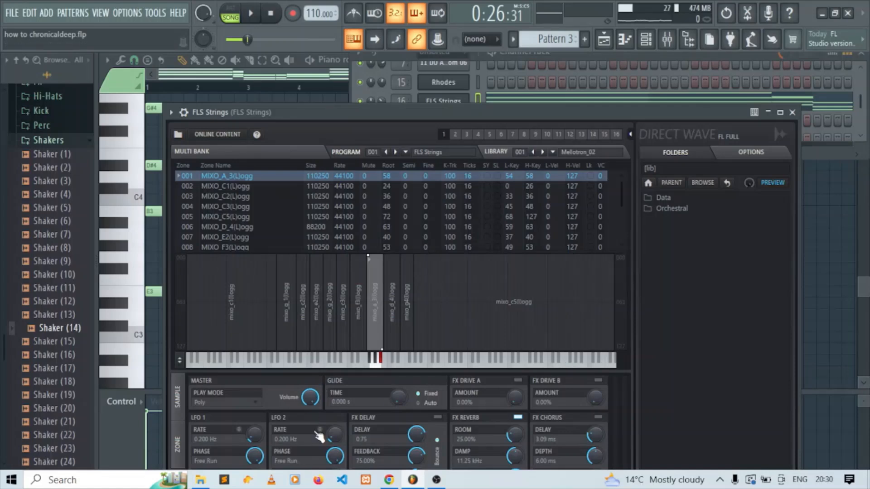
Browse the Packs library to the Orchestral instrument presets that include the strings sounds.
{"action": "left_click", "coordinate": [64, 141]}
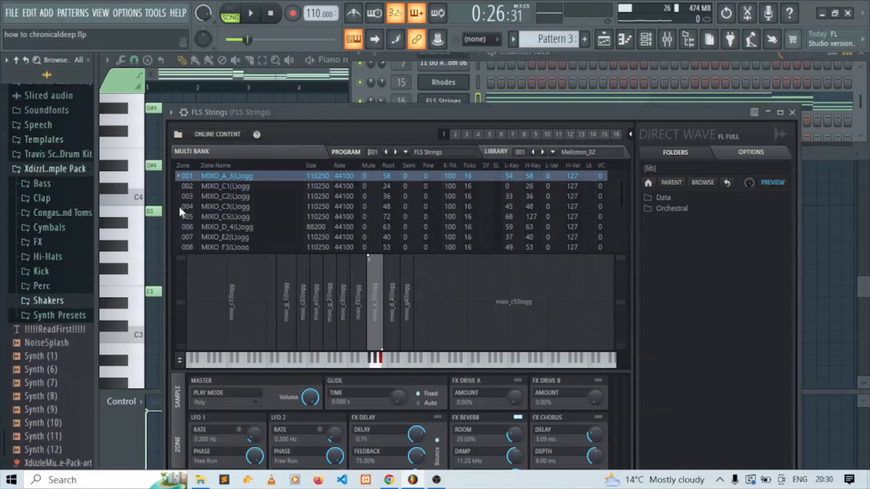
{"action": "scroll", "coordinate": [47, 285], "scroll_direction": "up", "scroll_amount": 10}
{"action": "scroll", "coordinate": [40, 292], "scroll_direction": "down", "scroll_amount": 6}
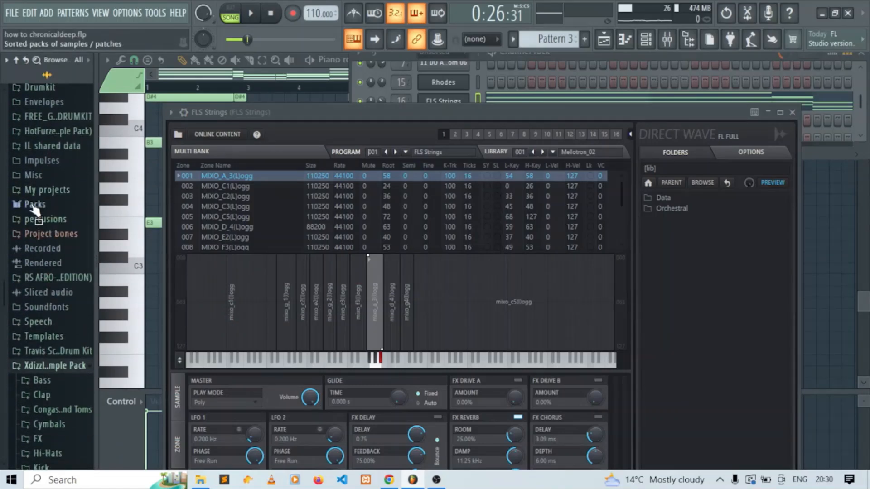
{"action": "left_click", "coordinate": [33, 206]}
{"action": "scroll", "coordinate": [57, 308], "scroll_direction": "down", "scroll_amount": 3}
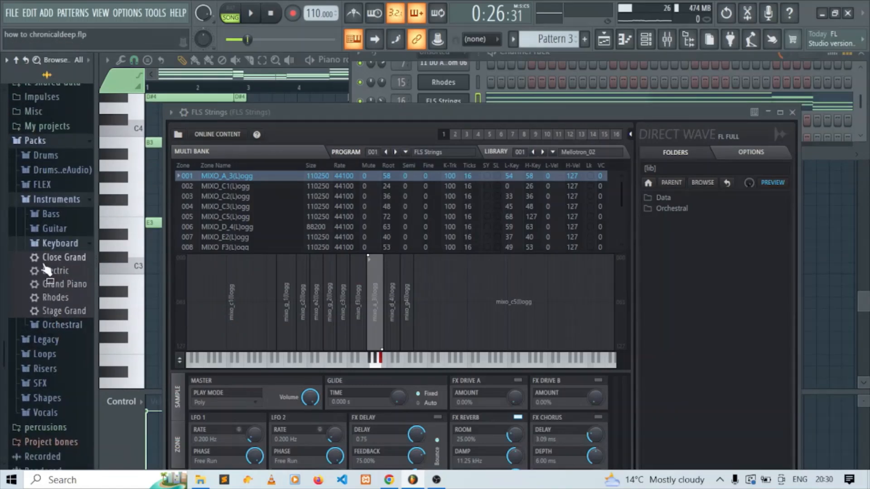
{"action": "left_click", "coordinate": [54, 243]}
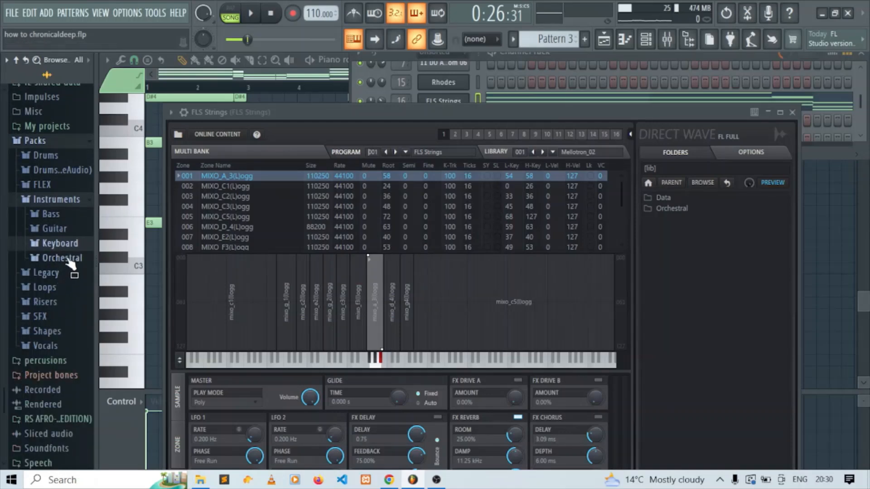
{"action": "left_click", "coordinate": [61, 257]}
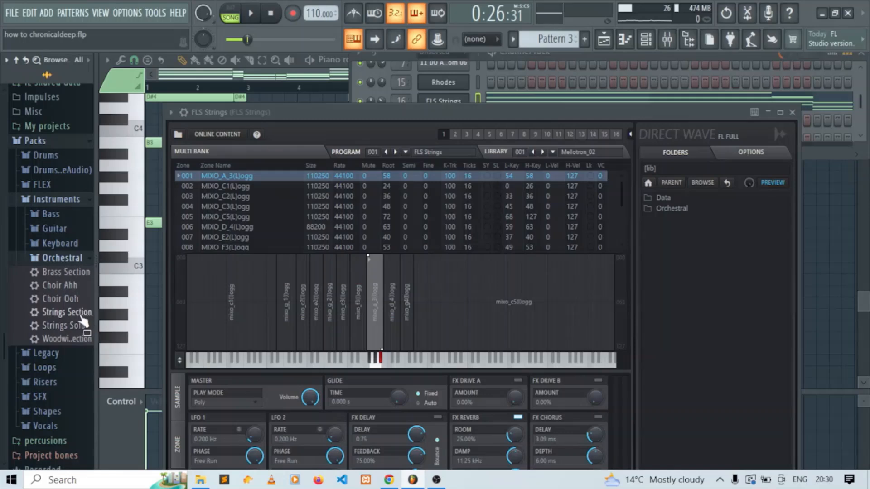
Look through the Keyboard presets in the Packs instruments and return to the Orchestral presets.
{"action": "left_click", "coordinate": [75, 262]}
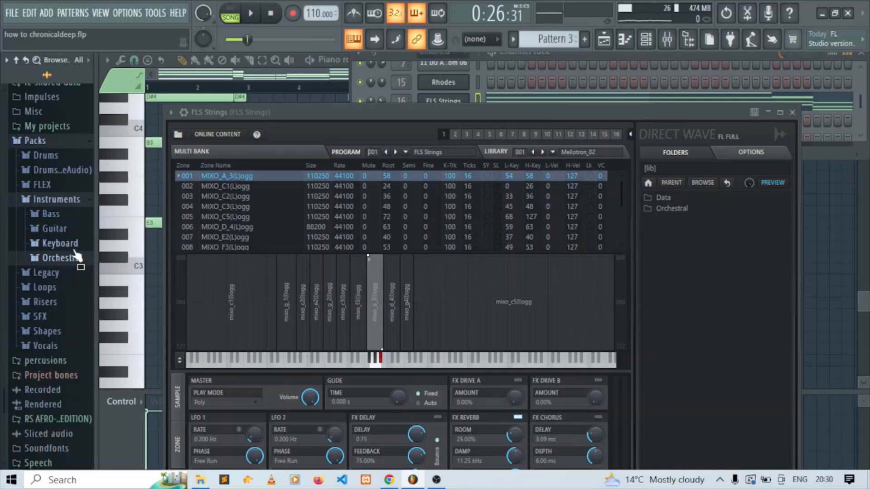
{"action": "left_click", "coordinate": [75, 248]}
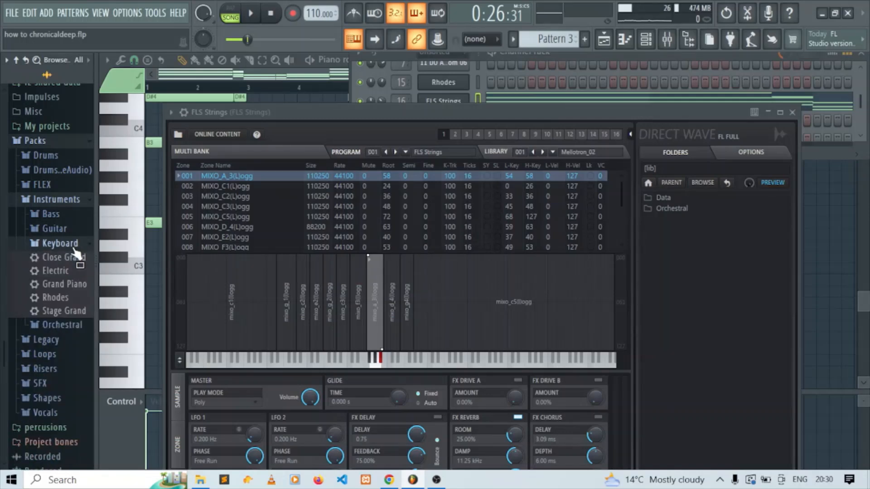
{"action": "left_click", "coordinate": [76, 249]}
{"action": "left_click", "coordinate": [68, 258]}
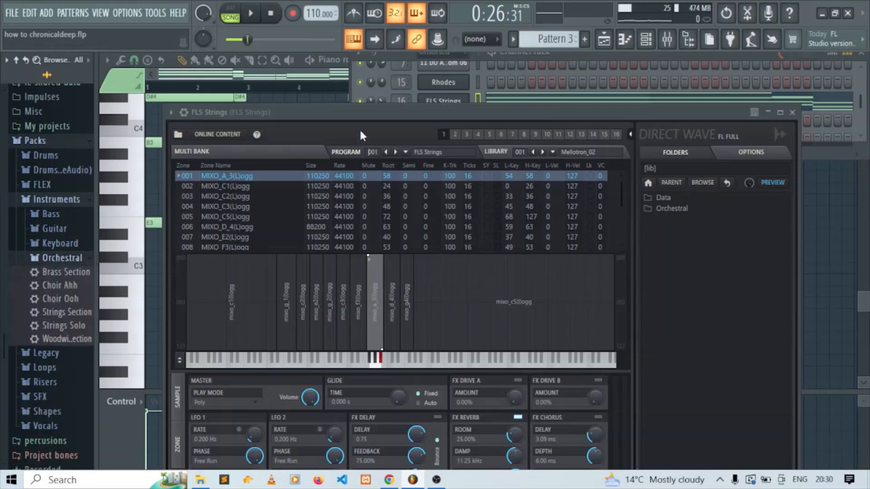
Briefly play the strings from bar 13 in the playlist and reopen Pattern 3's notes in the piano roll.
{"action": "left_click", "coordinate": [604, 39]}
{"action": "key", "text": "space"}
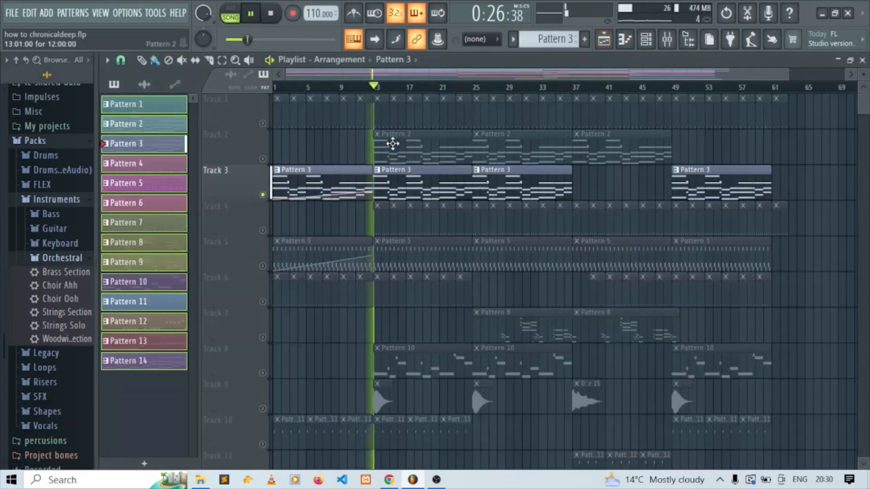
{"action": "key", "text": "space"}
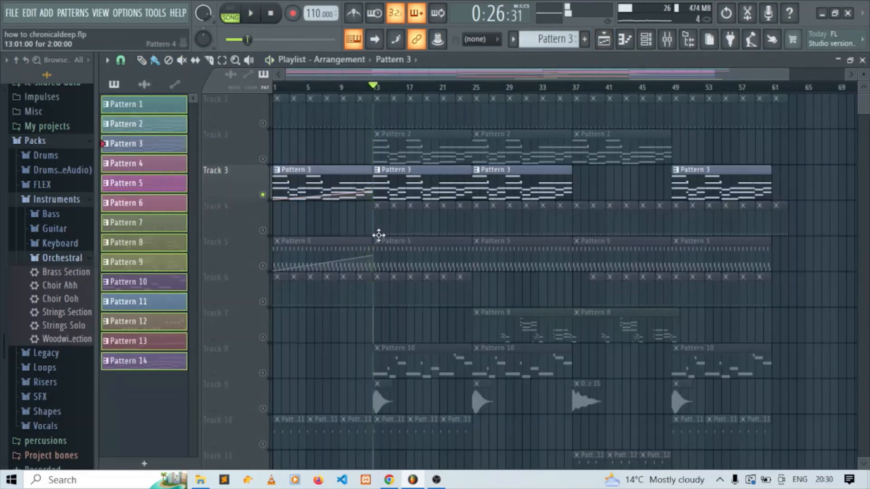
{"action": "double_click", "coordinate": [433, 200]}
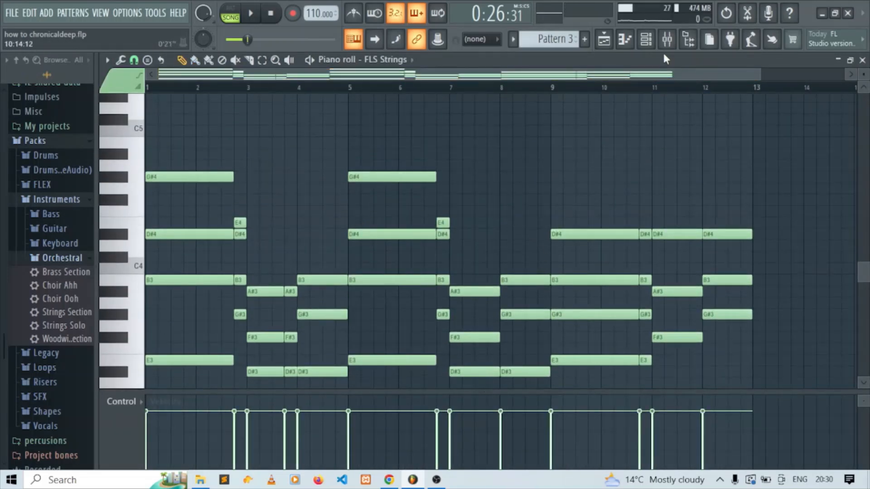
Examine the FLS Strings mixer track's effect slots while the song plays, and stop playback.
{"action": "left_click", "coordinate": [667, 39]}
{"action": "key", "text": "space"}
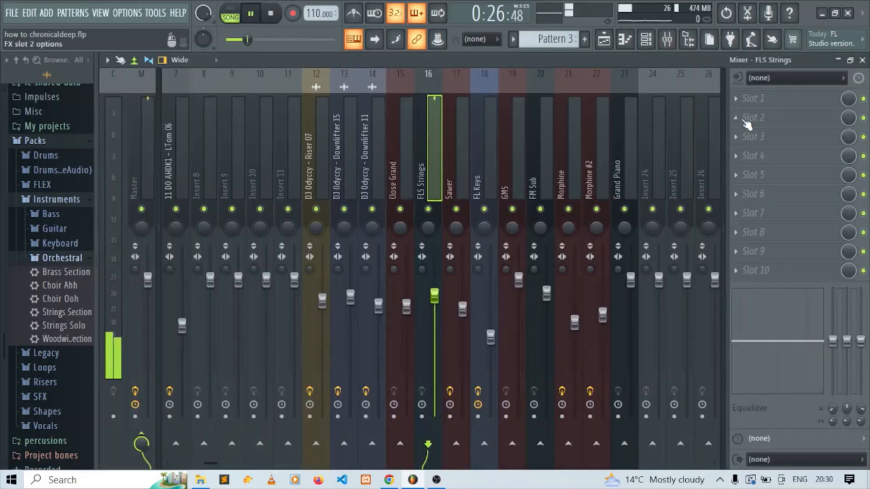
{"action": "key", "text": "space"}
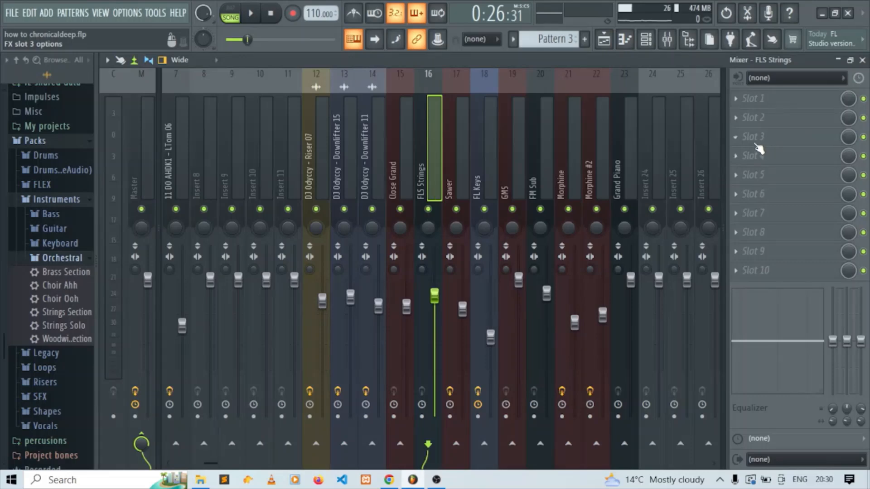
Move the playlist's playback position to about bar 2, and reopen Pattern 3's notes in the piano roll.
{"action": "left_click", "coordinate": [604, 46]}
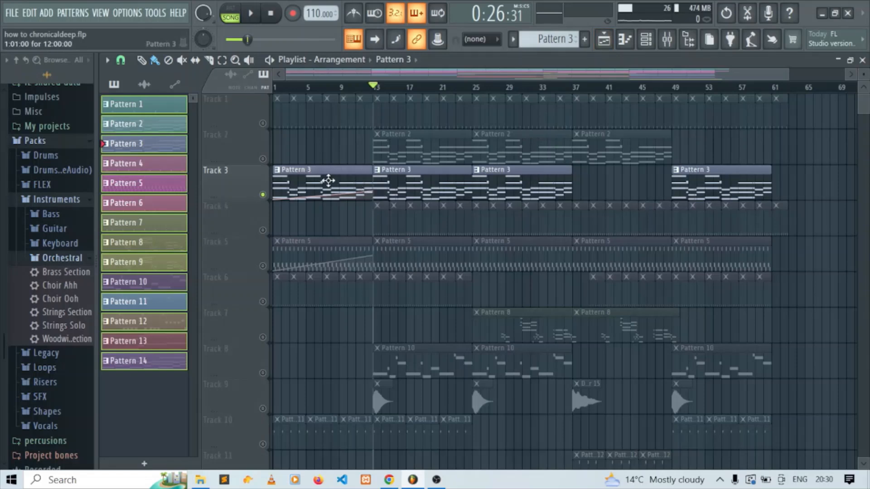
{"action": "left_click", "coordinate": [281, 87]}
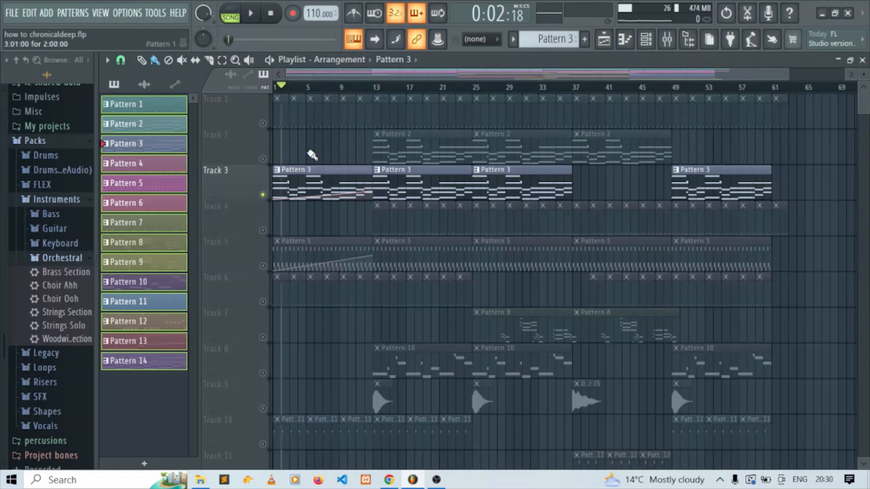
{"action": "key", "text": "space"}
{"action": "double_click", "coordinate": [406, 177]}
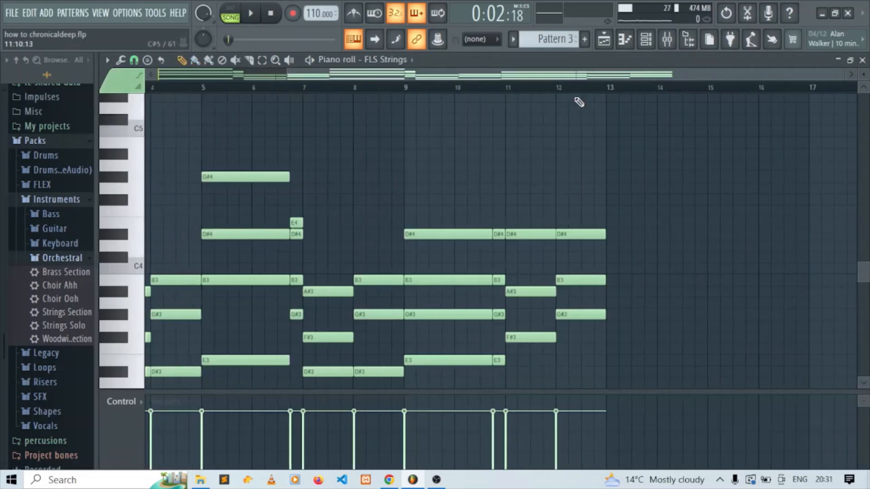
Show the automation options of the FLS Strings channel's volume in the channel rack, and return to the playlist.
{"action": "left_click", "coordinate": [646, 39]}
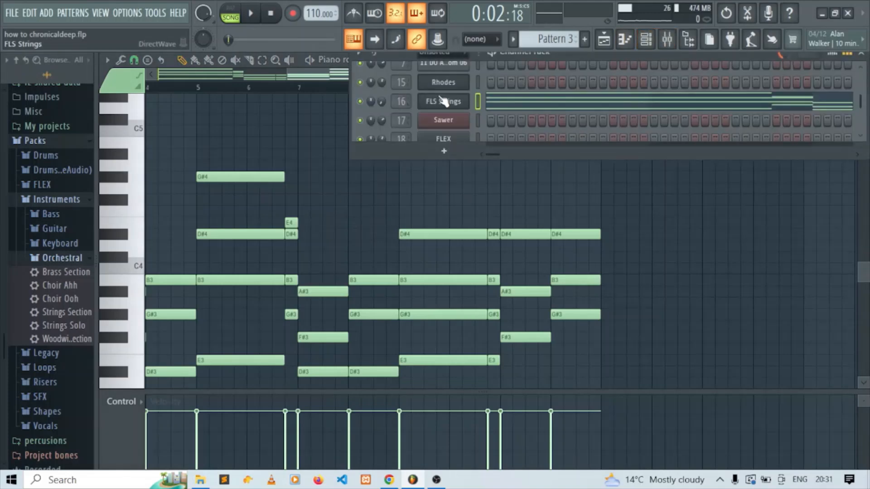
{"action": "right_click", "coordinate": [382, 102]}
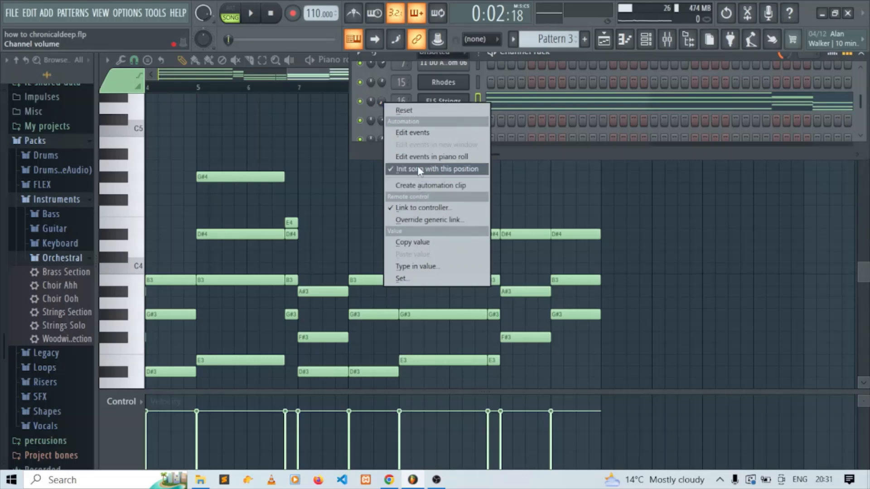
{"action": "left_click", "coordinate": [605, 40]}
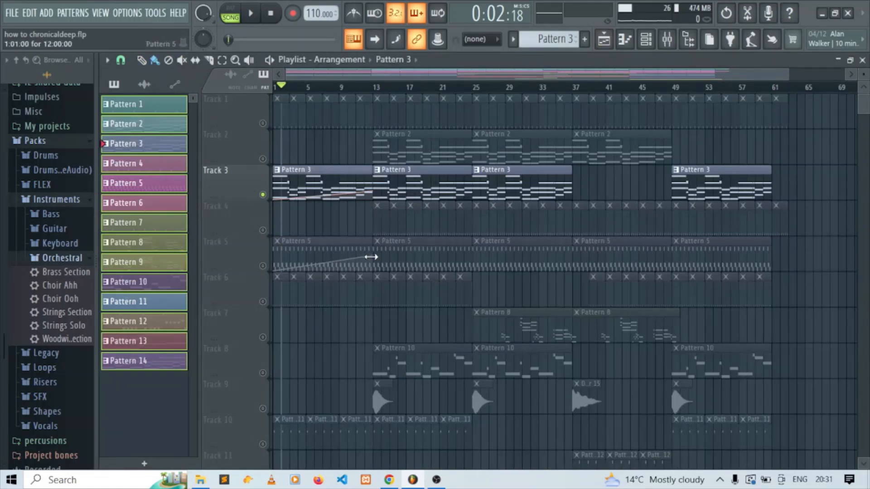
Solo Track 4, set playback to bar 13, and play its Pattern 4 with the closed hat notes open in the piano roll.
{"action": "left_click", "coordinate": [263, 230]}
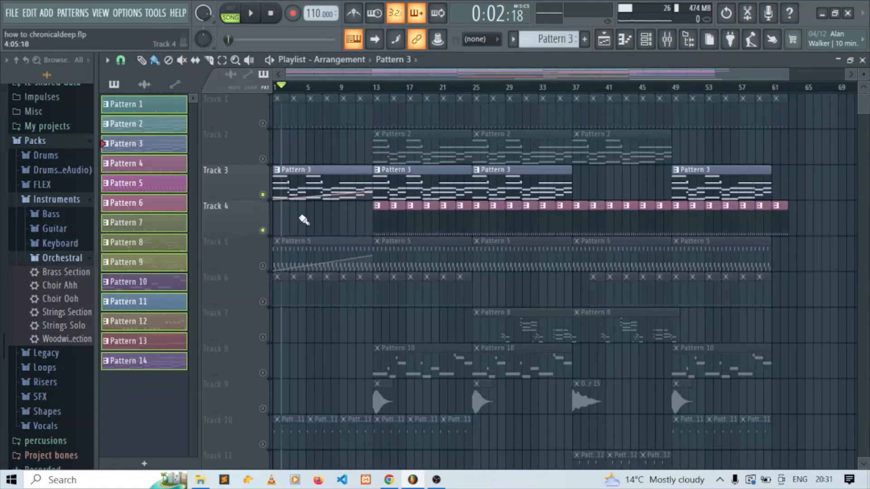
{"action": "right_click", "coordinate": [263, 230]}
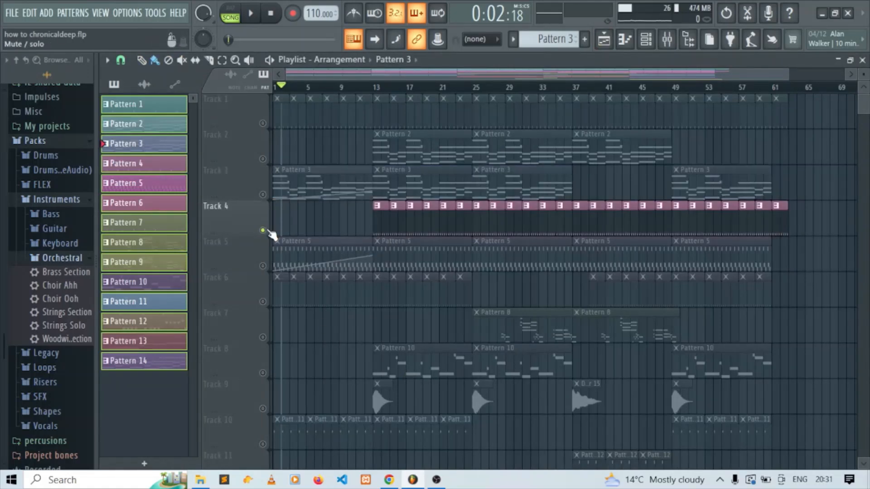
{"action": "left_click", "coordinate": [378, 91]}
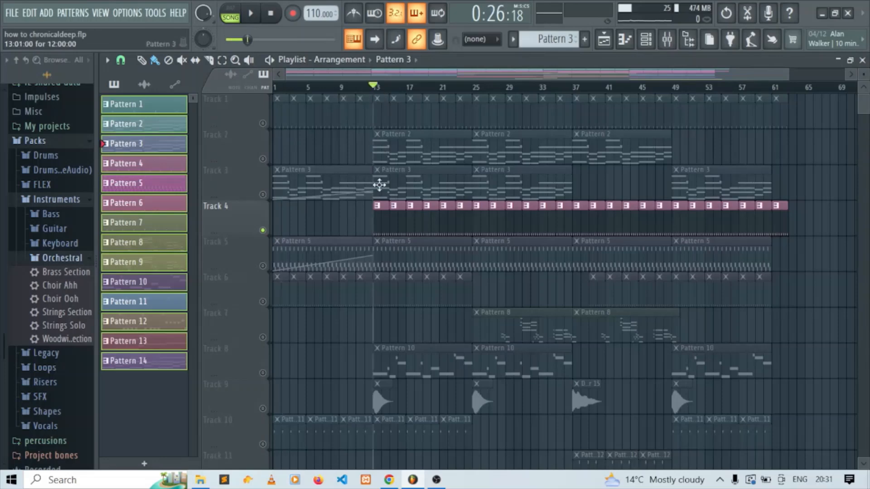
{"action": "double_click", "coordinate": [379, 214]}
{"action": "key", "text": "space"}
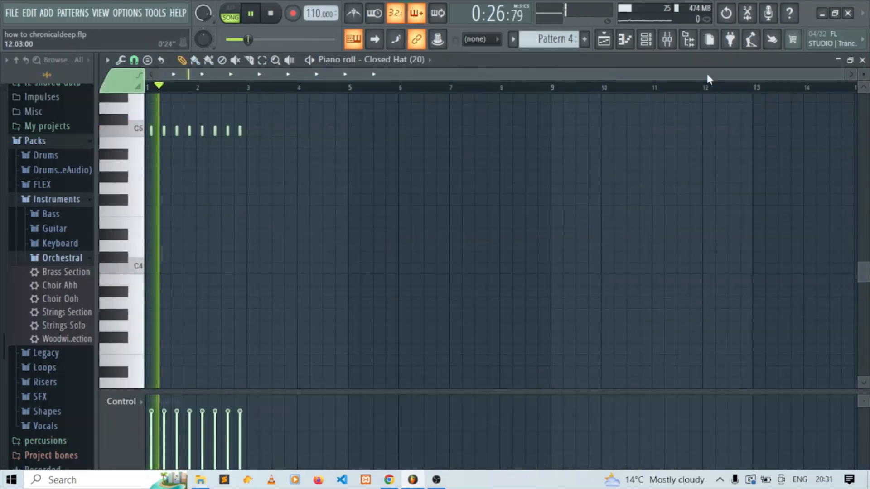
{"action": "left_click", "coordinate": [646, 39]}
{"action": "key", "text": "KP_Add"}
{"action": "key", "text": "KP_Add"}
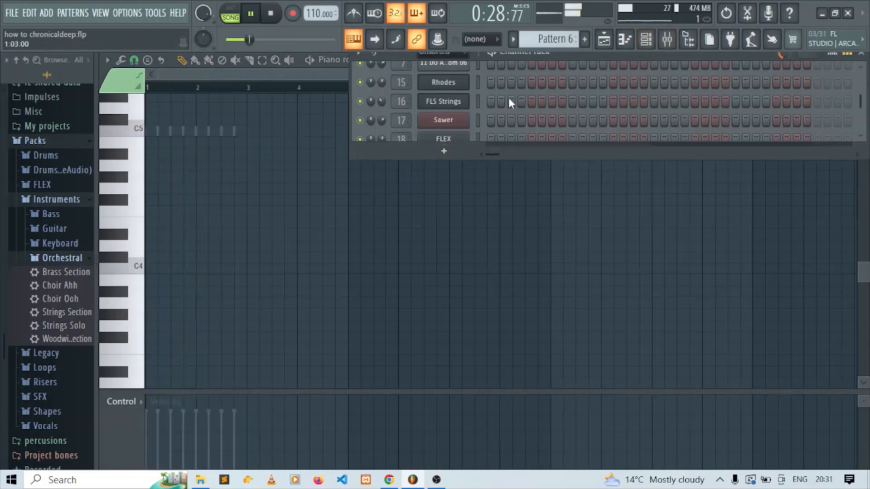
{"action": "scroll", "coordinate": [507, 100], "scroll_direction": "up", "scroll_amount": 5}
{"action": "scroll", "coordinate": [513, 99], "scroll_direction": "down", "scroll_amount": 10}
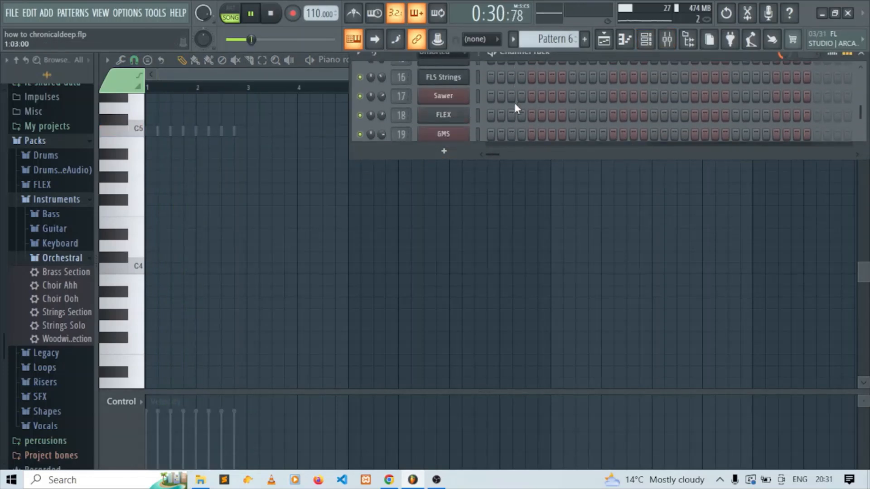
Reopen Pattern 4 and enlarge the channel rack to show the Closed Hat (20) and Closed Hat (24) steps.
{"action": "left_click", "coordinate": [603, 42]}
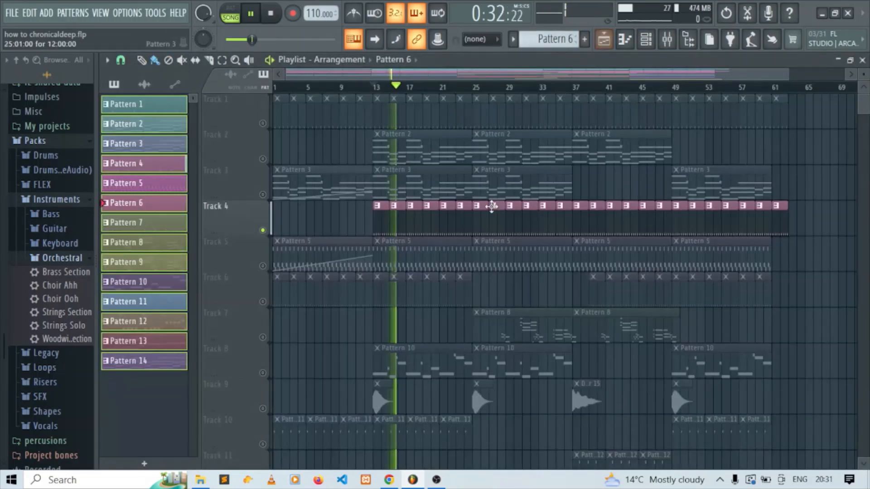
{"action": "double_click", "coordinate": [441, 226]}
{"action": "left_click", "coordinate": [646, 39]}
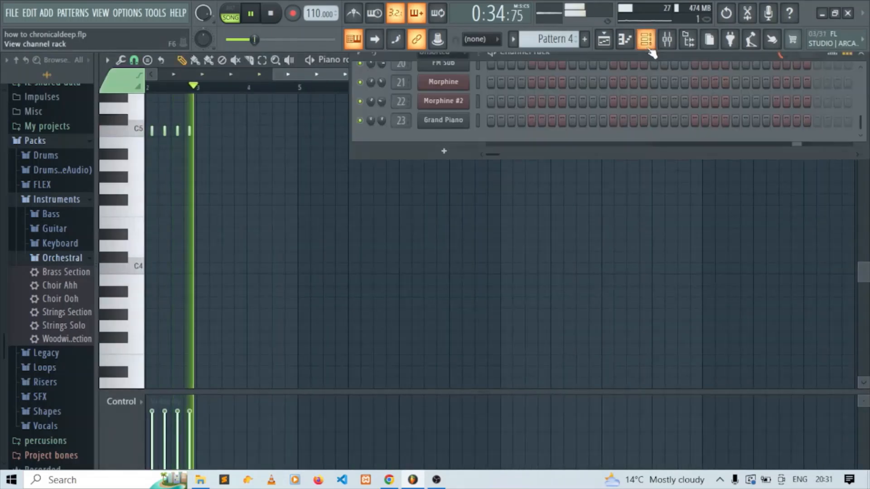
{"action": "scroll", "coordinate": [489, 102], "scroll_direction": "up", "scroll_amount": 10}
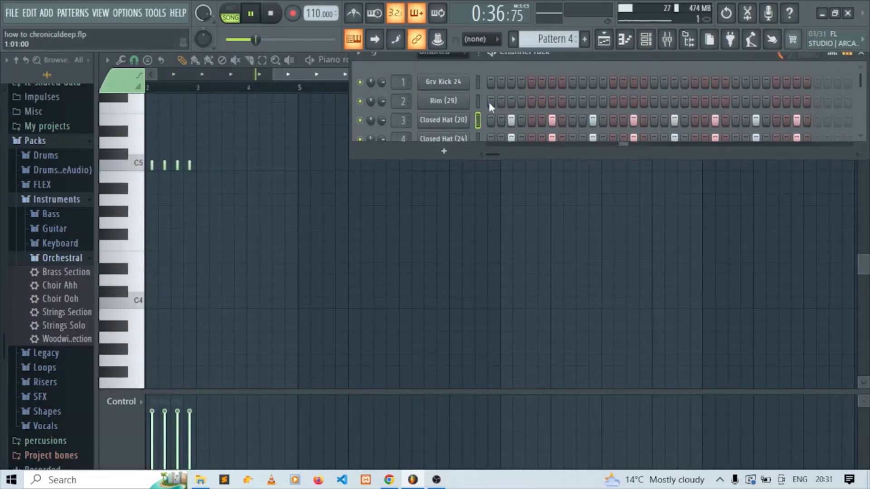
{"action": "scroll", "coordinate": [491, 101], "scroll_direction": "down", "scroll_amount": 1}
{"action": "left_click_drag", "start_coordinate": [515, 156], "coordinate": [520, 269]}
{"action": "scroll", "coordinate": [580, 148], "scroll_direction": "up", "scroll_amount": 3}
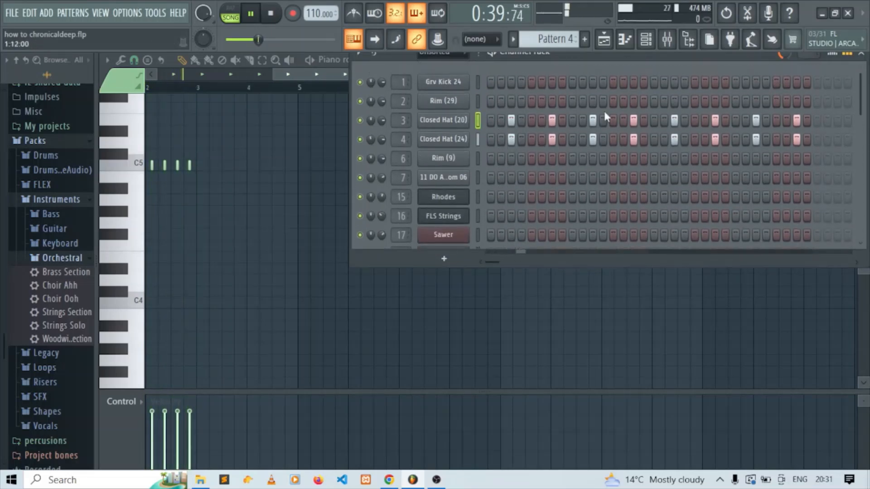
Show the mixer tracks that carry the closed hats, selecting Insert 3 and finally Insert 4.
{"action": "left_click", "coordinate": [667, 39]}
{"action": "scroll", "coordinate": [260, 186], "scroll_direction": "up", "scroll_amount": 6}
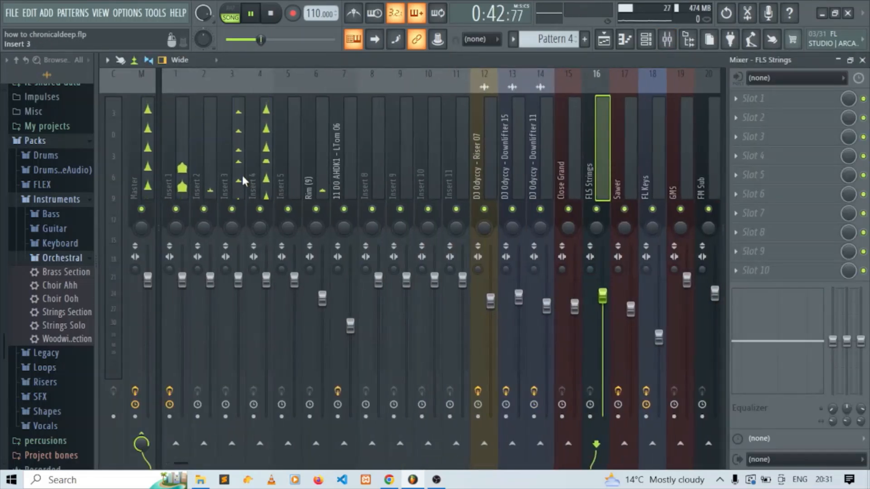
{"action": "left_click", "coordinate": [241, 173]}
{"action": "left_click", "coordinate": [267, 186]}
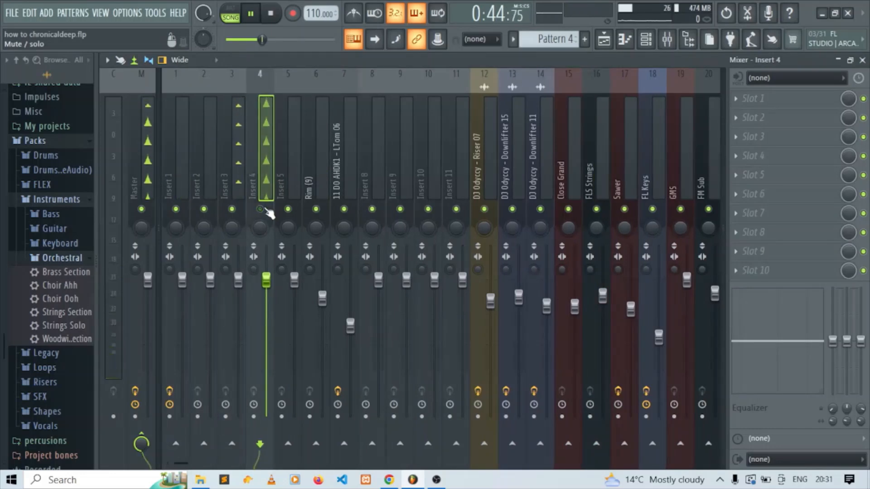
Load Fruity Reeverb 2 into the first effect slot of Insert 4, close its window, and stop playback.
{"action": "left_click", "coordinate": [752, 98]}
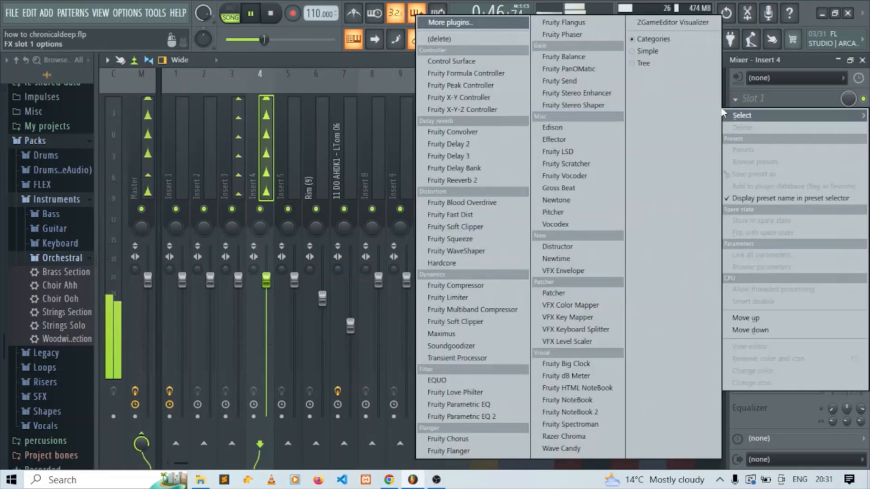
{"action": "left_click", "coordinate": [464, 182]}
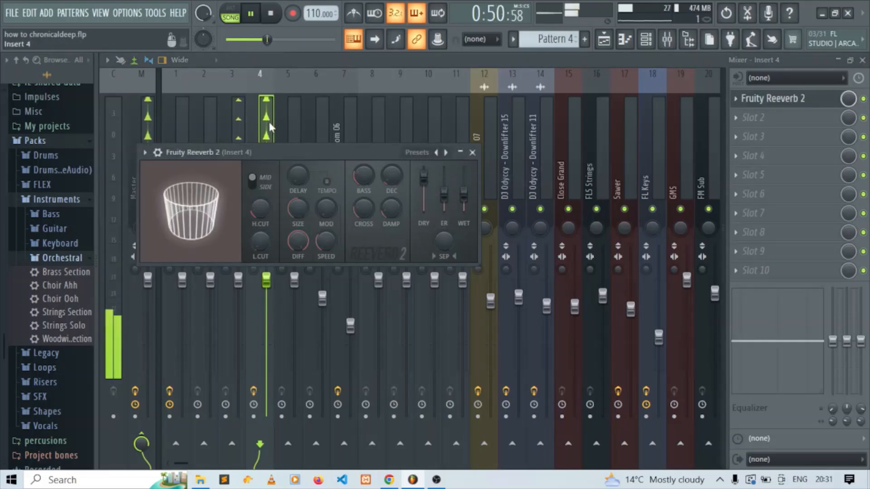
{"action": "left_click", "coordinate": [472, 153]}
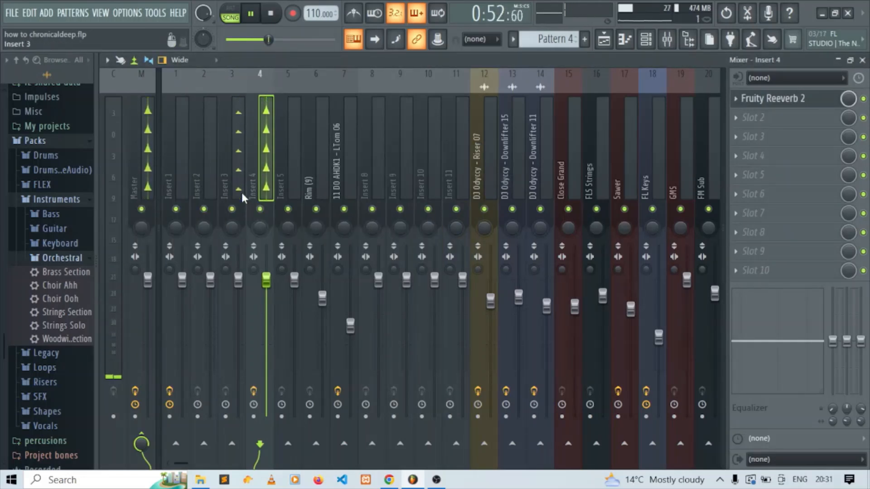
{"action": "key", "text": "space"}
Show the closed hat channels over the playlist and expand the Audio drum kit folder in the browser.
{"action": "left_click", "coordinate": [604, 39]}
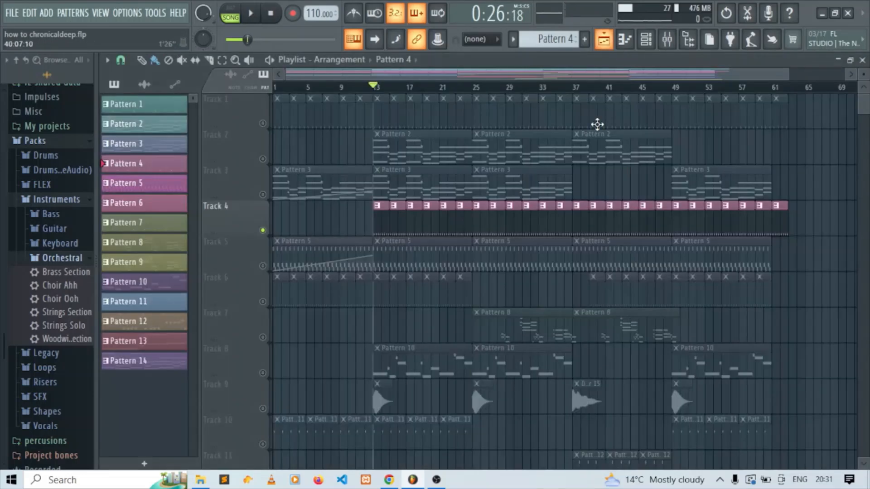
{"action": "left_click", "coordinate": [644, 40]}
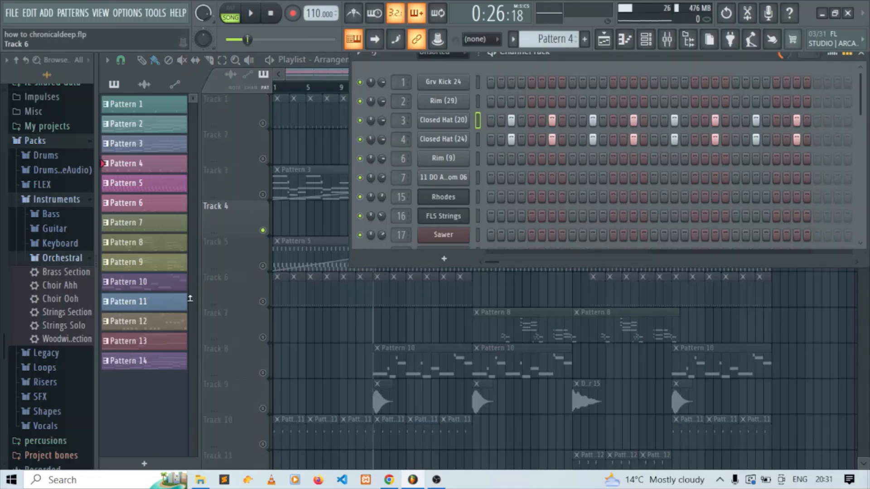
{"action": "scroll", "coordinate": [43, 258], "scroll_direction": "up", "scroll_amount": 10}
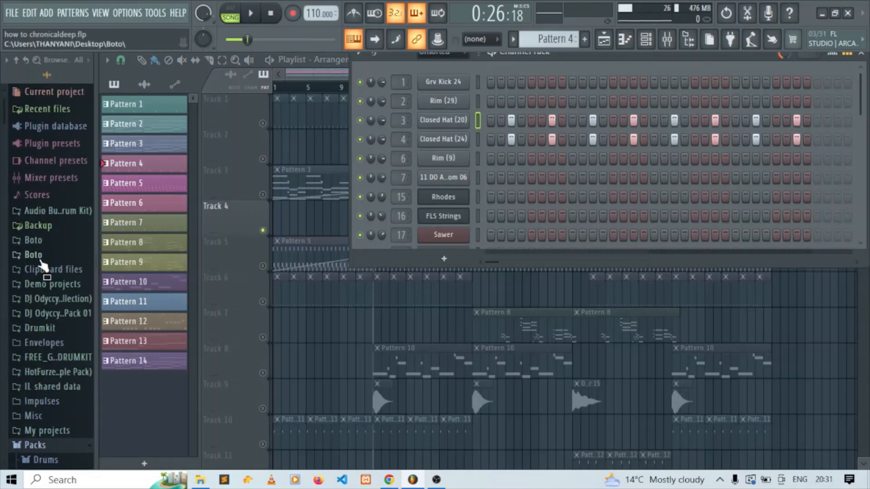
{"action": "left_click", "coordinate": [72, 216]}
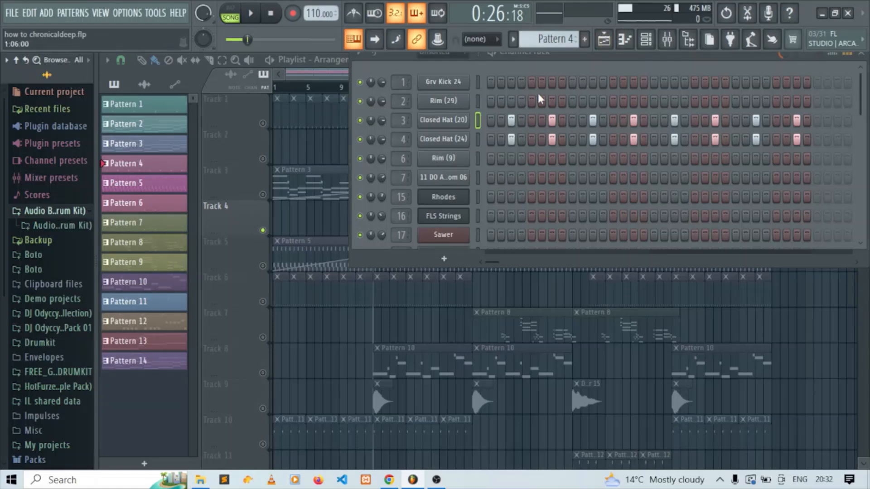
Hide the channel rack, solo Track 5 in the playlist, and open Pattern 5's Sawer notes in the piano roll.
{"action": "key", "text": "F6"}
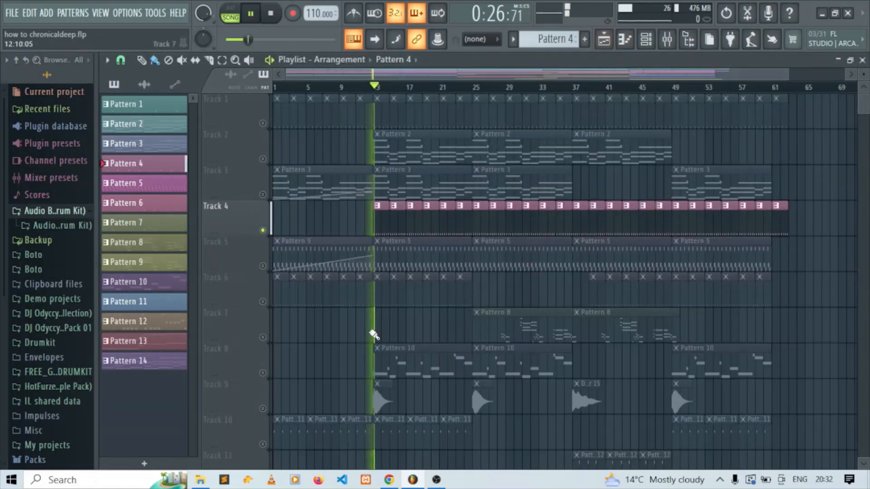
{"action": "left_click", "coordinate": [265, 268]}
{"action": "double_click", "coordinate": [399, 254]}
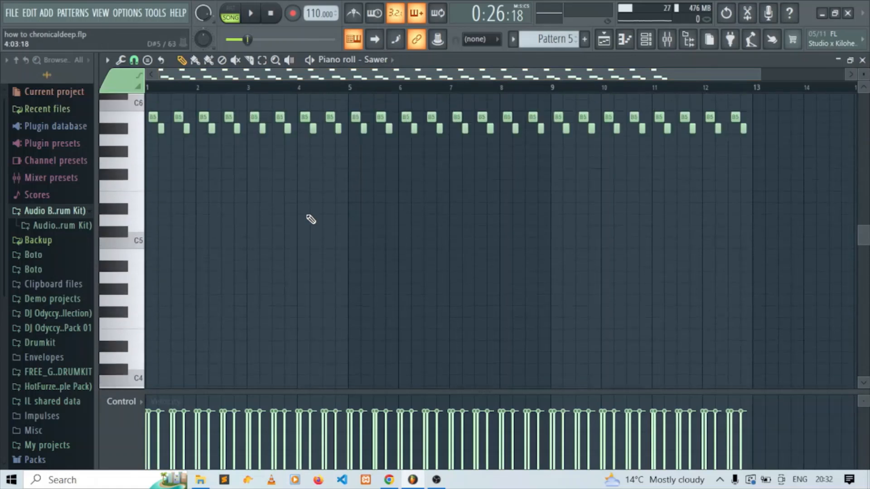
Play Pattern 5's Sawer notes, open the Sawer channel's miscellaneous settings from the channel rack, and stop playback.
{"action": "key", "text": "space"}
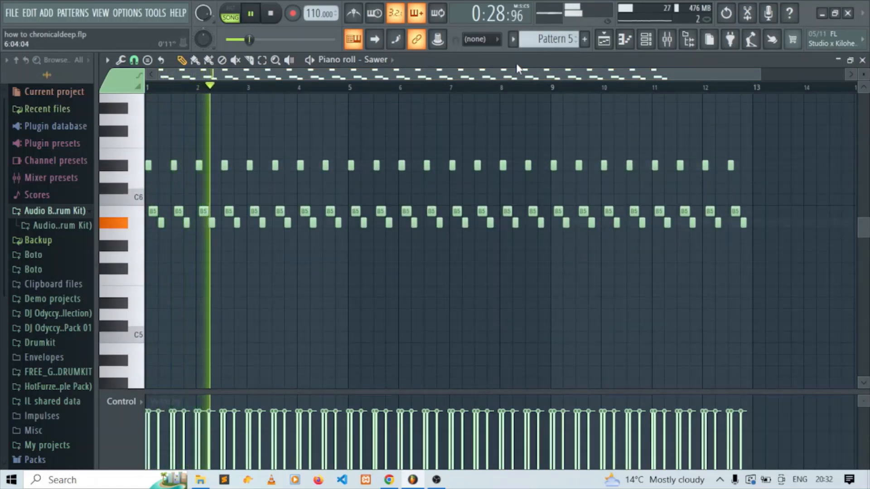
{"action": "left_click", "coordinate": [645, 40]}
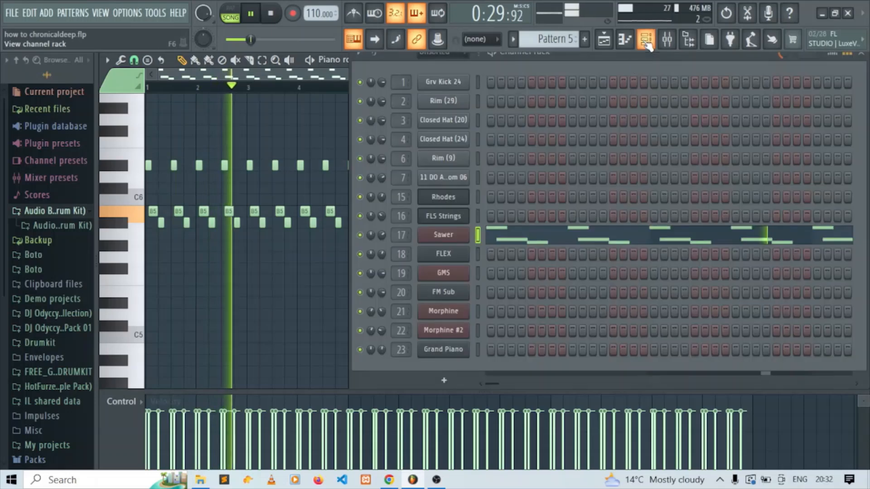
{"action": "left_click", "coordinate": [453, 235]}
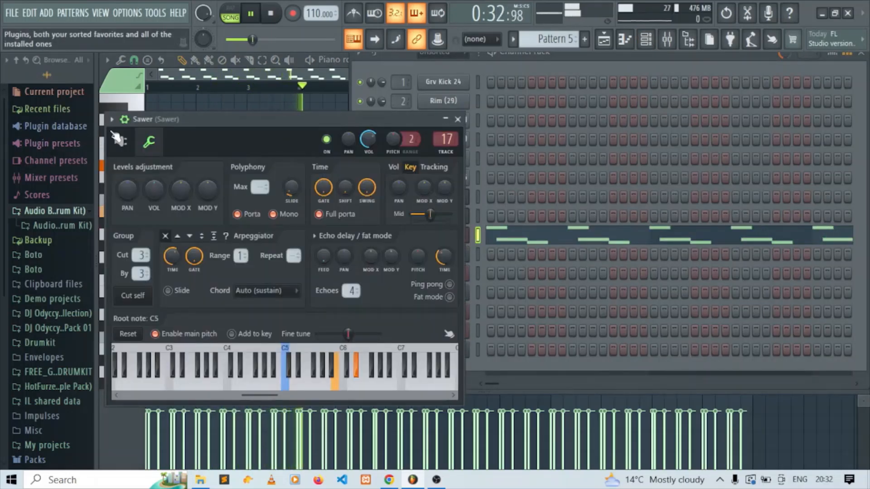
{"action": "key", "text": "space"}
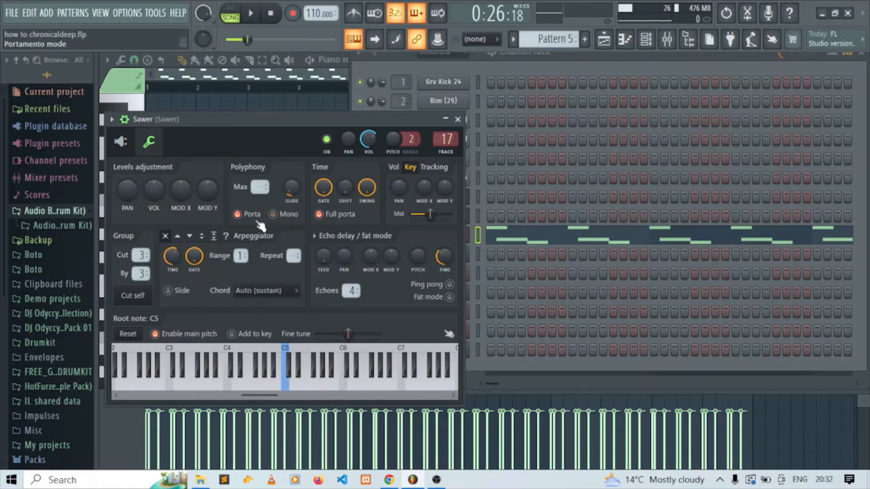
Enable Mono alongside Porta in Sawer's polyphony settings while the pattern plays, and stop playback.
{"action": "key", "text": "space"}
{"action": "left_click", "coordinate": [274, 215]}
{"action": "left_click", "coordinate": [251, 215]}
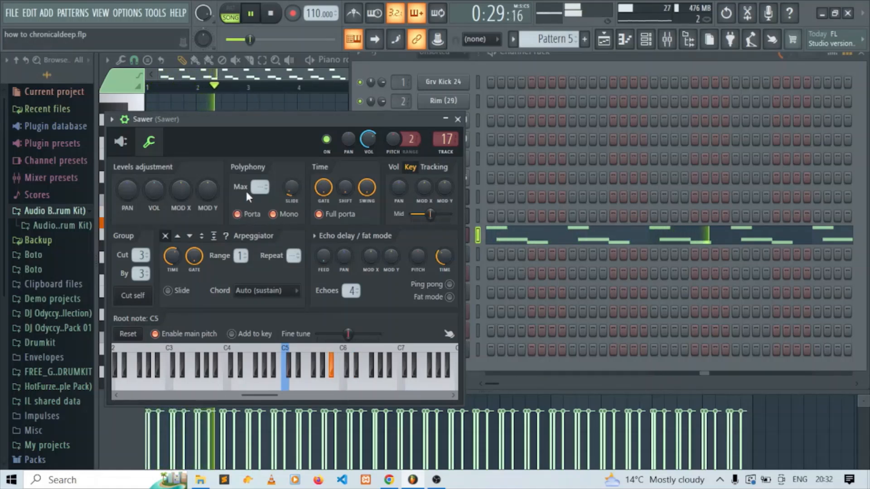
{"action": "key", "text": "space"}
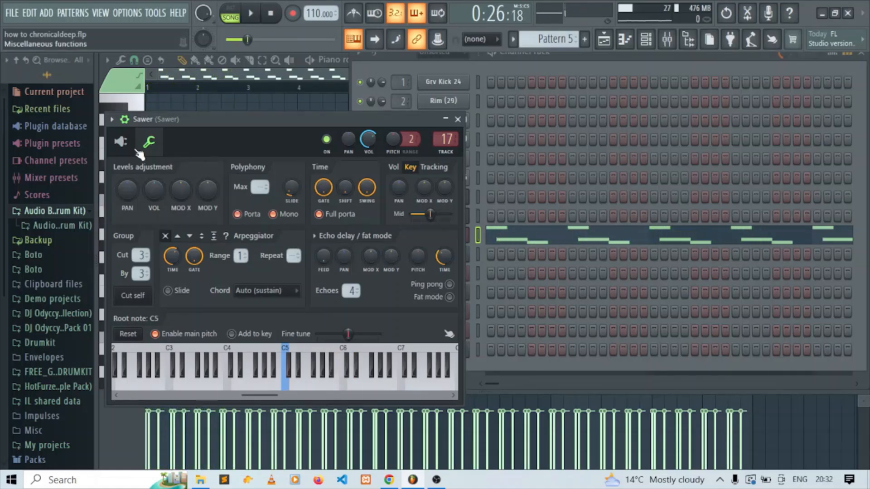
Show Sawer's FG Germanium Solo 1 preset, and audition the Sawer mixer track with its Fruity Reeverb 2 window open.
{"action": "left_click", "coordinate": [124, 144]}
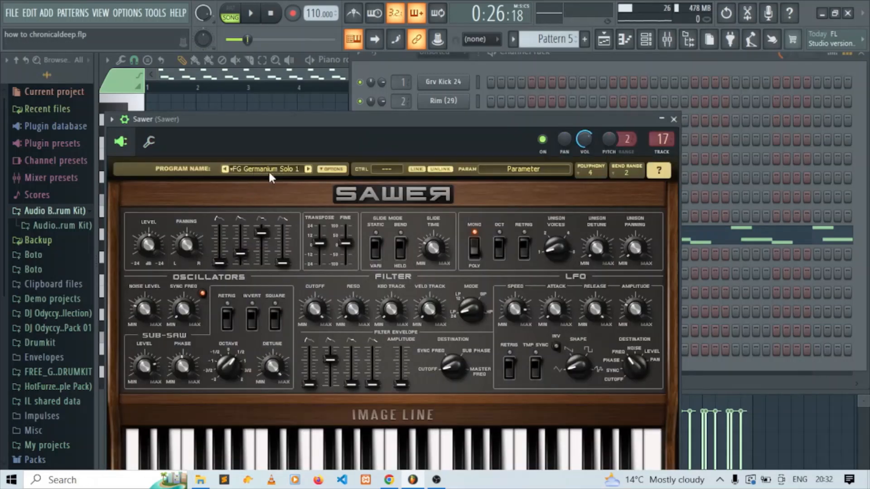
{"action": "key", "text": "space"}
{"action": "left_click", "coordinate": [667, 40]}
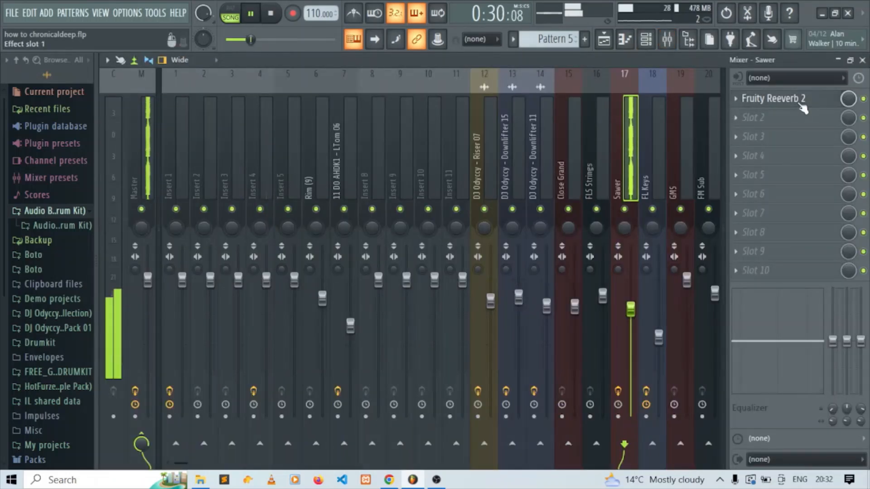
{"action": "key", "text": "space"}
{"action": "left_click", "coordinate": [770, 99]}
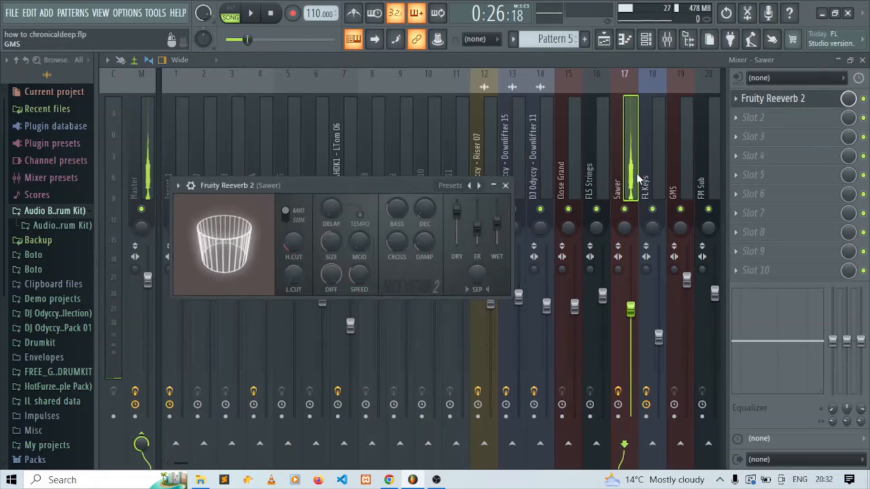
{"action": "key", "text": "space"}
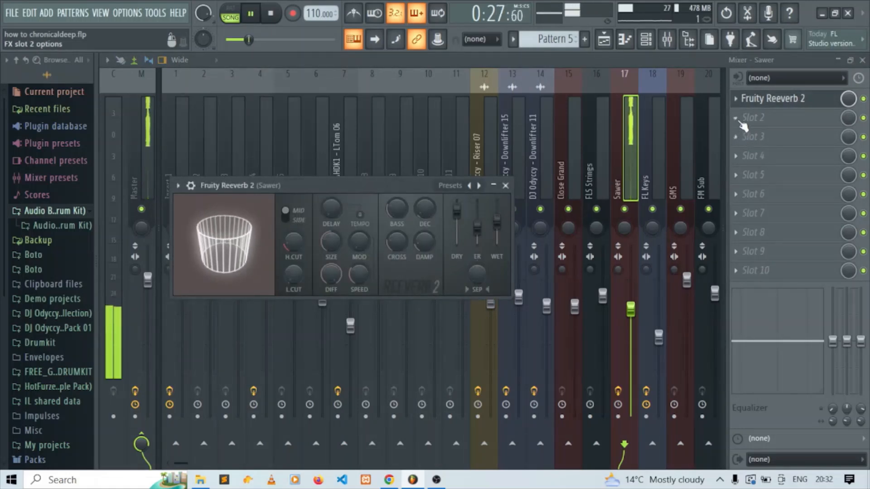
{"action": "key", "text": "space"}
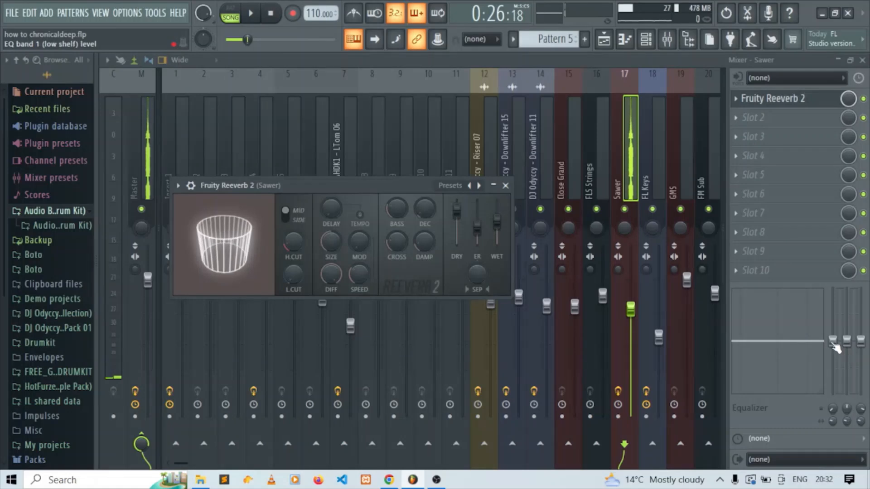
Lower the low-shelf EQ band of the Sawer mixer track to -18.0 and save the project during playback.
{"action": "left_click_drag", "start_coordinate": [834, 345], "coordinate": [834, 393]}
{"action": "key", "text": "space"}
{"action": "key", "text": "ctrl+s"}
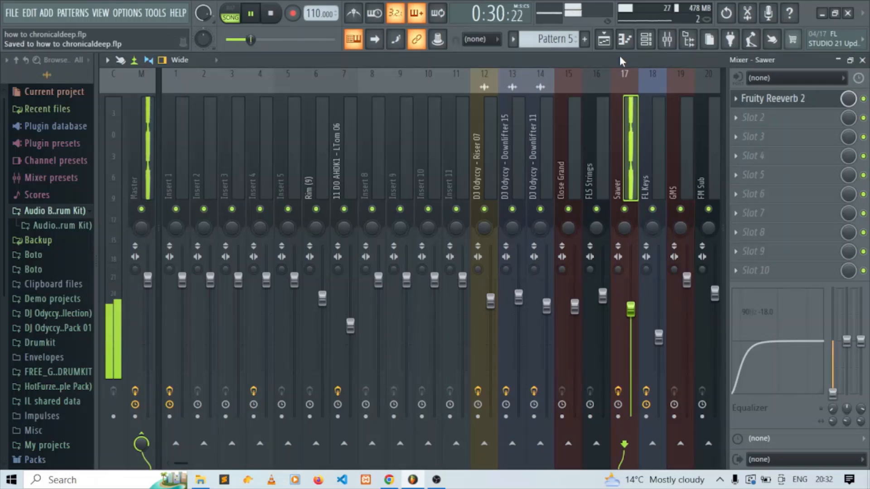
{"action": "key", "text": "space"}
Reopen Pattern 5's Sawer notes in the piano roll and play them briefly.
{"action": "left_click", "coordinate": [604, 40]}
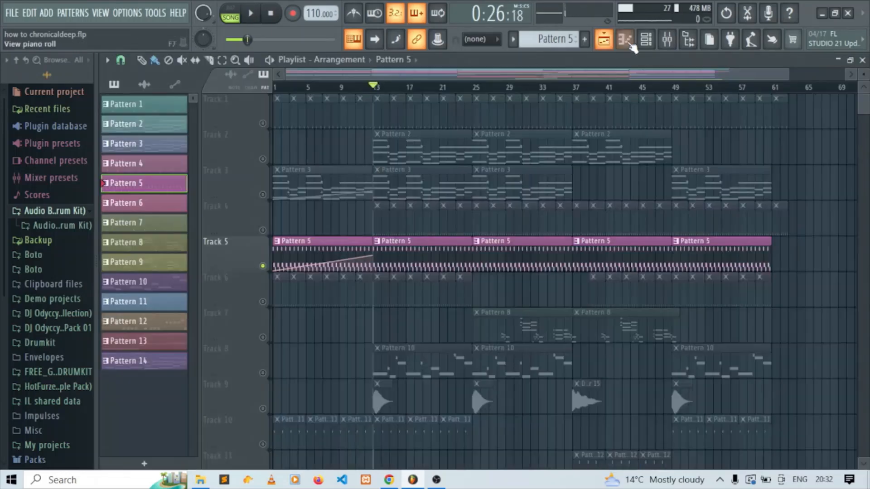
{"action": "left_click", "coordinate": [629, 44]}
{"action": "key", "text": "space"}
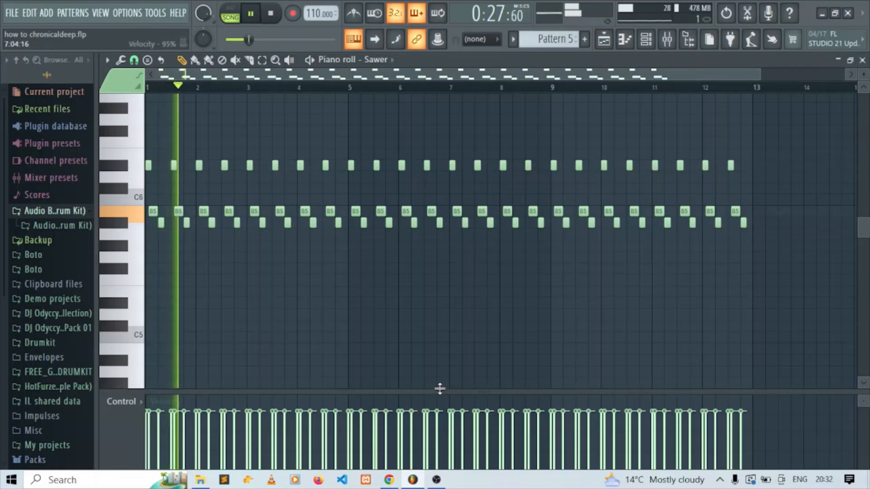
{"action": "key", "text": "space"}
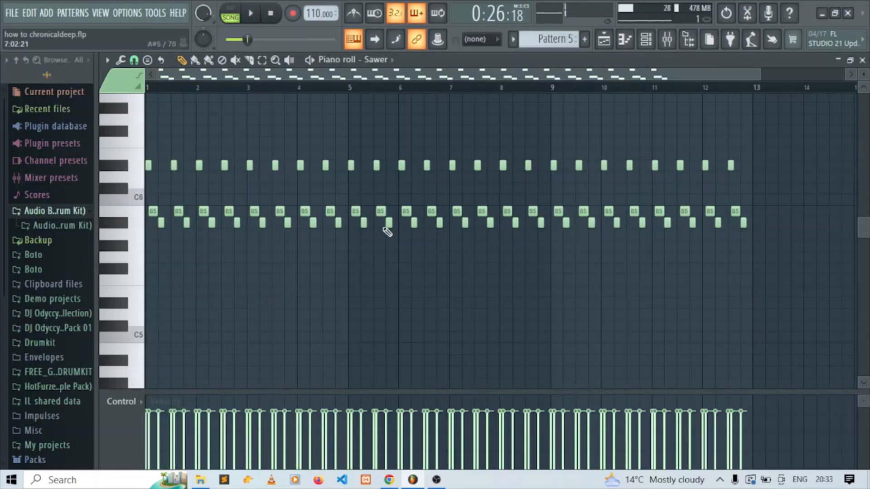
Solo Track 6 in the playlist and play Pattern 6 with its Grv Kick 24 notes enlarged in the piano roll.
{"action": "left_click", "coordinate": [604, 42]}
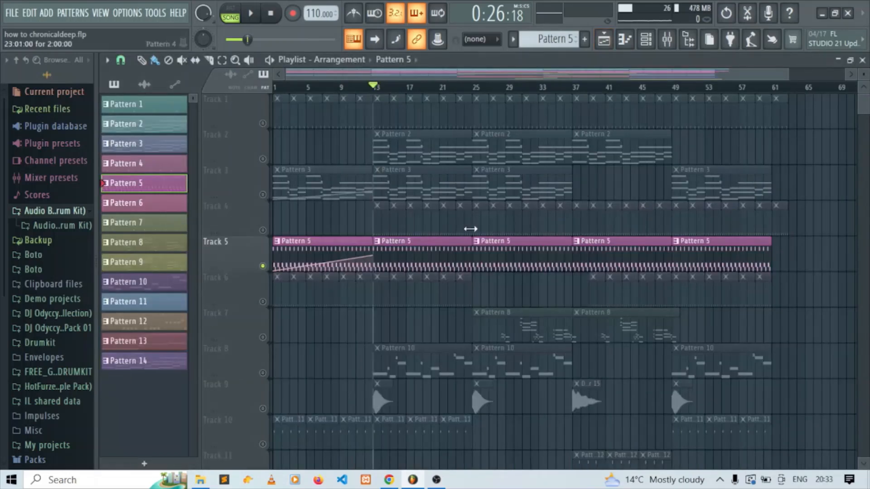
{"action": "scroll", "coordinate": [470, 231], "scroll_direction": "down", "scroll_amount": 1}
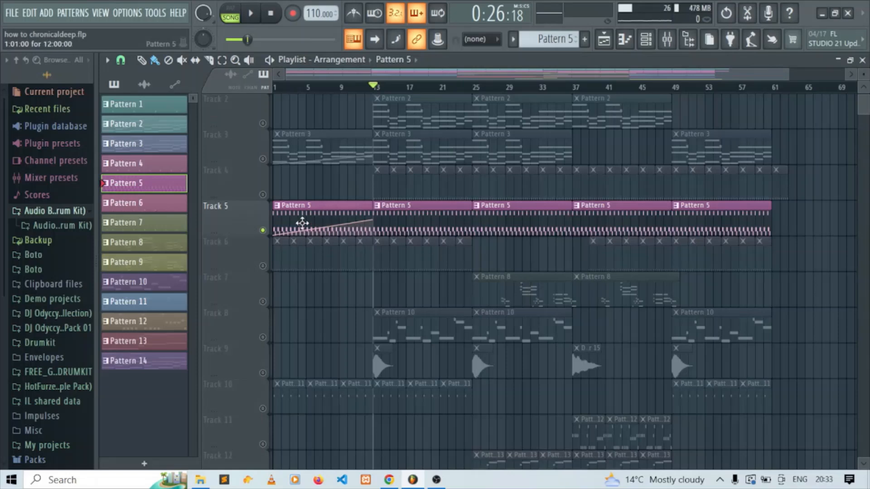
{"action": "left_click", "coordinate": [263, 266]}
{"action": "right_click", "coordinate": [264, 267]}
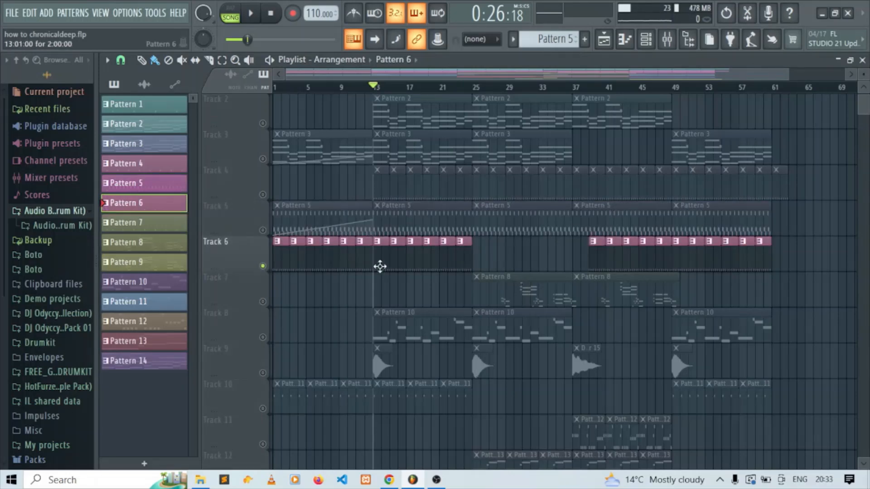
{"action": "double_click", "coordinate": [380, 267]}
{"action": "key", "text": "space"}
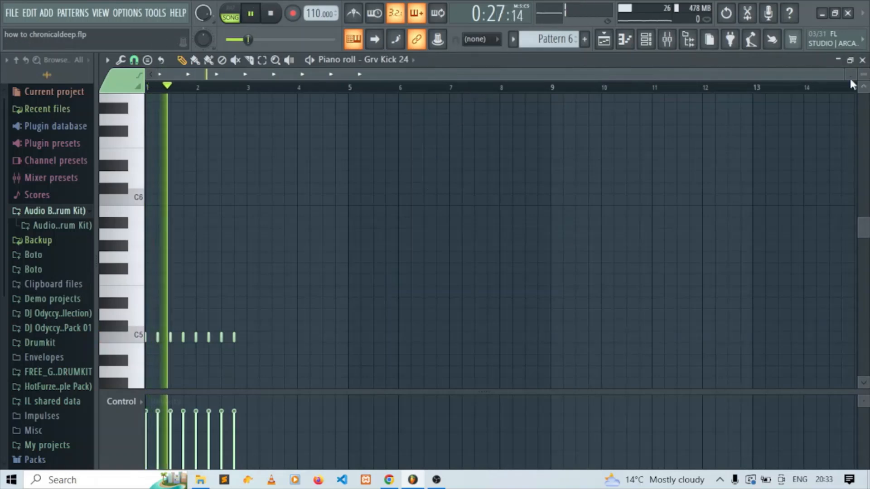
{"action": "left_click_drag", "start_coordinate": [843, 80], "coordinate": [555, 86]}
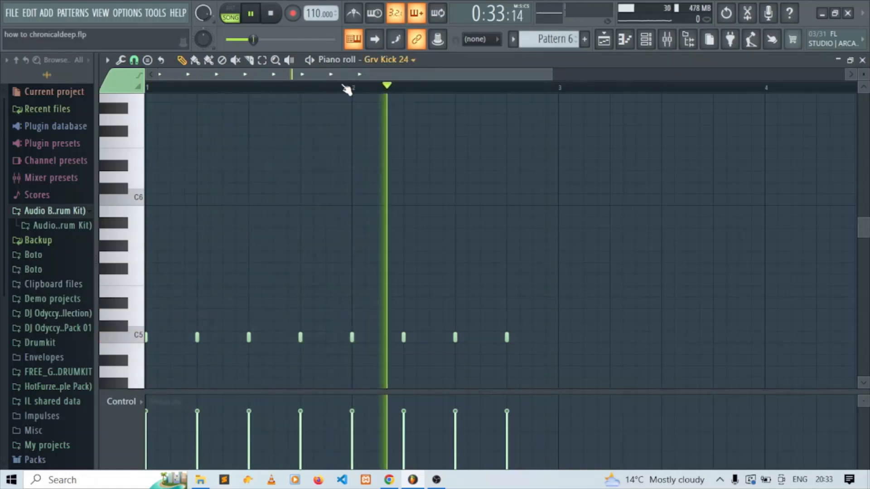
Find Grv Kick 24 in the browser under Packs, Drums, Kicks, preview the sample, and stop playback.
{"action": "scroll", "coordinate": [40, 324], "scroll_direction": "down", "scroll_amount": 4}
{"action": "left_click", "coordinate": [38, 305]}
{"action": "scroll", "coordinate": [53, 263], "scroll_direction": "down", "scroll_amount": 1}
{"action": "scroll", "coordinate": [45, 152], "scroll_direction": "up", "scroll_amount": 1}
{"action": "scroll", "coordinate": [44, 152], "scroll_direction": "up", "scroll_amount": 1}
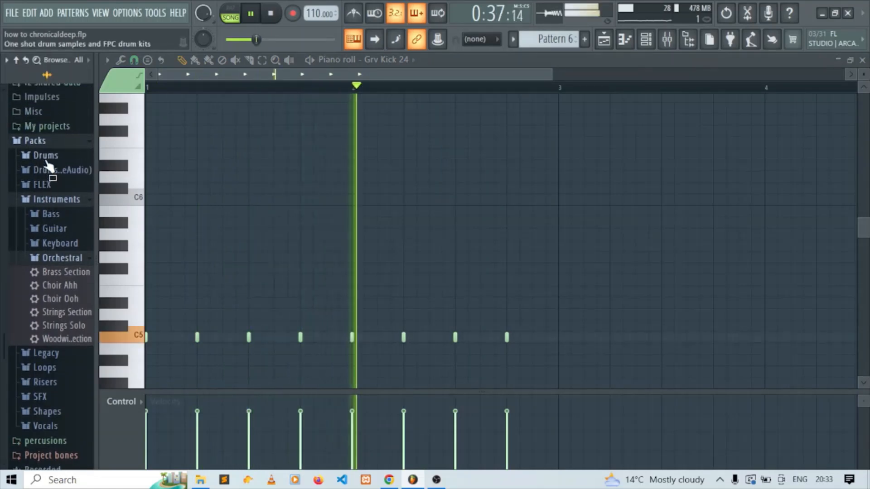
{"action": "left_click", "coordinate": [44, 158]}
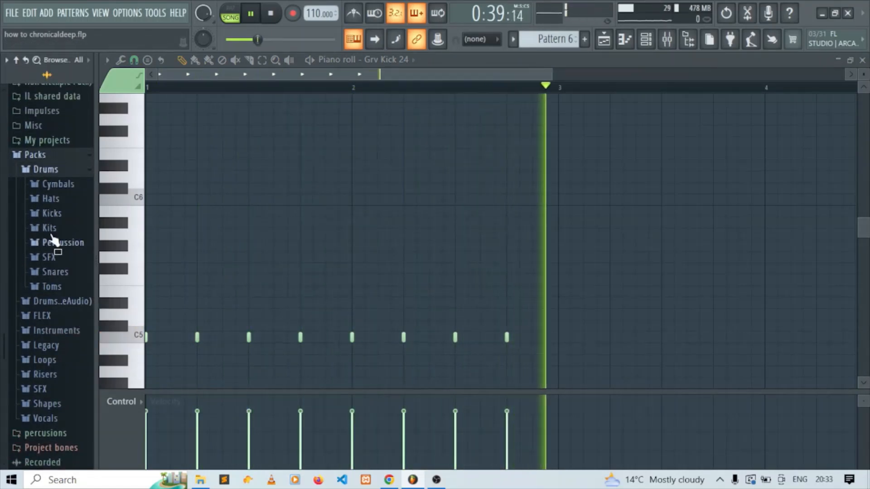
{"action": "left_click", "coordinate": [55, 231]}
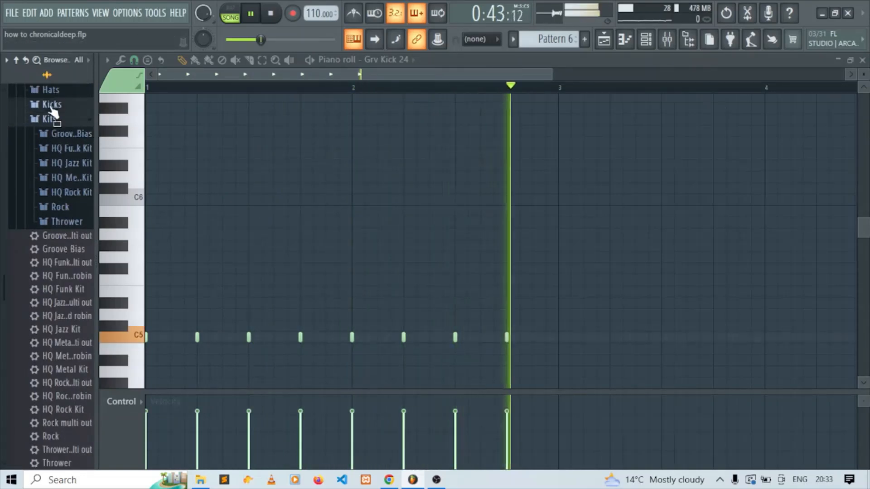
{"action": "left_click", "coordinate": [51, 104]}
{"action": "scroll", "coordinate": [51, 293], "scroll_direction": "down", "scroll_amount": 8}
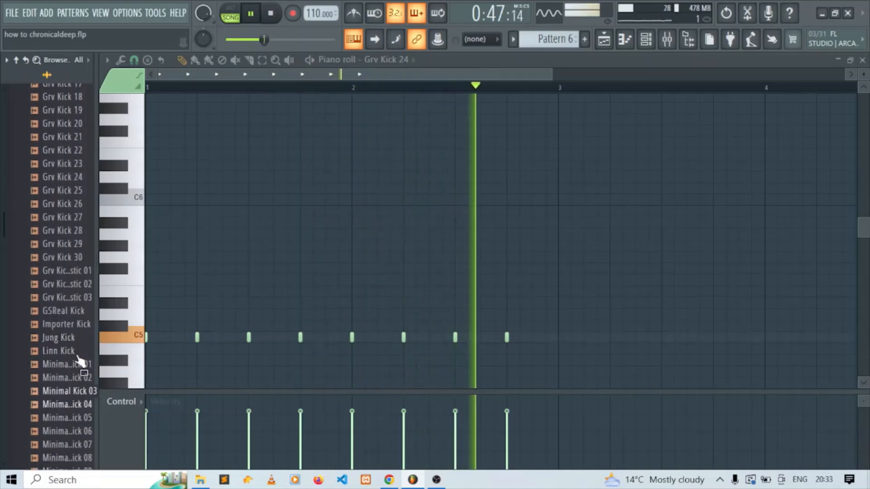
{"action": "left_click", "coordinate": [68, 177]}
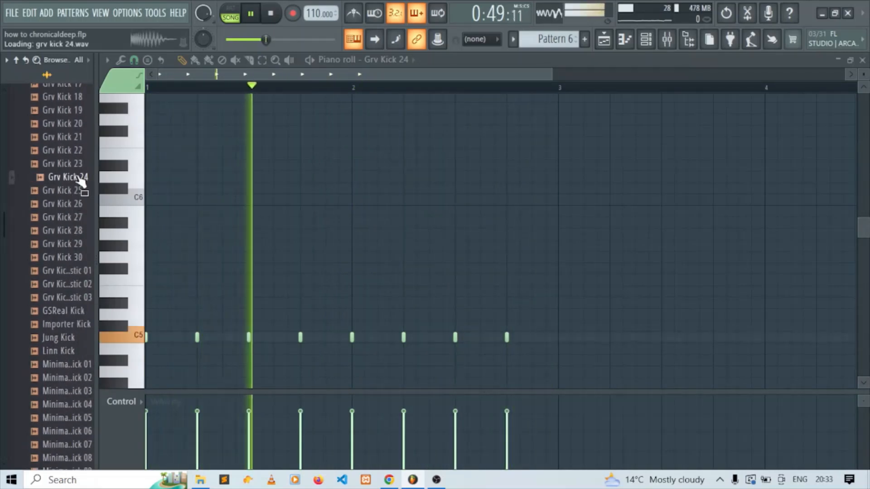
{"action": "key", "text": "space"}
Play the kick with Insert 1 selected in the mixer, open its Fruity parametric EQ 2, and stop playback.
{"action": "left_click", "coordinate": [668, 40]}
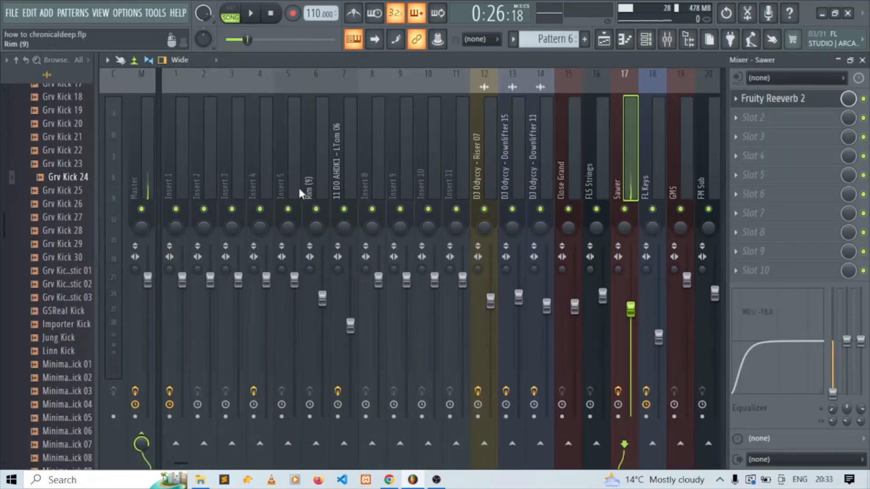
{"action": "scroll", "coordinate": [428, 174], "scroll_direction": "down", "scroll_amount": 3}
{"action": "scroll", "coordinate": [408, 165], "scroll_direction": "up", "scroll_amount": 3}
{"action": "key", "text": "space"}
{"action": "left_click", "coordinate": [181, 169]}
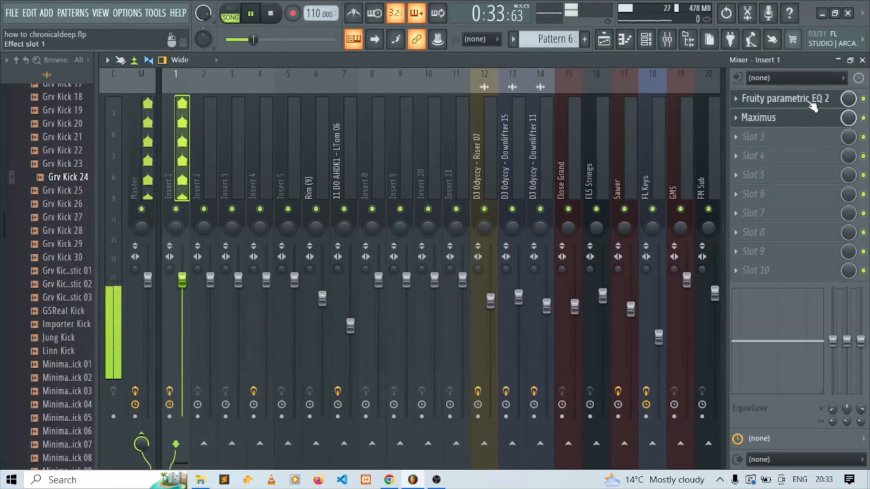
{"action": "left_click", "coordinate": [797, 98]}
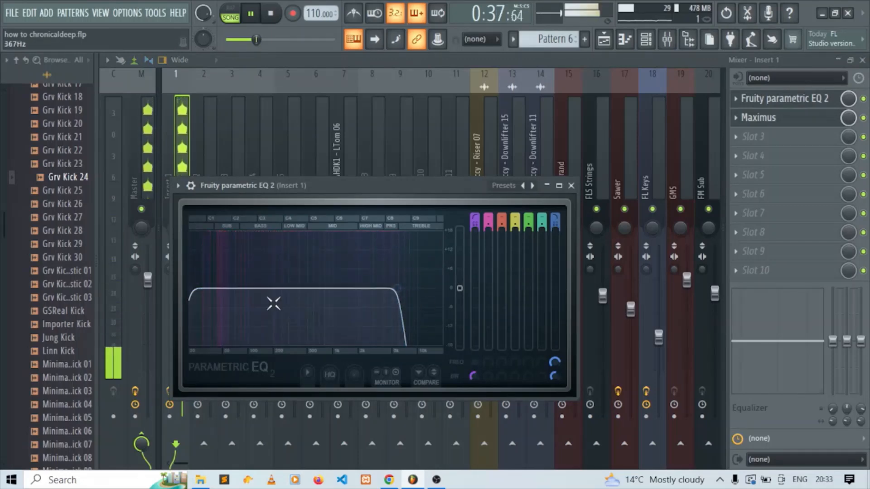
{"action": "key", "text": "space"}
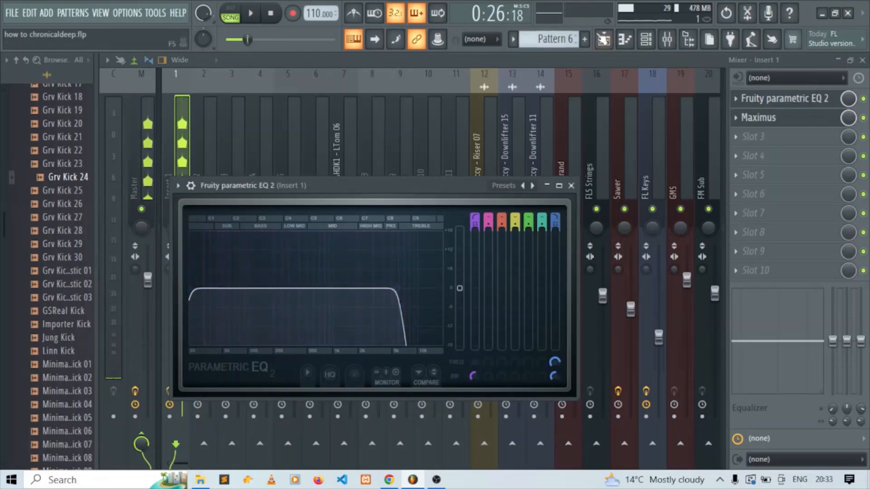
Solo Track 7 in the playlist and move the playback position to about bar 28, inside the first Pattern 8 clip.
{"action": "left_click", "coordinate": [603, 39]}
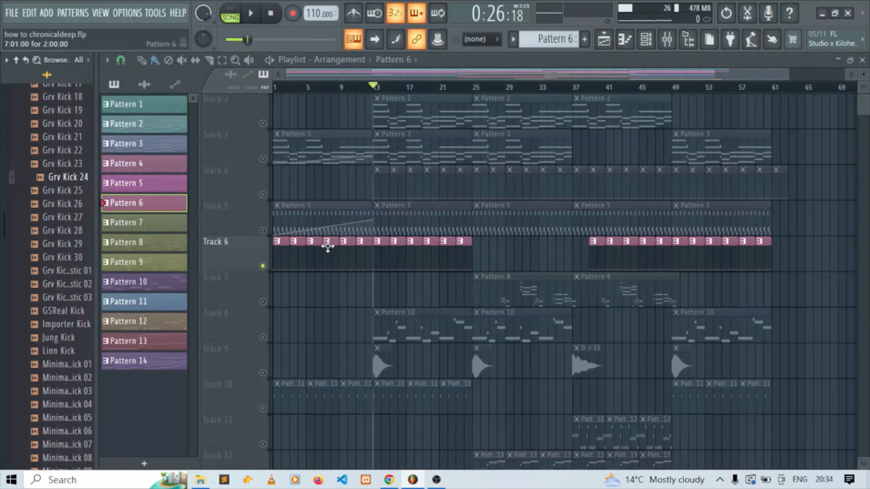
{"action": "left_click", "coordinate": [263, 302]}
{"action": "right_click", "coordinate": [270, 302]}
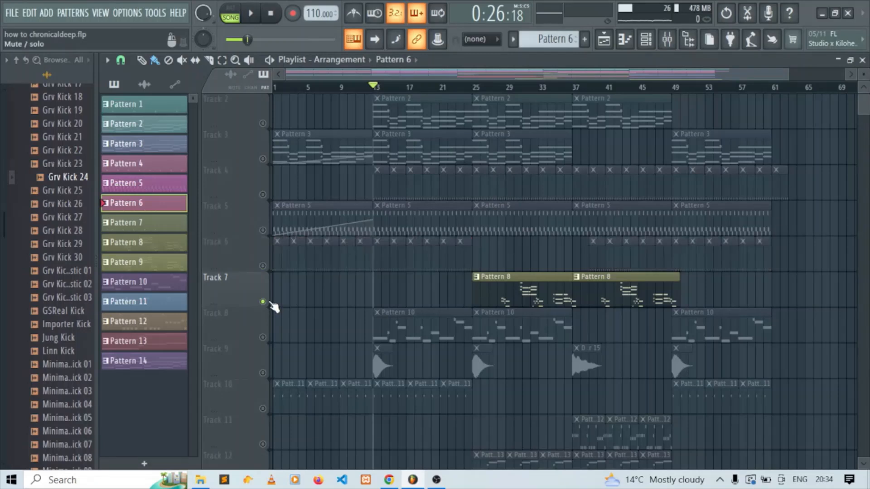
{"action": "left_click", "coordinate": [496, 89]}
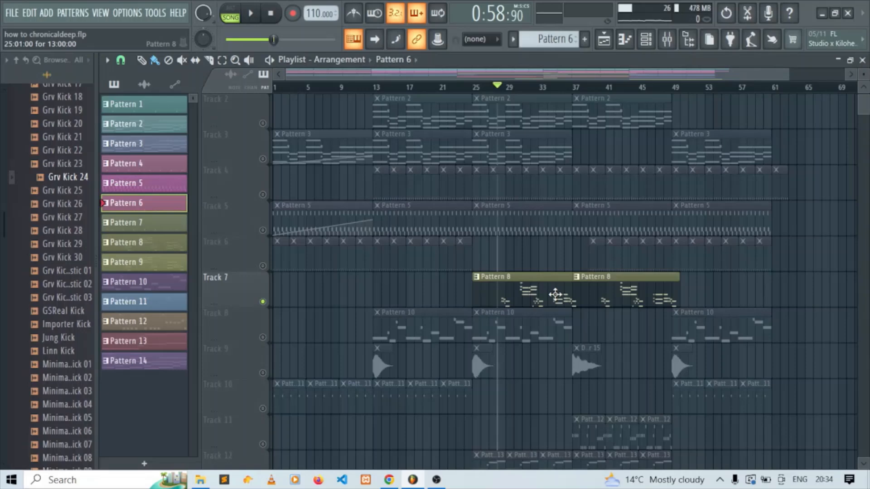
Open Pattern 8's FLEX notes in the piano roll and bring the whole pattern into view.
{"action": "double_click", "coordinate": [523, 287]}
{"action": "left_click_drag", "start_coordinate": [441, 77], "coordinate": [202, 93]}
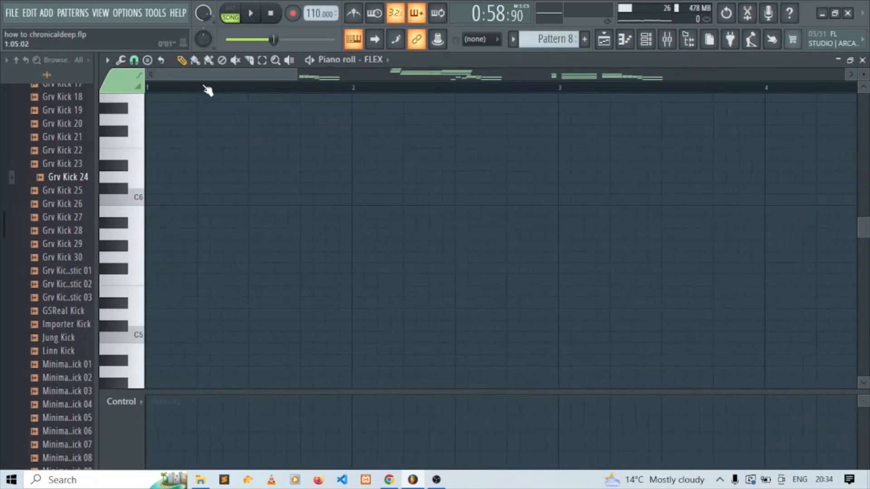
{"action": "left_click_drag", "start_coordinate": [295, 75], "coordinate": [766, 77]}
{"action": "scroll", "coordinate": [256, 162], "scroll_direction": "up", "scroll_amount": 3}
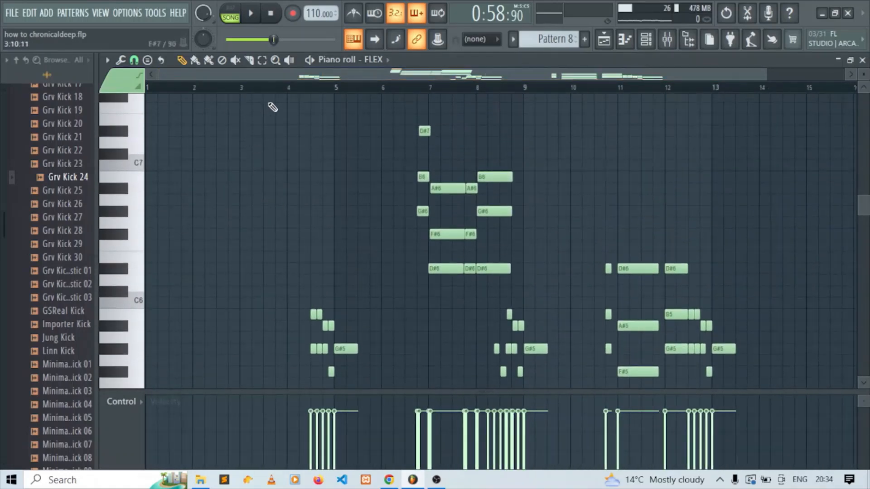
{"action": "left_click", "coordinate": [261, 99]}
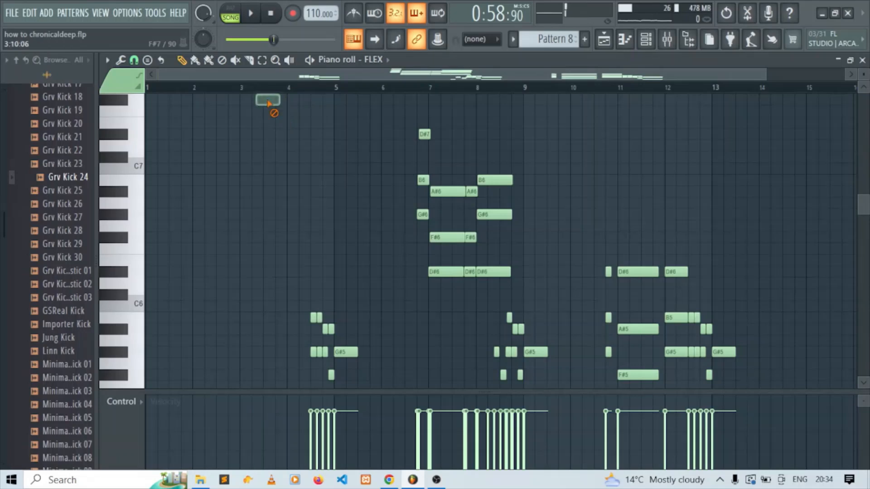
Play Pattern 8 while following its FLEX notes across the lower and upper octaves of the piano roll, and stop playback.
{"action": "key", "text": "space"}
{"action": "scroll", "coordinate": [395, 277], "scroll_direction": "down", "scroll_amount": 6}
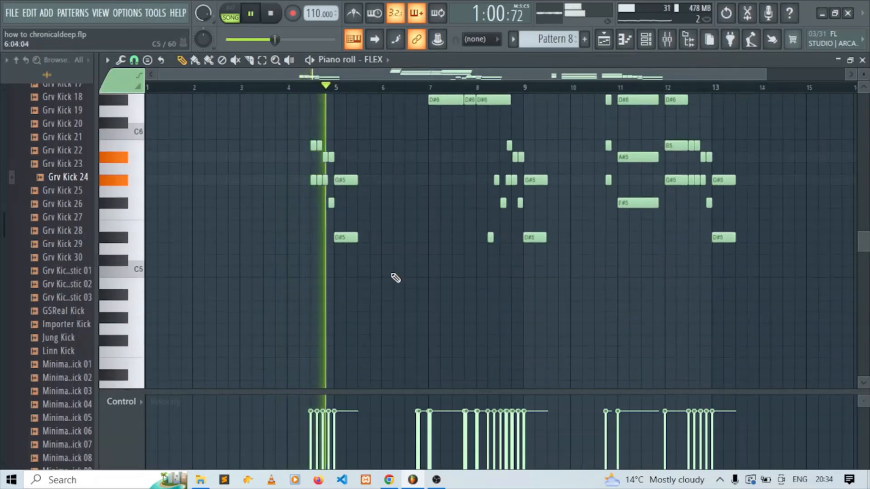
{"action": "scroll", "coordinate": [393, 273], "scroll_direction": "up", "scroll_amount": 2}
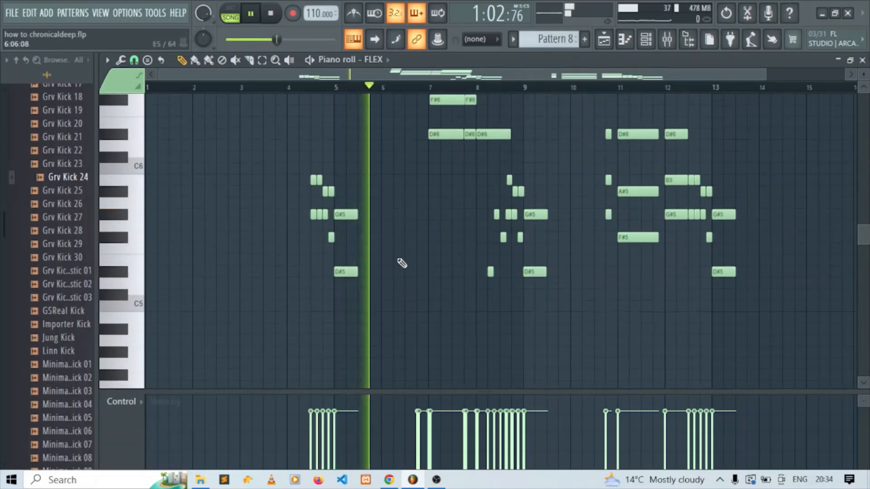
{"action": "scroll", "coordinate": [401, 243], "scroll_direction": "up", "scroll_amount": 1}
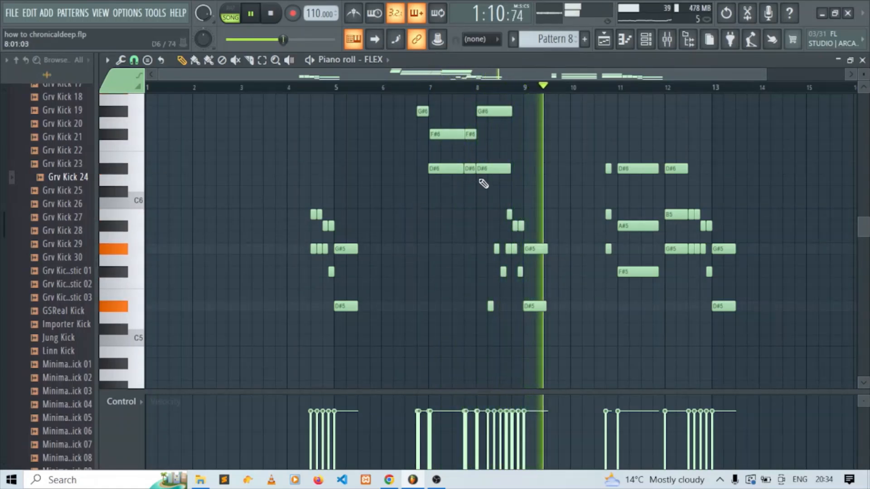
{"action": "scroll", "coordinate": [551, 172], "scroll_direction": "up", "scroll_amount": 2}
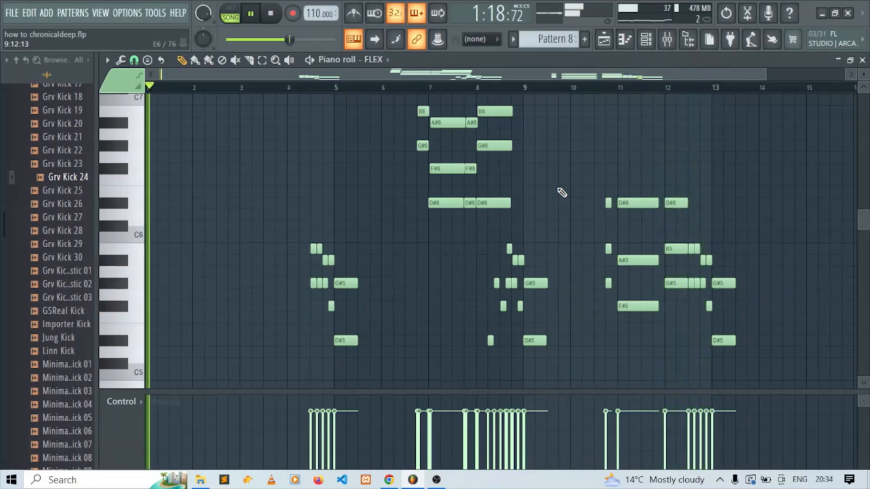
{"action": "key", "text": "space"}
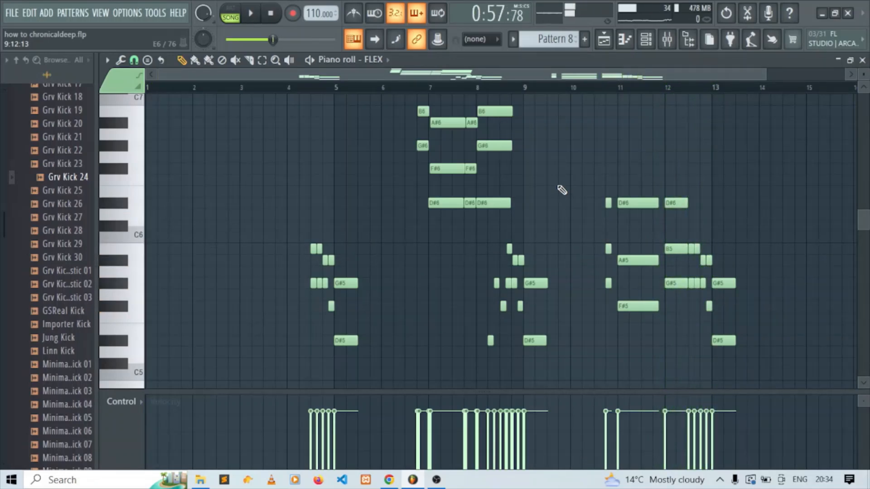
Open the FLEX instrument from the channel rack to examine its FL Keys sound, play it, and stop playback.
{"action": "left_click", "coordinate": [689, 39]}
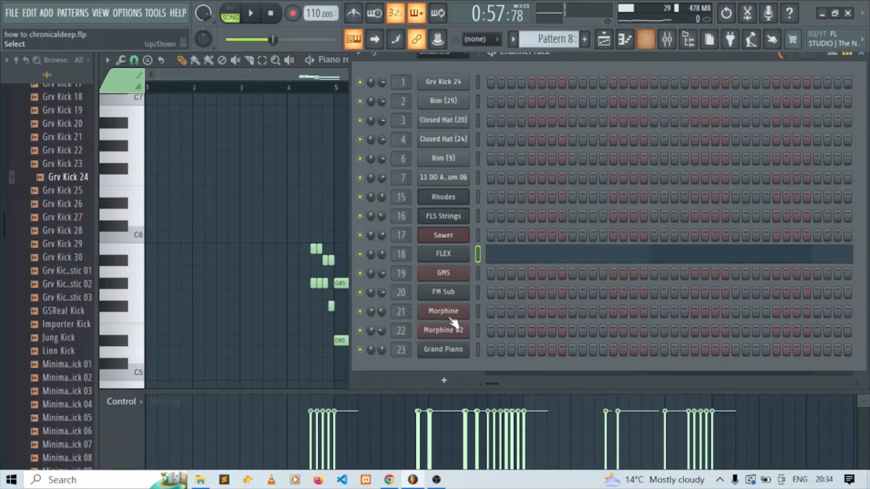
{"action": "left_click", "coordinate": [452, 259]}
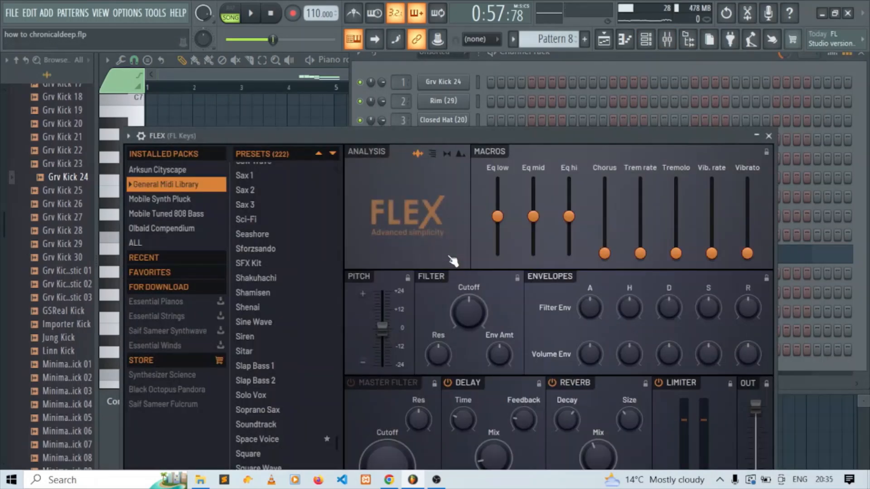
{"action": "left_click", "coordinate": [602, 68]}
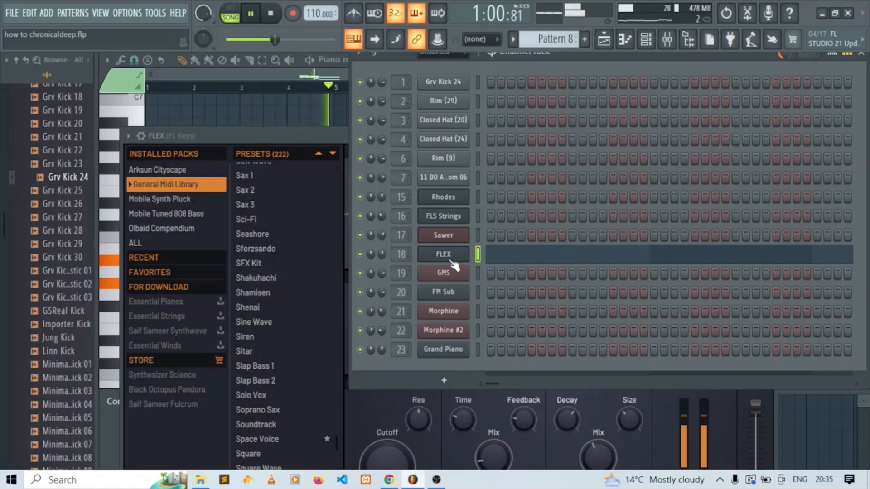
{"action": "key", "text": "space"}
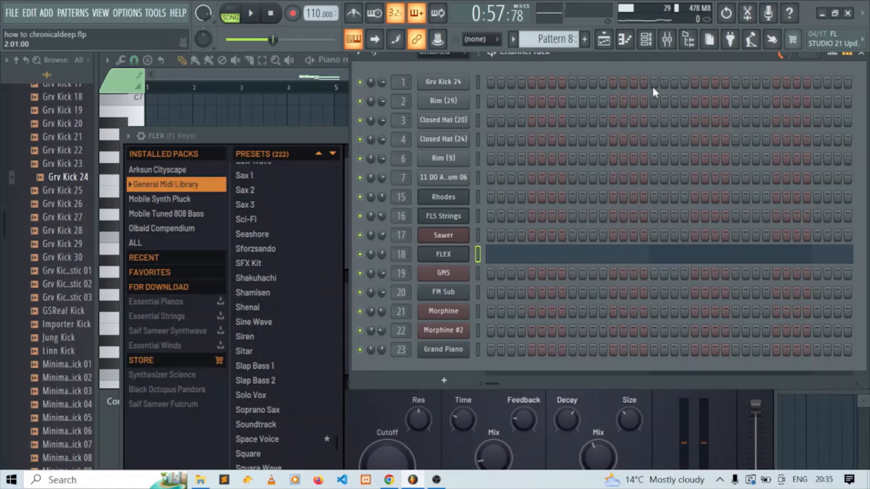
Show the FL Keys track in the mixer and open its Fruity parametric EQ 2 to examine the curve.
{"action": "left_click", "coordinate": [667, 39]}
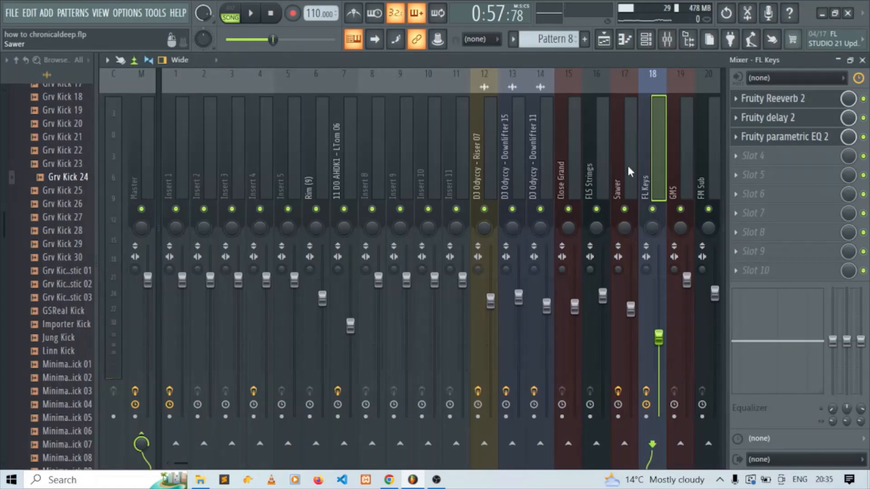
{"action": "scroll", "coordinate": [627, 173], "scroll_direction": "down", "scroll_amount": 6}
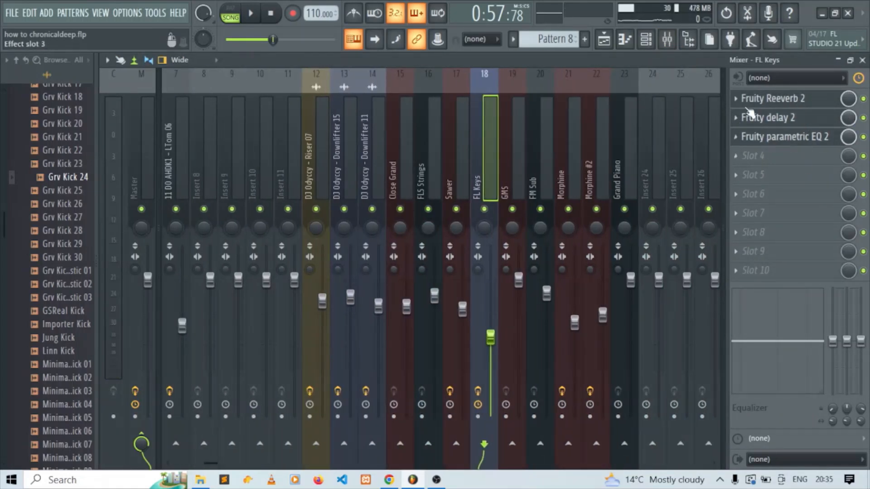
{"action": "left_click", "coordinate": [793, 138]}
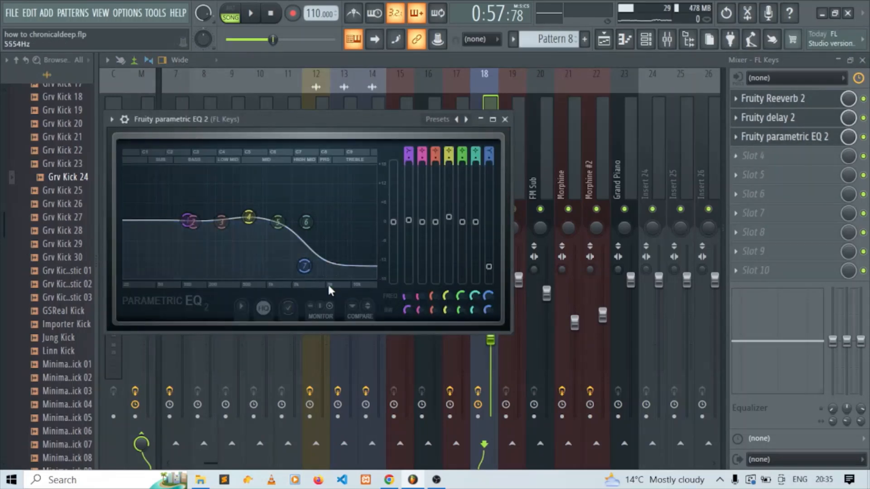
Return to the playlist, briefly play Track 7, and solo Track 8.
{"action": "left_click", "coordinate": [603, 40]}
{"action": "key", "text": "space"}
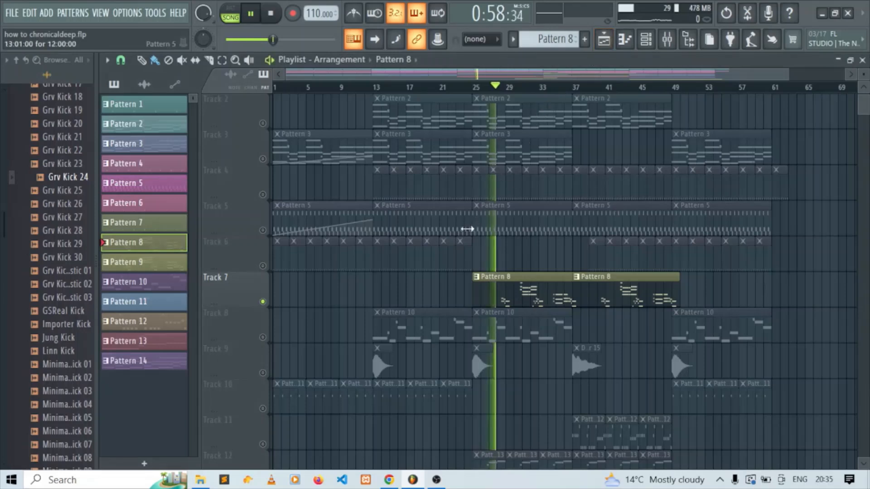
{"action": "key", "text": "space"}
{"action": "left_click", "coordinate": [263, 338]}
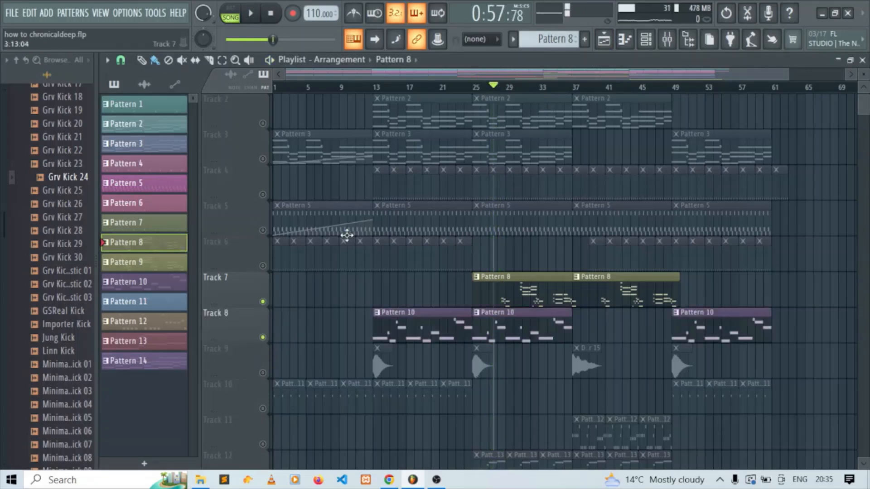
{"action": "right_click", "coordinate": [263, 337]}
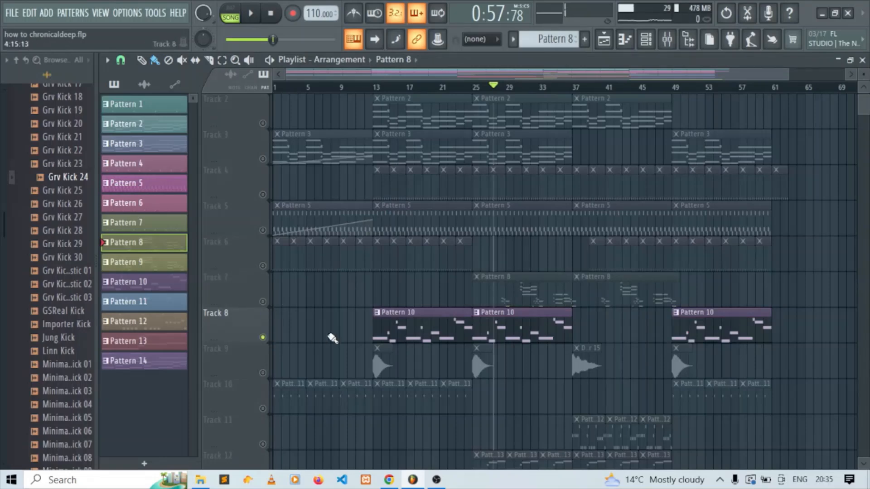
Open Pattern 10's GMS notes in the piano roll and bring the whole pattern into view.
{"action": "double_click", "coordinate": [390, 320]}
{"action": "left_click_drag", "start_coordinate": [521, 78], "coordinate": [128, 122]}
{"action": "scroll", "coordinate": [521, 177], "scroll_direction": "up", "scroll_amount": 6}
{"action": "scroll", "coordinate": [453, 207], "scroll_direction": "down", "scroll_amount": 10}
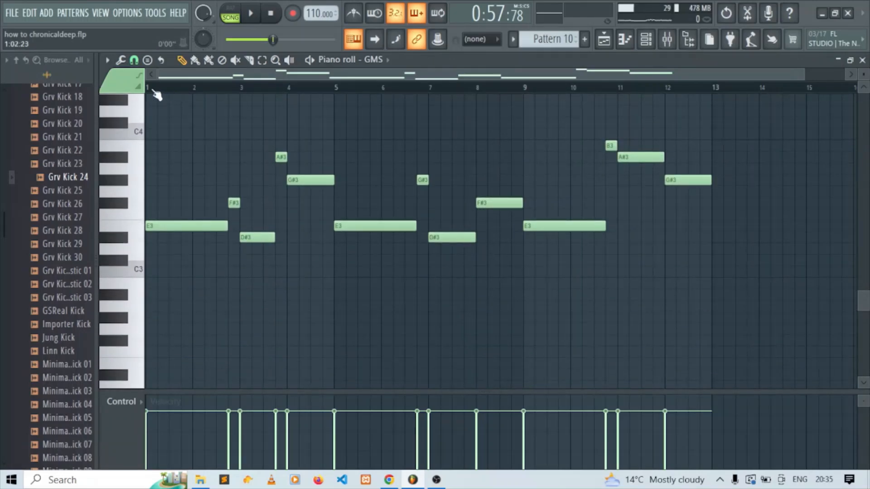
Play Pattern 10, open the GMS synthesizer from the channel rack to examine its settings, and audition the E3 key.
{"action": "key", "text": "space"}
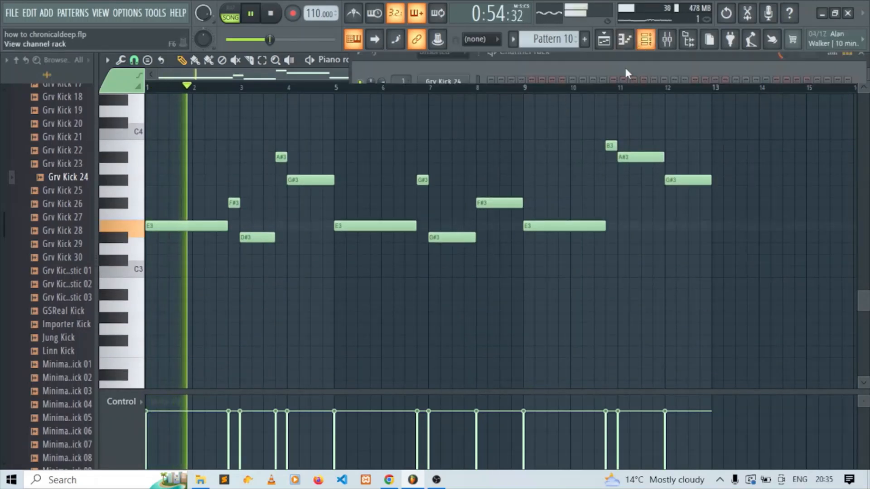
{"action": "left_click", "coordinate": [646, 40]}
{"action": "left_click", "coordinate": [441, 274]}
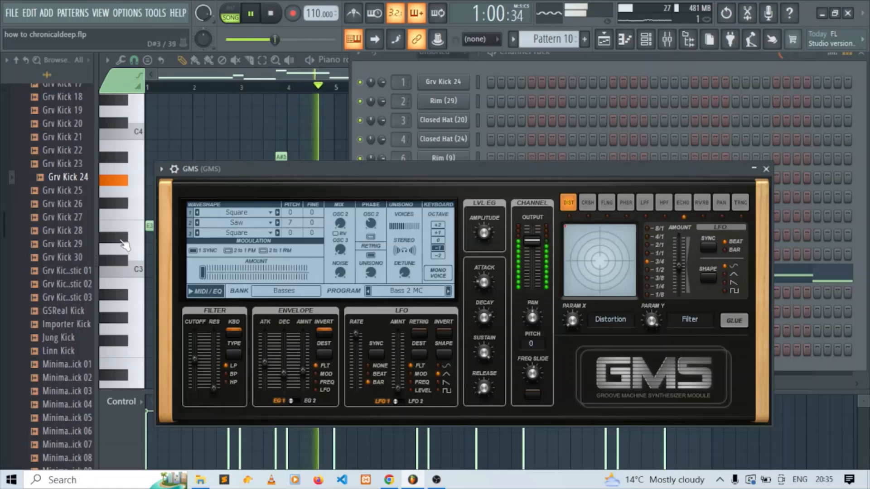
{"action": "left_click", "coordinate": [127, 226]}
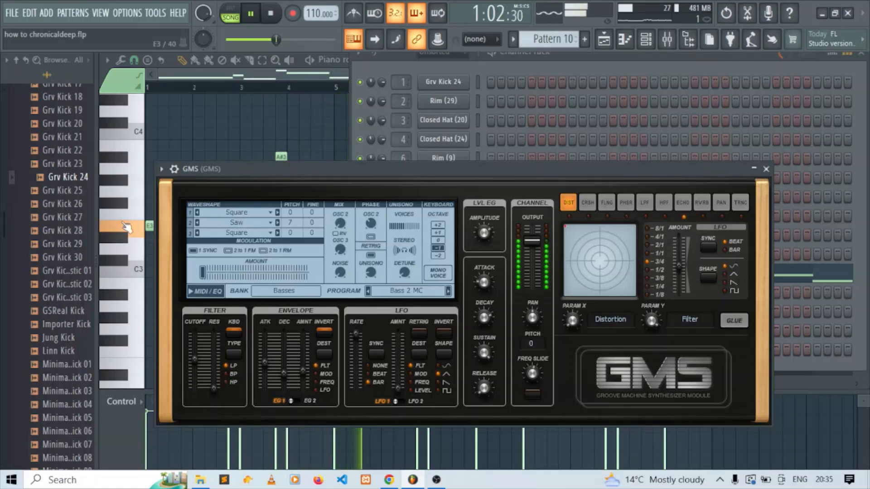
{"action": "left_click", "coordinate": [126, 226]}
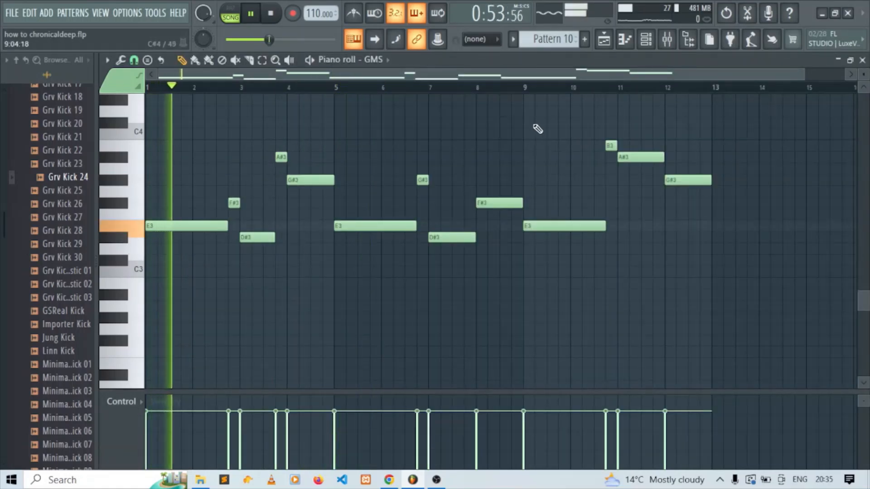
Play Pattern 10 from about bar 9 while examining the GMS track in the mixer, and stop playback.
{"action": "left_click", "coordinate": [517, 87]}
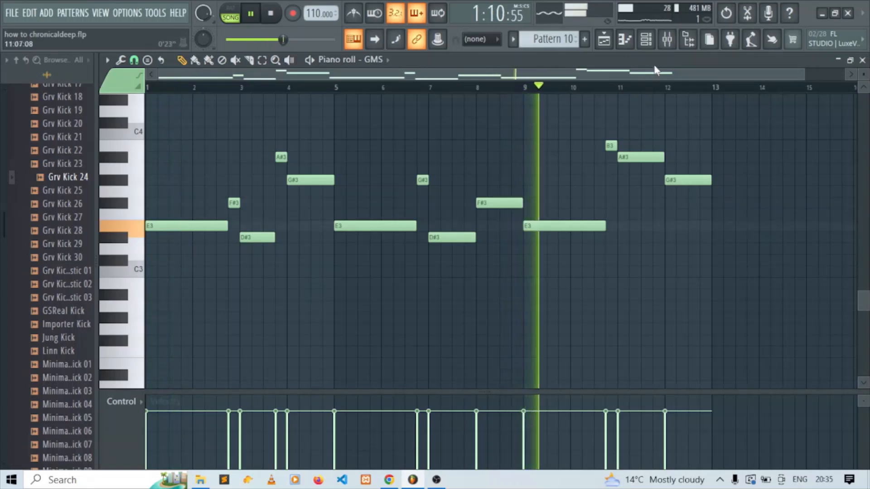
{"action": "left_click", "coordinate": [667, 39]}
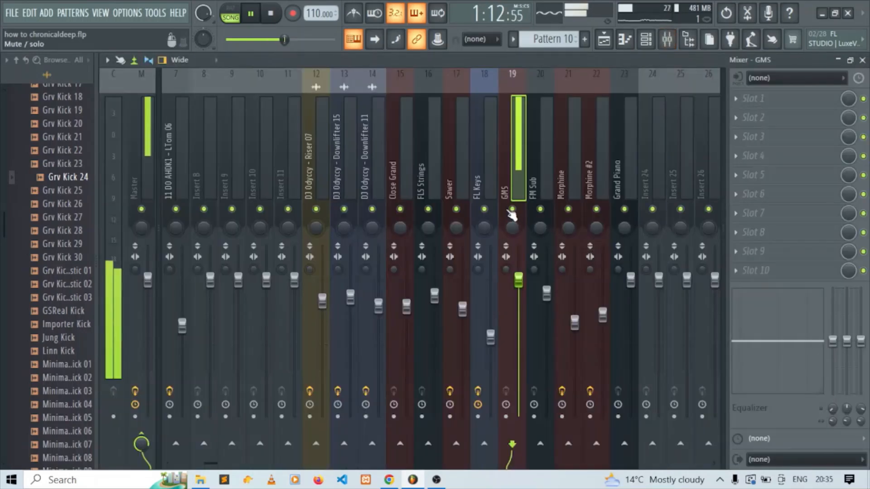
{"action": "key", "text": "space"}
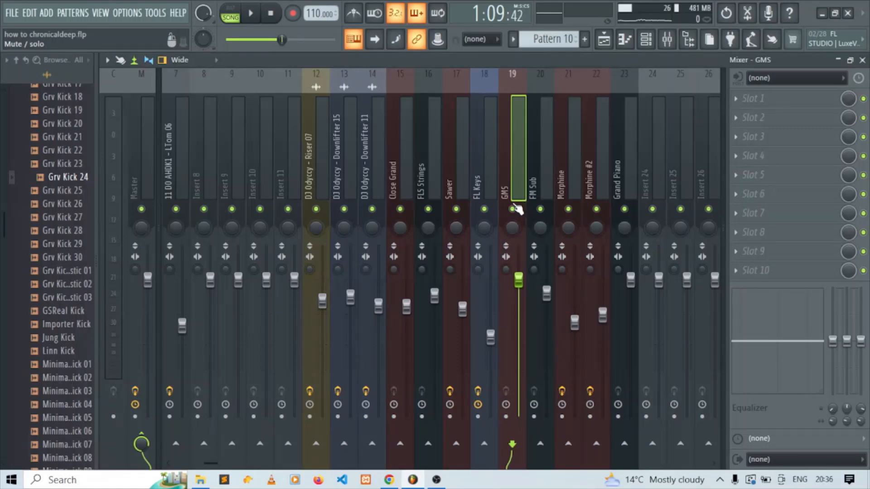
Solo Track 10 in the playlist and move the playback position to about bar 2, inside the first Pattern 11 clip.
{"action": "left_click", "coordinate": [603, 40]}
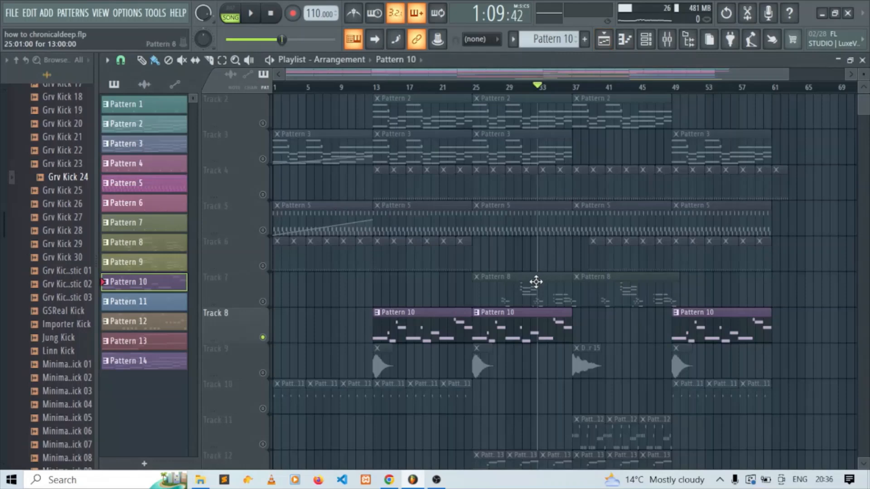
{"action": "scroll", "coordinate": [536, 281], "scroll_direction": "down", "scroll_amount": 3}
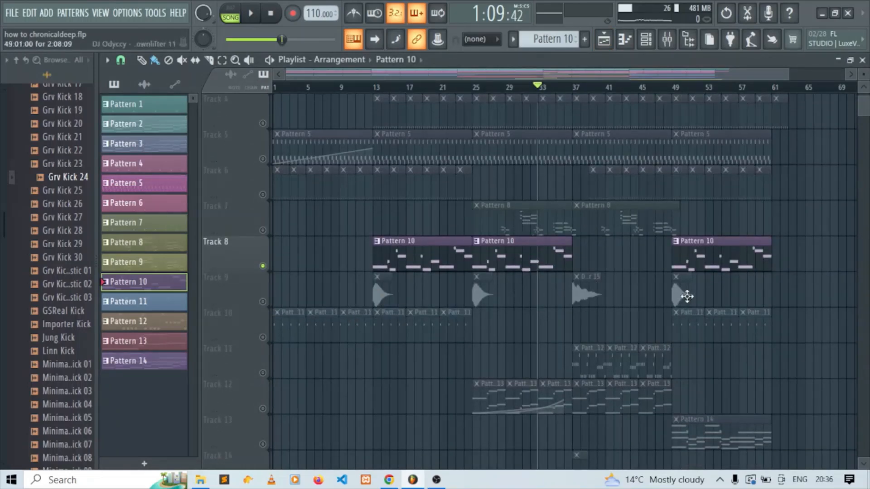
{"action": "scroll", "coordinate": [325, 282], "scroll_direction": "down", "scroll_amount": 3}
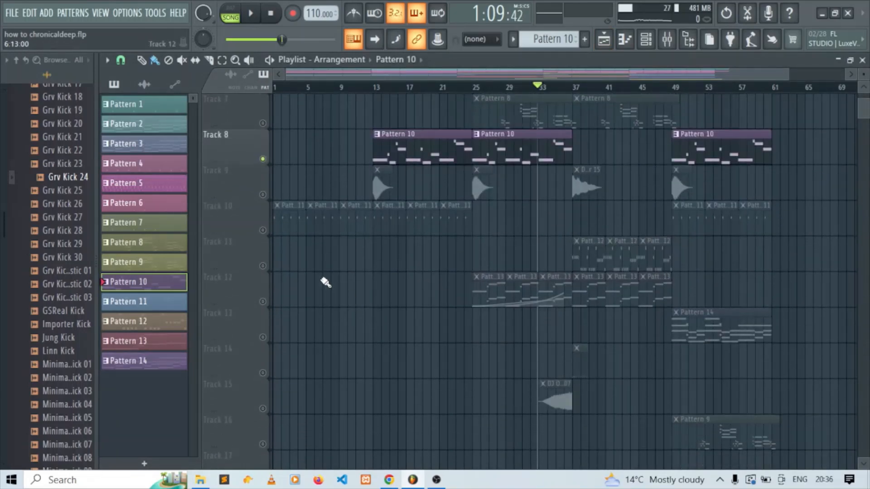
{"action": "left_click", "coordinate": [263, 231]}
{"action": "left_click", "coordinate": [280, 89]}
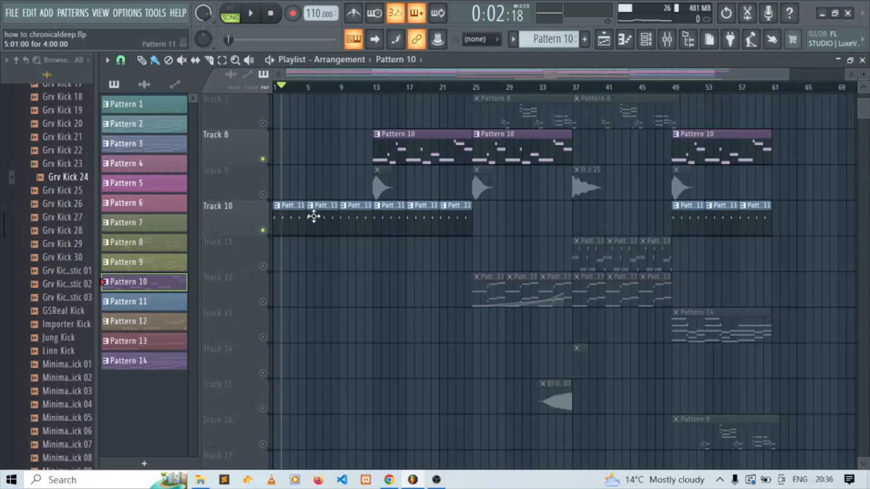
{"action": "right_click", "coordinate": [263, 230]}
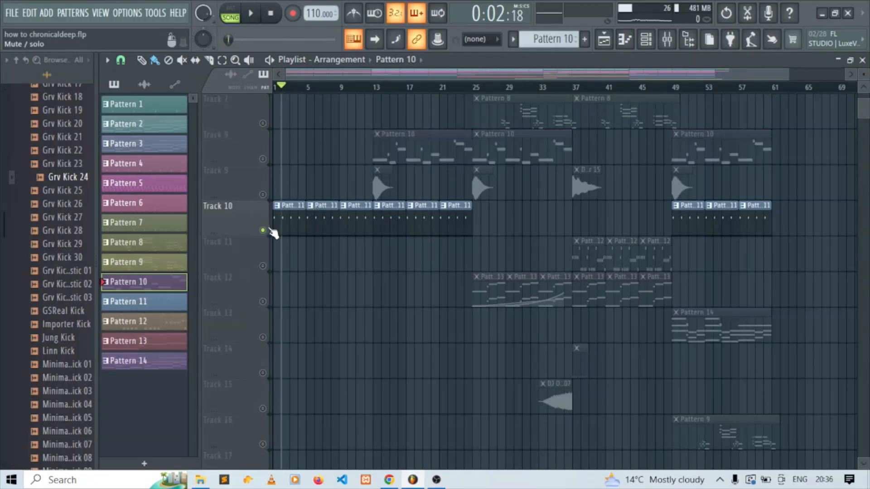
Open Pattern 11's LTom 06 notes in the piano roll, enlarge the four-bar view, and play the pattern through before stopping.
{"action": "double_click", "coordinate": [327, 217]}
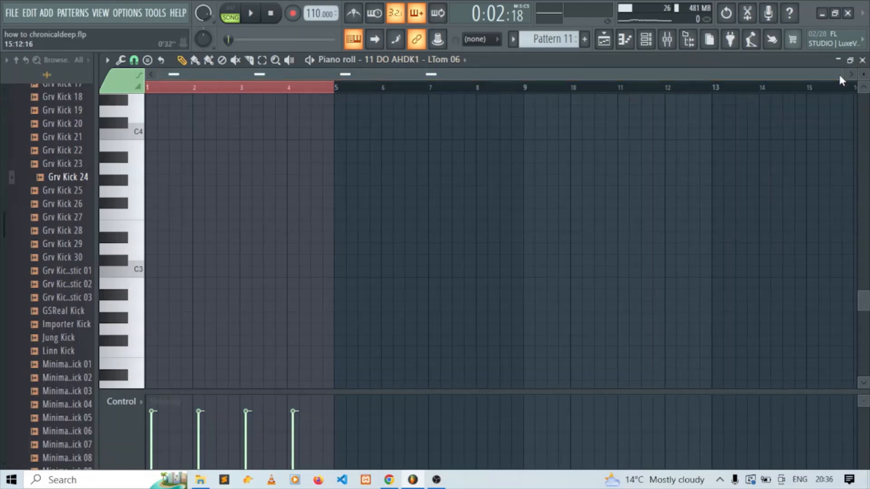
{"action": "left_click_drag", "start_coordinate": [842, 76], "coordinate": [630, 77]}
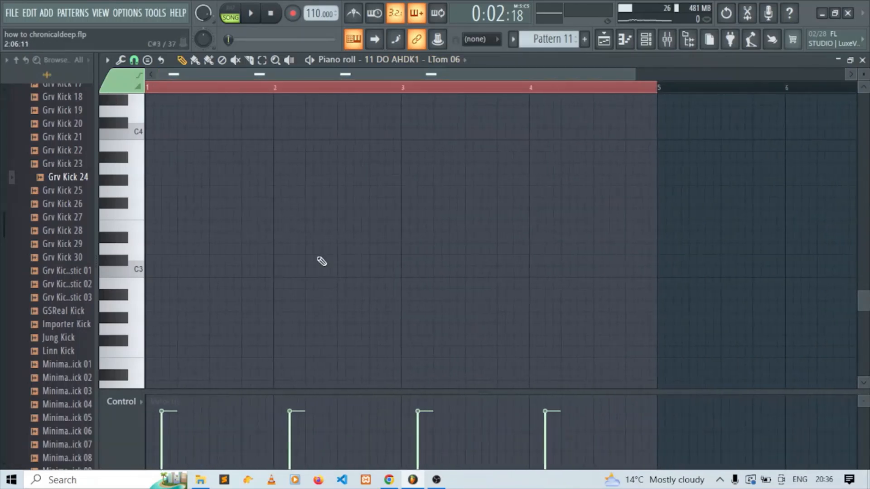
{"action": "scroll", "coordinate": [321, 263], "scroll_direction": "down", "scroll_amount": 3}
{"action": "scroll", "coordinate": [320, 265], "scroll_direction": "up", "scroll_amount": 6}
{"action": "key", "text": "space"}
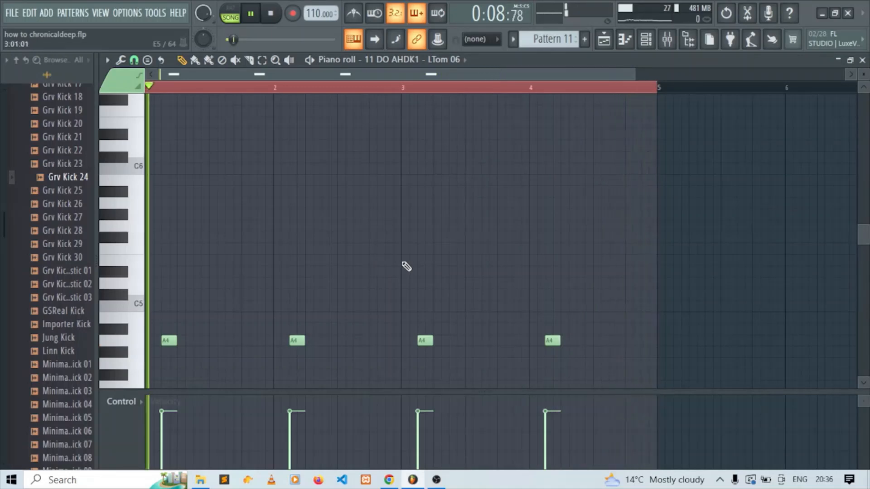
{"action": "key", "text": "space"}
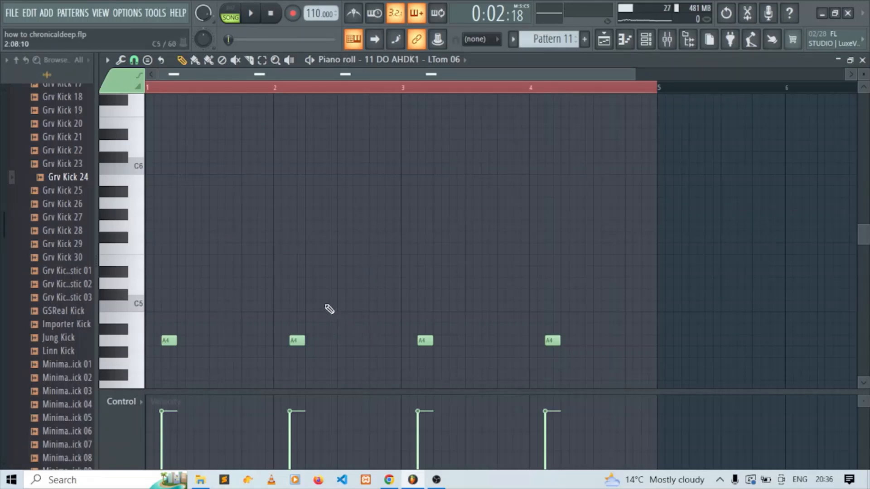
Play Pattern 11, select the LTom 06 track in the mixer, and open its Fruity Delay 3 to examine the settings.
{"action": "scroll", "coordinate": [89, 263], "scroll_direction": "up", "scroll_amount": 8}
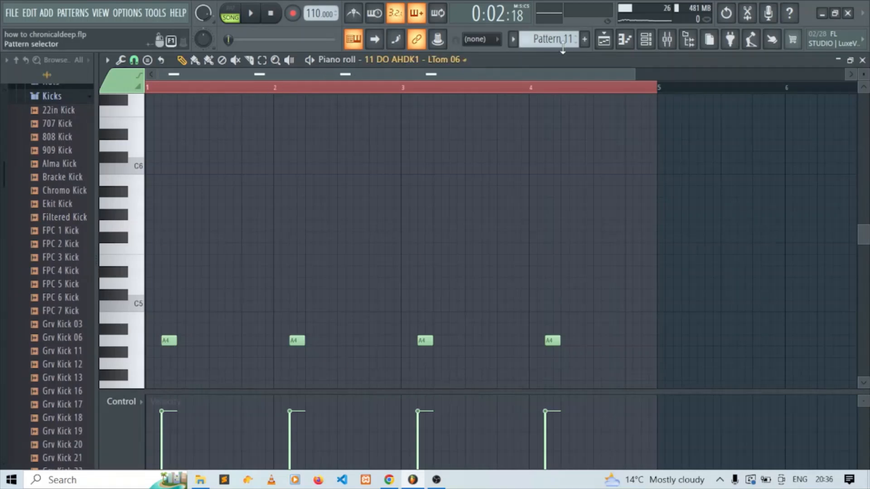
{"action": "key", "text": "space"}
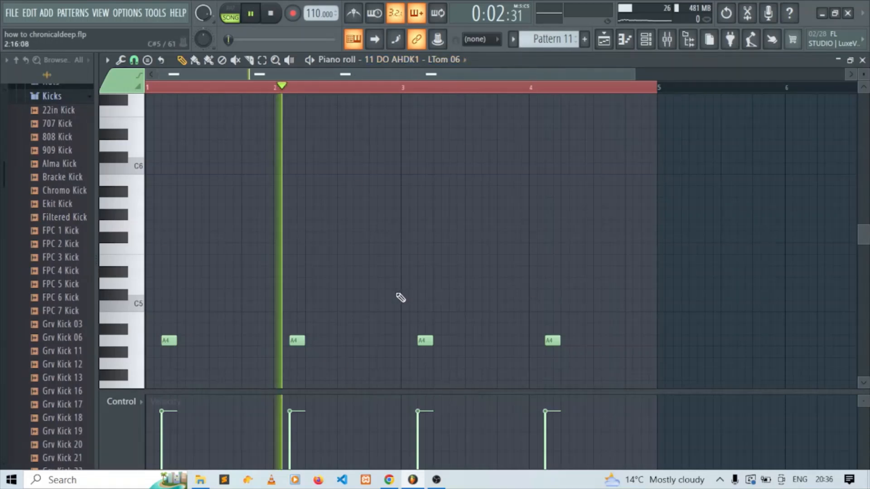
{"action": "left_click", "coordinate": [667, 40]}
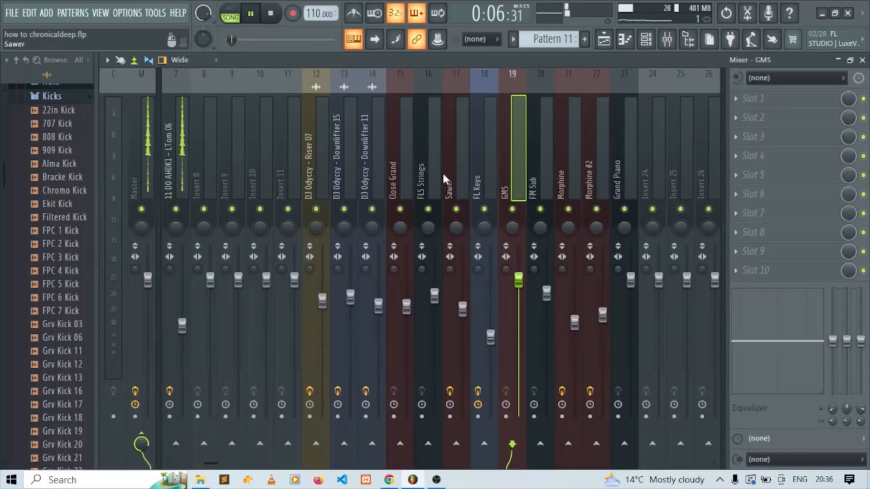
{"action": "scroll", "coordinate": [442, 172], "scroll_direction": "up", "scroll_amount": 3}
{"action": "left_click", "coordinate": [349, 176]}
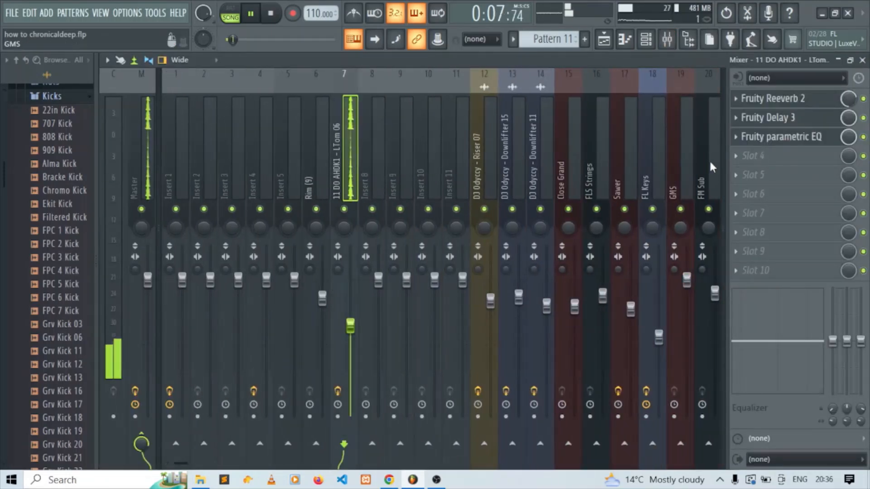
{"action": "left_click", "coordinate": [769, 122]}
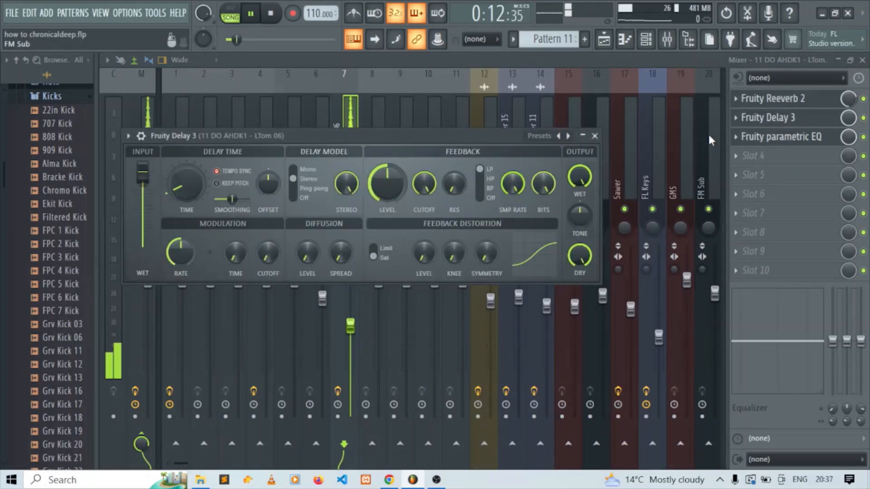
Examine the LTom 06 track's Fruity Delay 3 and Fruity parametric EQ settings, stop playback, and return to the playlist.
{"action": "left_click", "coordinate": [735, 155]}
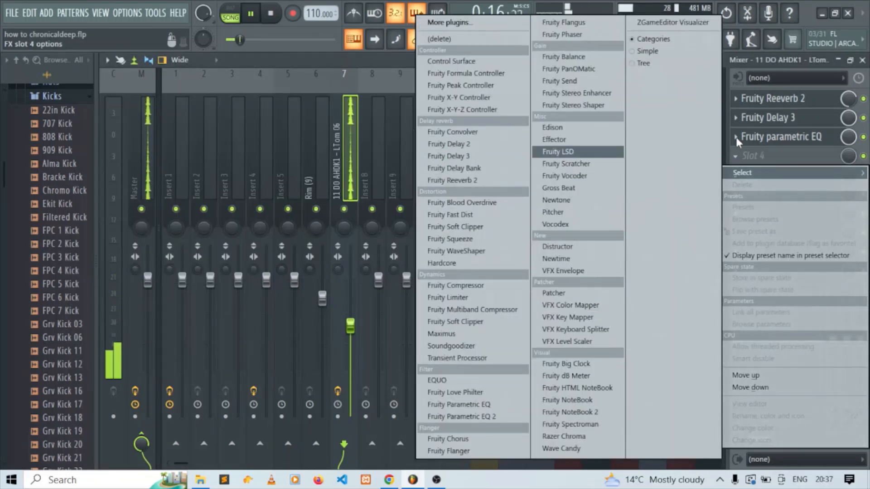
{"action": "left_click", "coordinate": [793, 120]}
{"action": "left_click", "coordinate": [796, 121]}
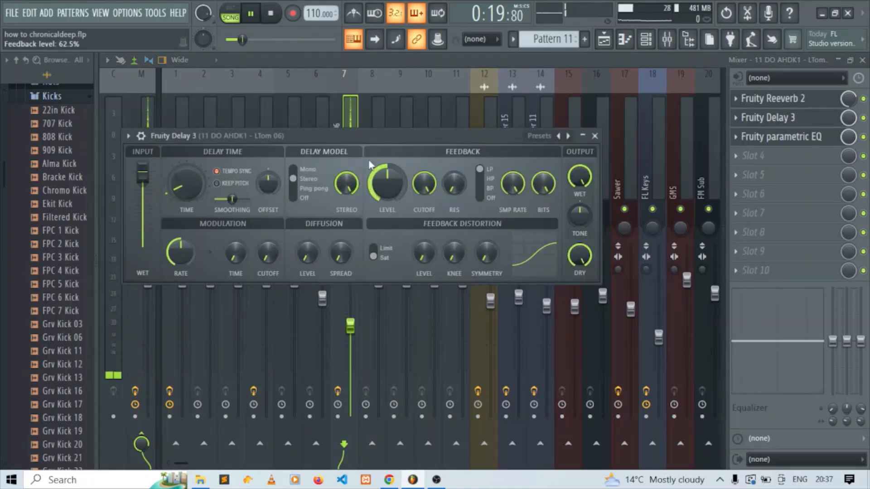
{"action": "left_click", "coordinate": [791, 99]}
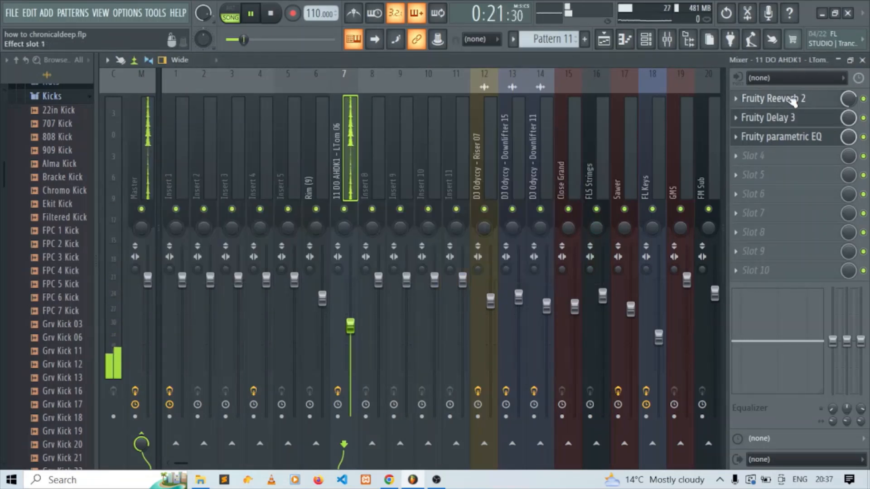
{"action": "left_click", "coordinate": [800, 145]}
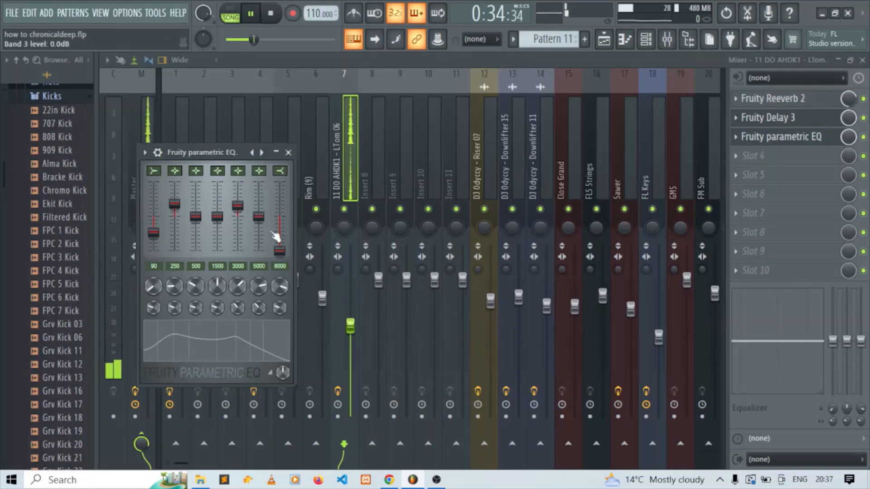
{"action": "left_click", "coordinate": [603, 43]}
{"action": "key", "text": "space"}
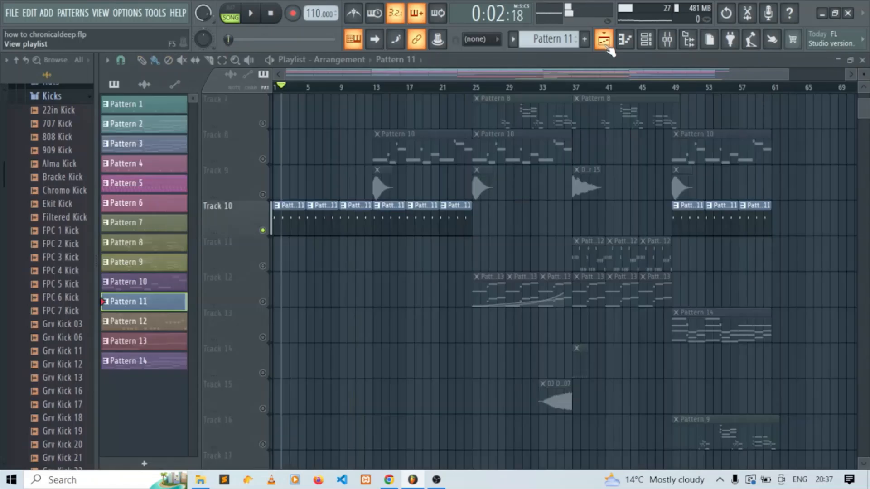
Solo Track 11 in the playlist and move the playback position to bar 37, at the start of the first Pattern 12 clip.
{"action": "scroll", "coordinate": [453, 283], "scroll_direction": "down", "scroll_amount": 3}
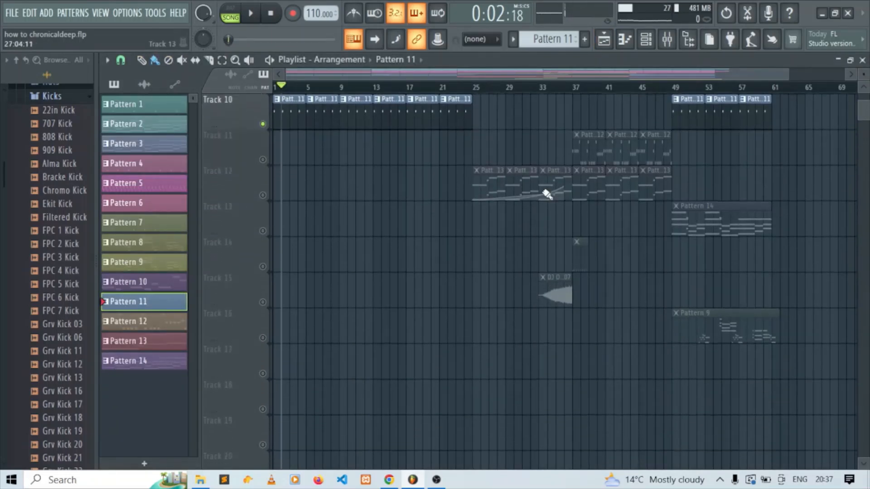
{"action": "left_click", "coordinate": [264, 159], "text": "ctrl"}
{"action": "left_click", "coordinate": [574, 88]}
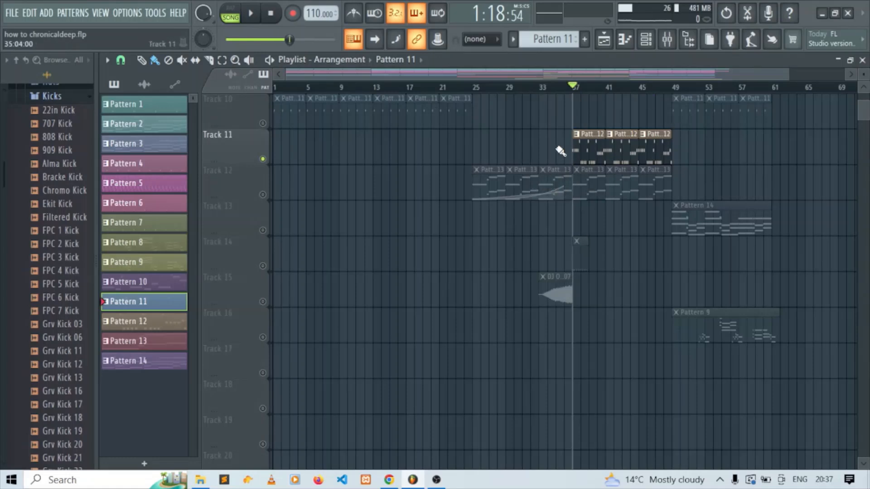
Open Pattern 12's FM Sub notes in the piano roll, bring all four bars into view, and play them through before stopping.
{"action": "double_click", "coordinate": [596, 145]}
{"action": "left_click_drag", "start_coordinate": [537, 75], "coordinate": [1, 146]}
{"action": "key", "text": "space"}
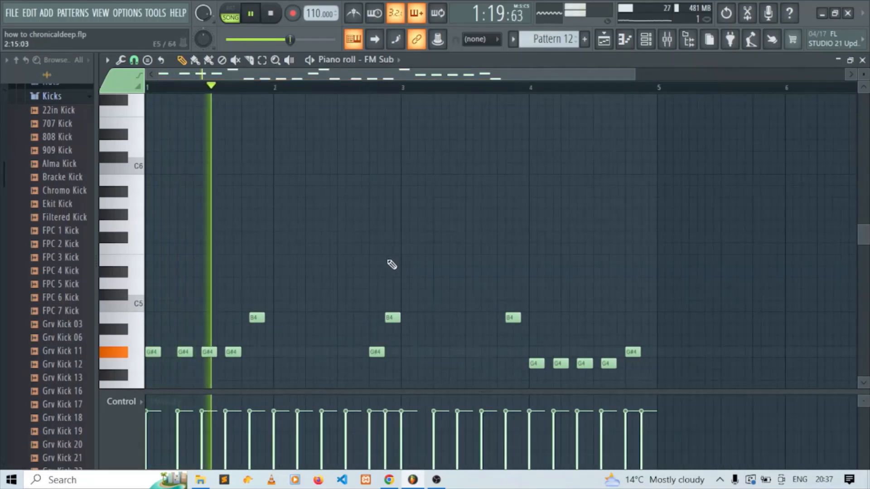
{"action": "scroll", "coordinate": [390, 264], "scroll_direction": "down", "scroll_amount": 4}
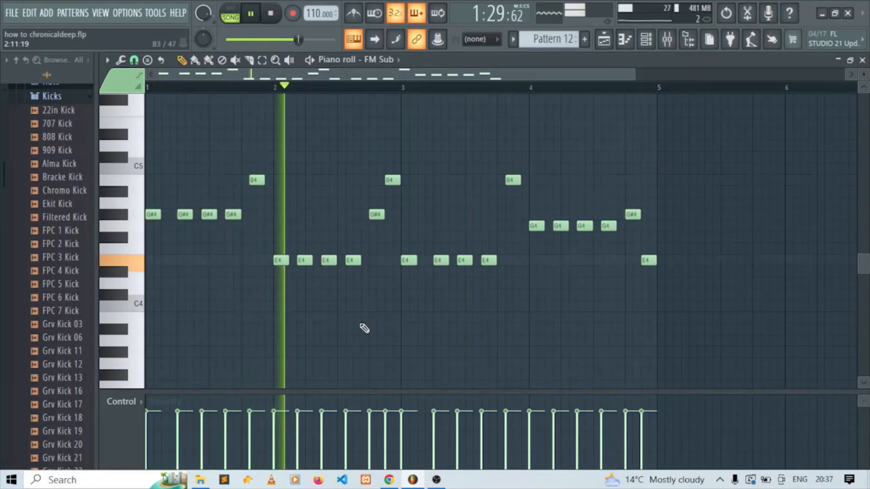
{"action": "key", "text": "space"}
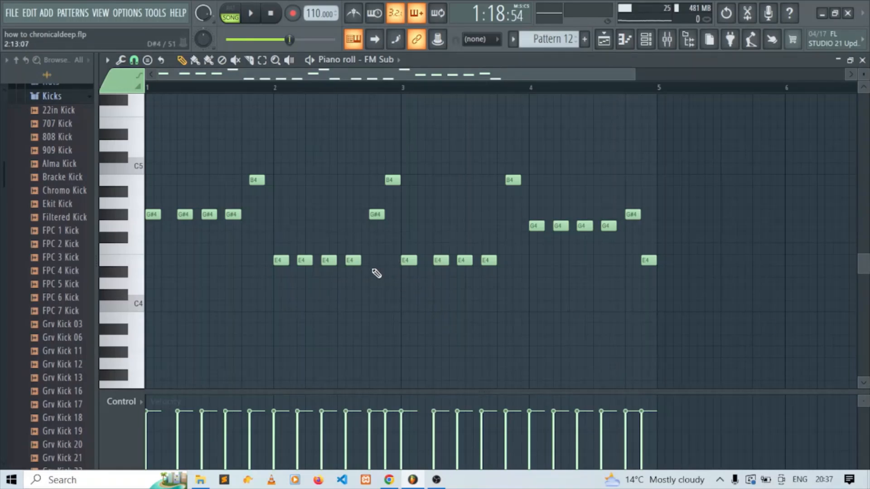
Unmute Track 12 alongside Track 11 and open Pattern 13's Morphine notes in the piano roll, showing the full four bars.
{"action": "left_click", "coordinate": [605, 39]}
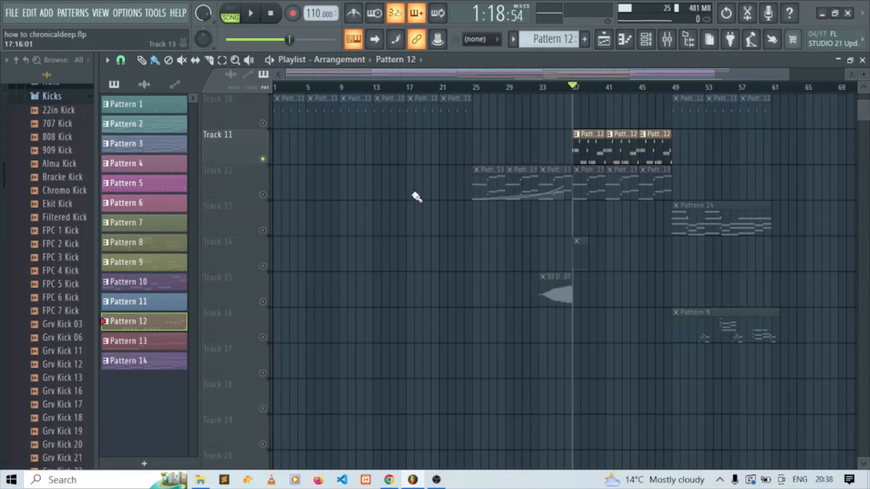
{"action": "left_click", "coordinate": [263, 195]}
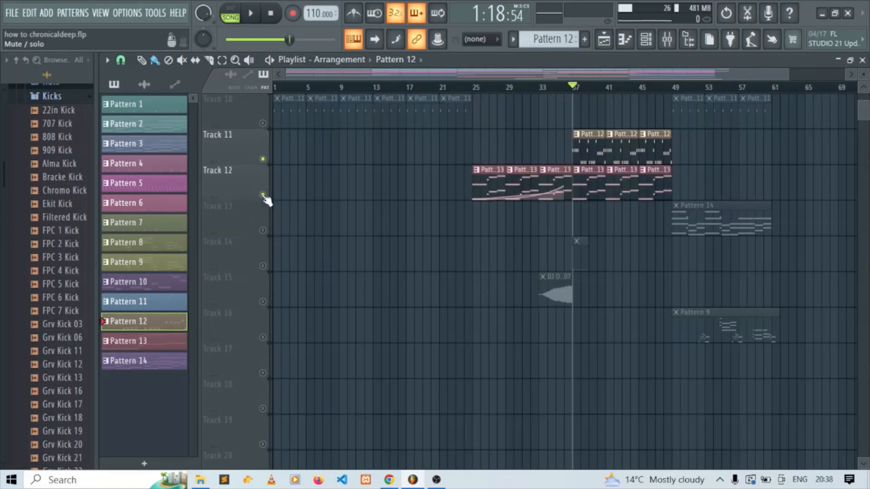
{"action": "double_click", "coordinate": [581, 183]}
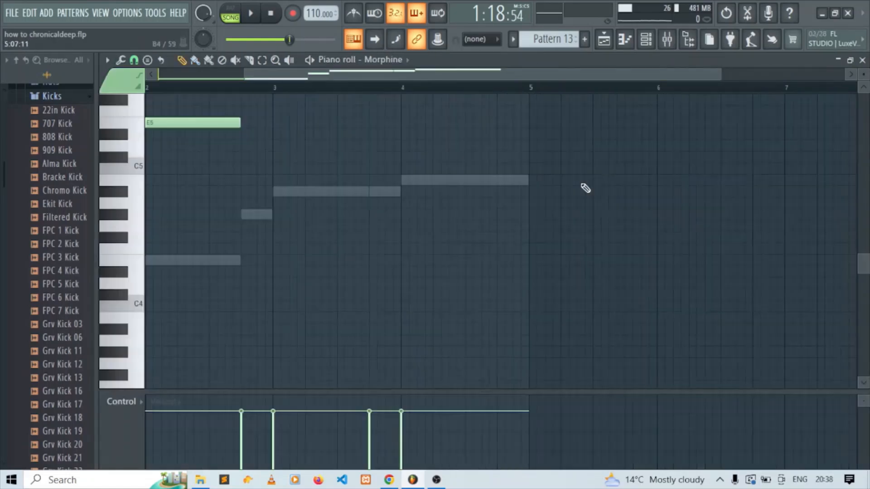
{"action": "left_click_drag", "start_coordinate": [585, 73], "coordinate": [433, 86]}
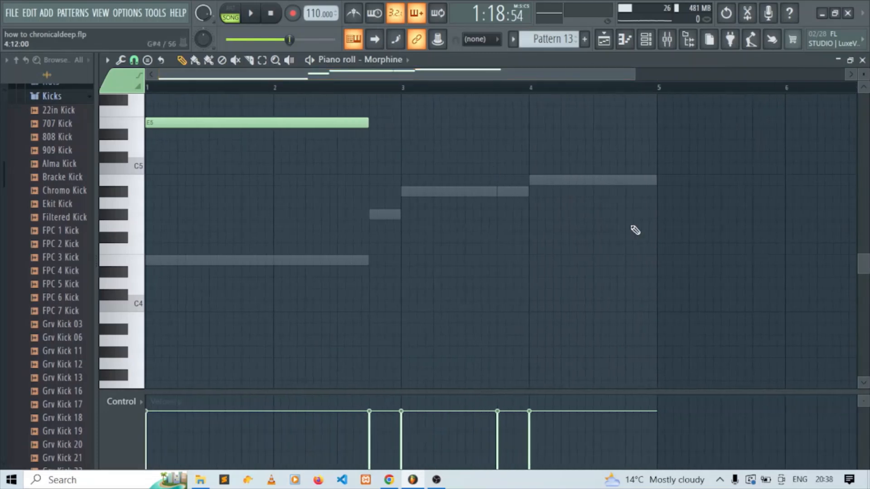
{"action": "scroll", "coordinate": [521, 281], "scroll_direction": "up", "scroll_amount": 3}
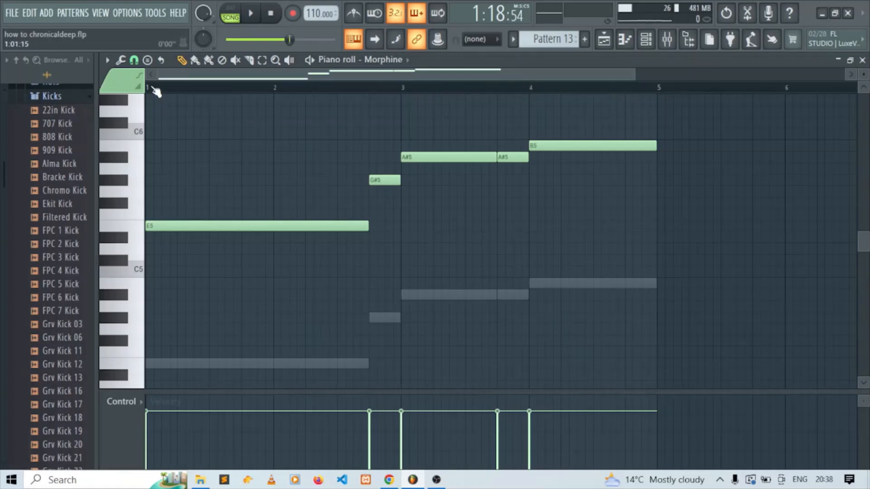
Play the Morphine part briefly, stop playback, and solo Track 12 in the playlist.
{"action": "key", "text": "space"}
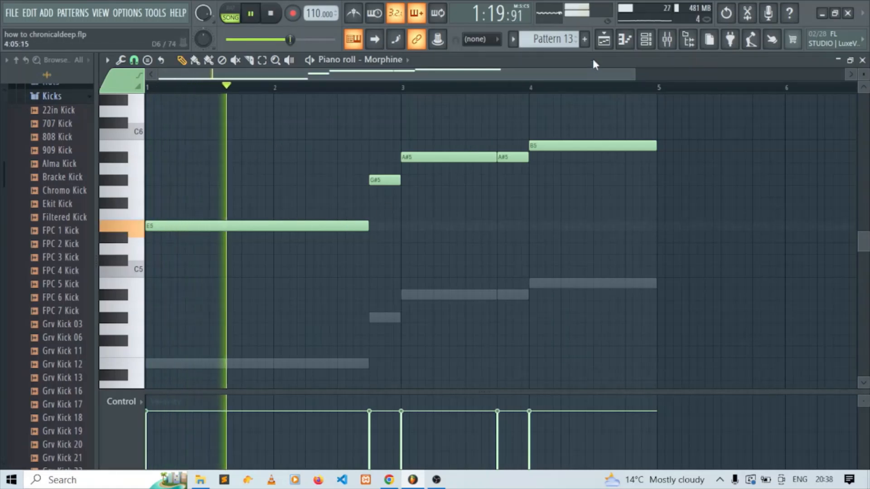
{"action": "left_click", "coordinate": [604, 45]}
{"action": "key", "text": "space"}
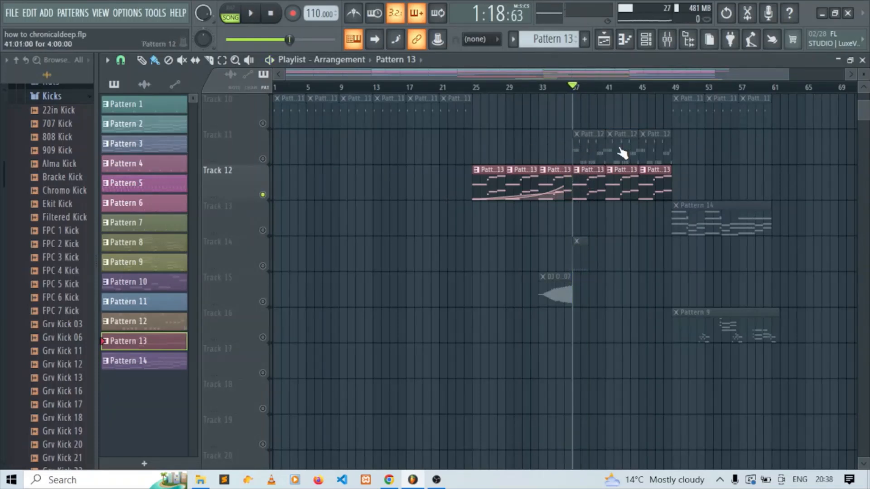
Reopen Pattern 13's Morphine notes in the piano roll and play the four bars through before stopping.
{"action": "left_click", "coordinate": [627, 44]}
{"action": "key", "text": "space"}
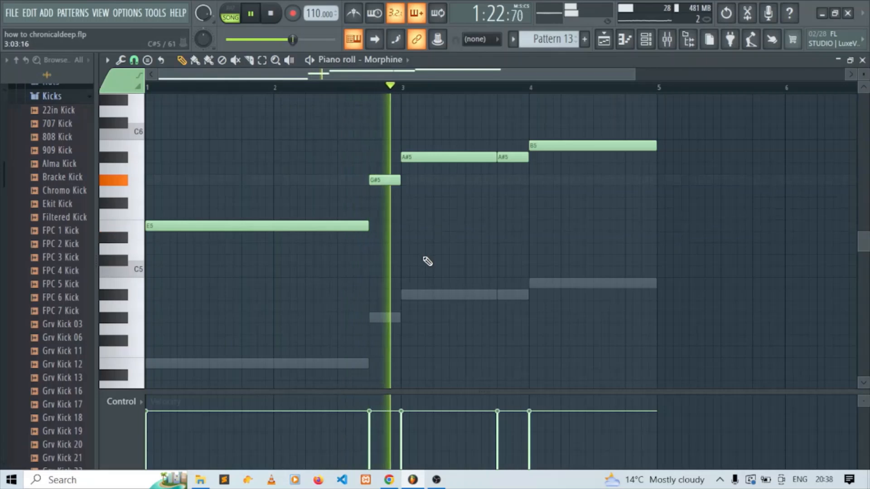
{"action": "scroll", "coordinate": [483, 249], "scroll_direction": "down", "scroll_amount": 1}
{"action": "scroll", "coordinate": [487, 247], "scroll_direction": "down", "scroll_amount": 1}
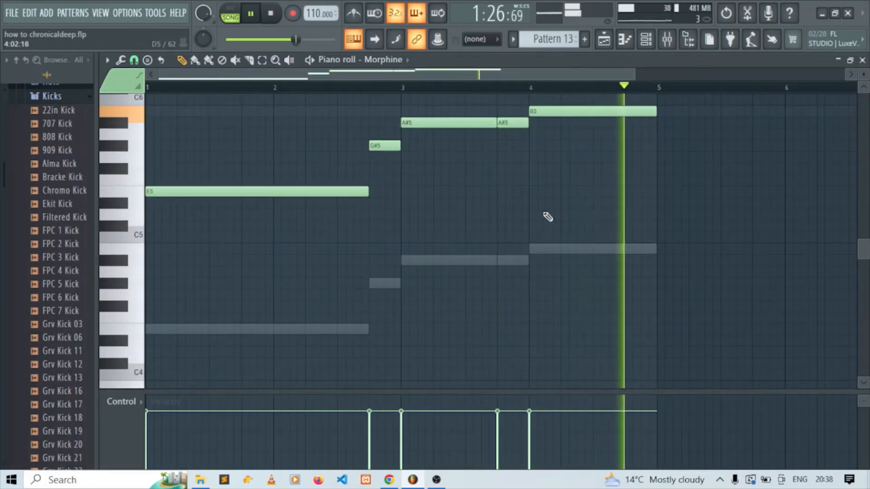
{"action": "key", "text": "space"}
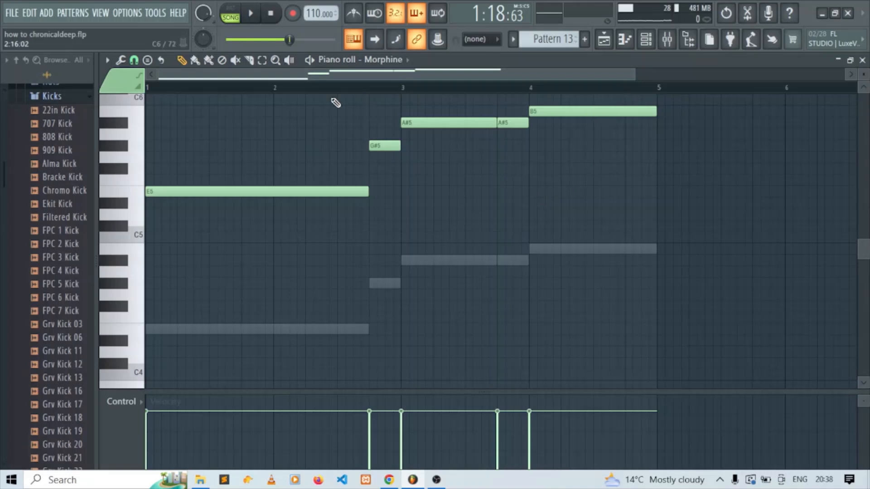
Open the Morphine synthesizer from the channel rack to examine its STR Violin NUC program settings.
{"action": "left_click", "coordinate": [646, 40]}
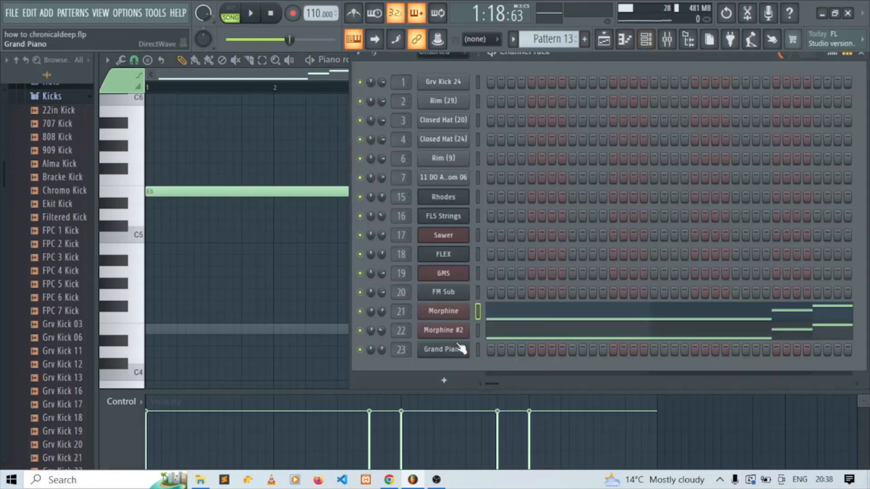
{"action": "left_click", "coordinate": [457, 312]}
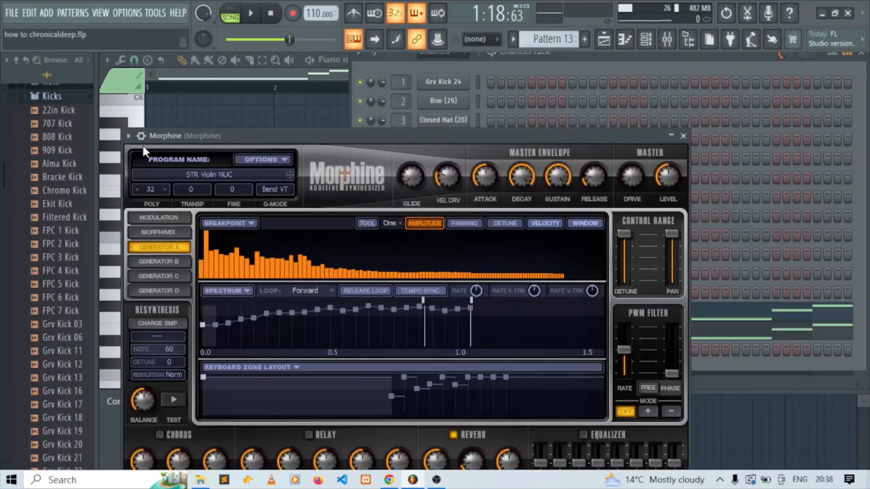
{"action": "left_click", "coordinate": [604, 40]}
Play Pattern 13 while viewing the Morphine mixer track, stop, and open its Fruity parametric EQ 2 to examine the curve.
{"action": "left_click", "coordinate": [667, 40]}
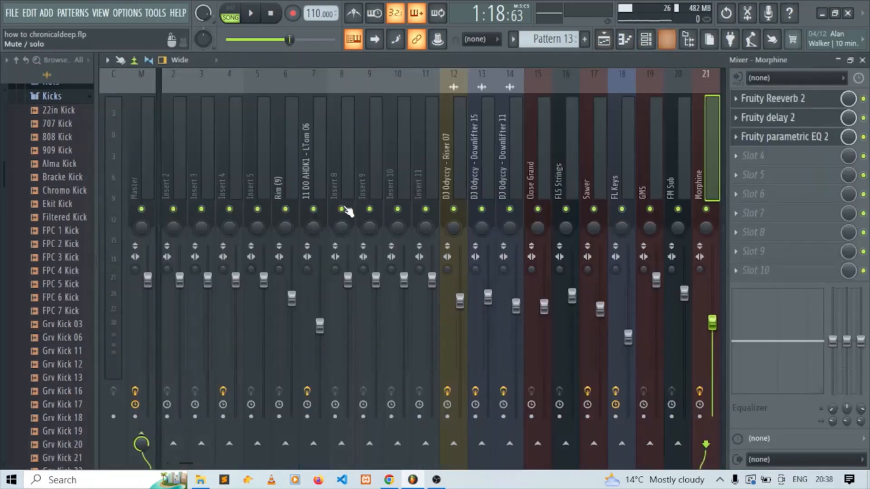
{"action": "key", "text": "space"}
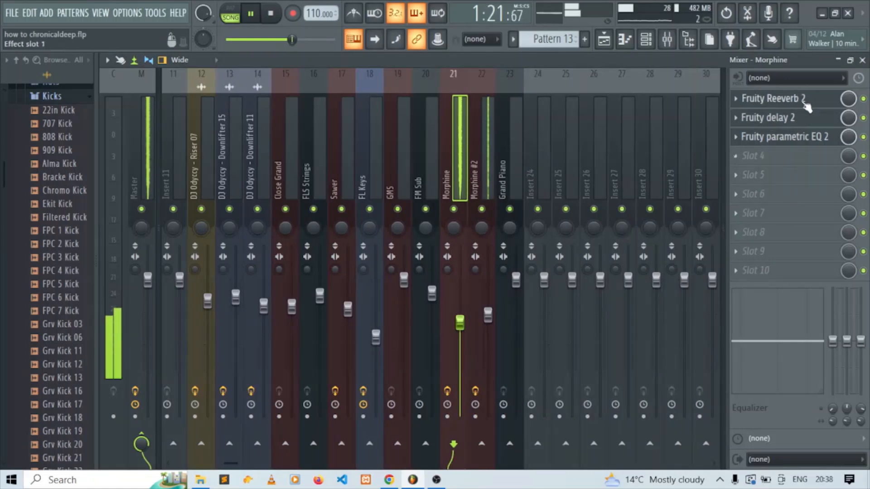
{"action": "key", "text": "space"}
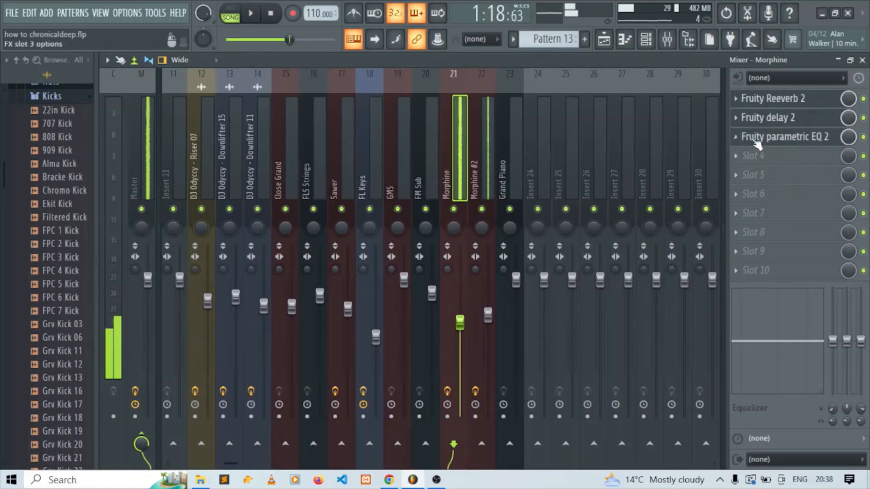
{"action": "left_click", "coordinate": [770, 137]}
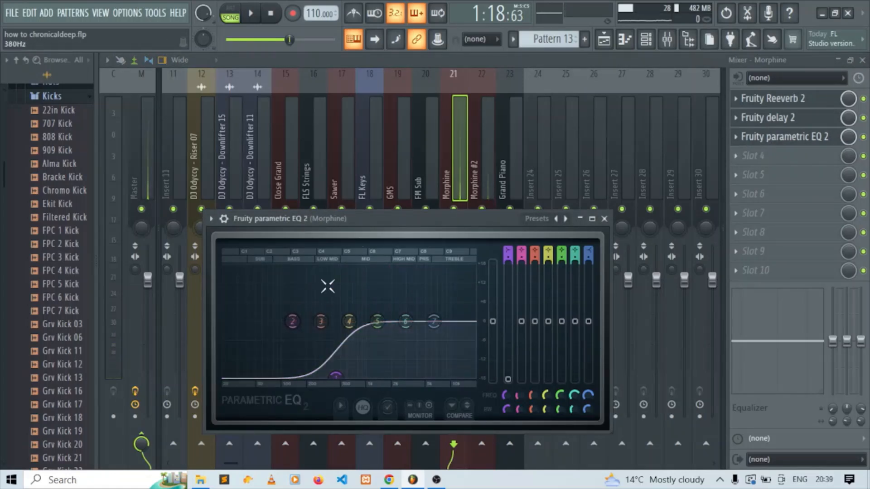
{"action": "left_click", "coordinate": [610, 46]}
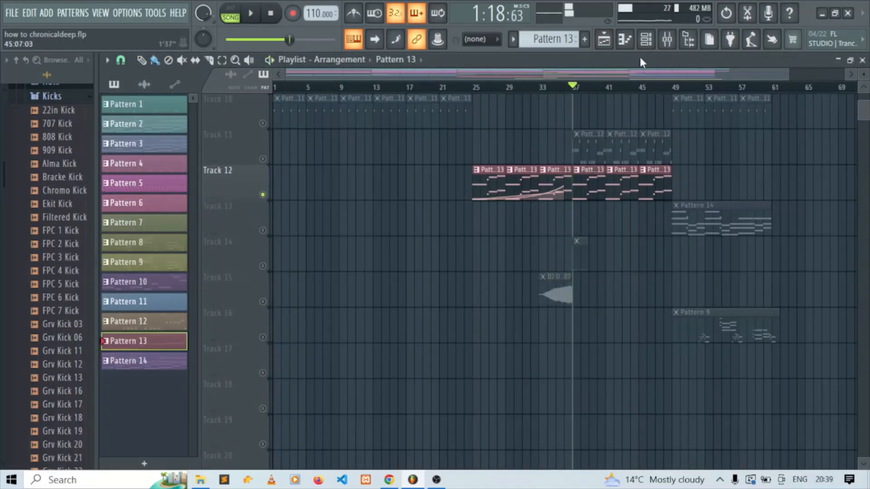
Examine the Morphine and Morphine #2 channels in the channel rack, play Track 12 briefly in the playlist, and stop.
{"action": "left_click", "coordinate": [646, 39]}
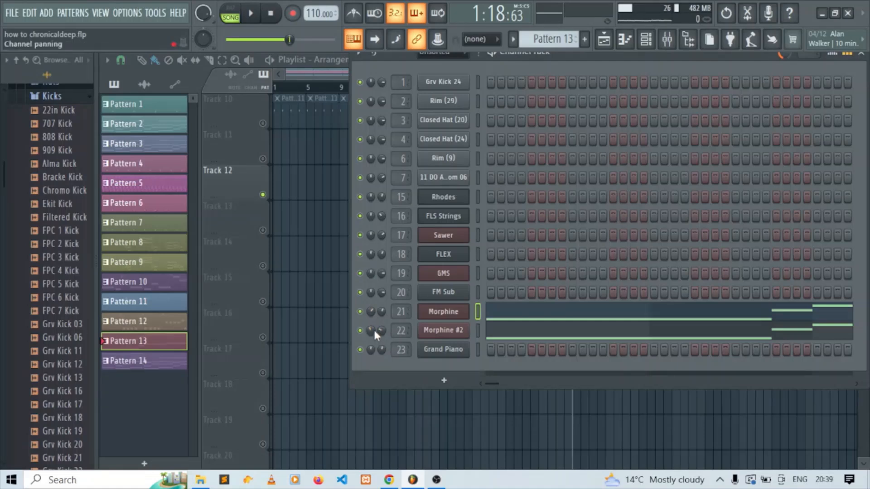
{"action": "key", "text": "space"}
{"action": "left_click", "coordinate": [605, 46]}
{"action": "key", "text": "space"}
{"action": "key", "text": "space"}
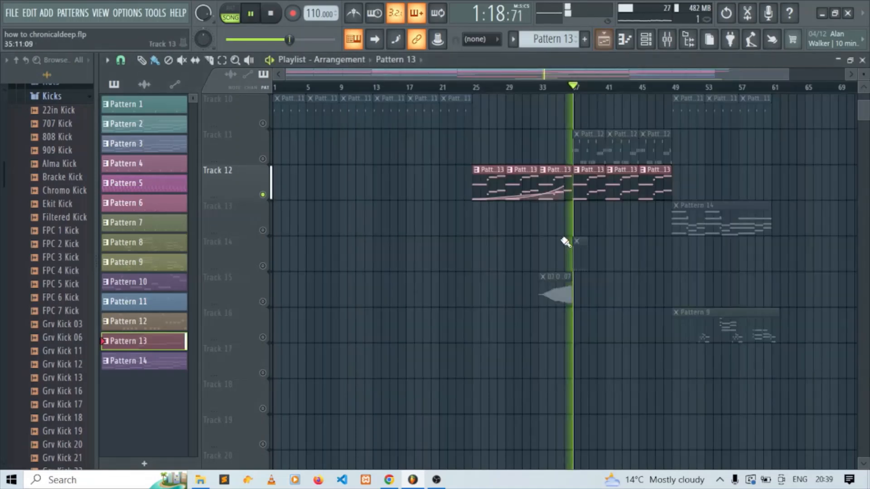
{"action": "key", "text": "space"}
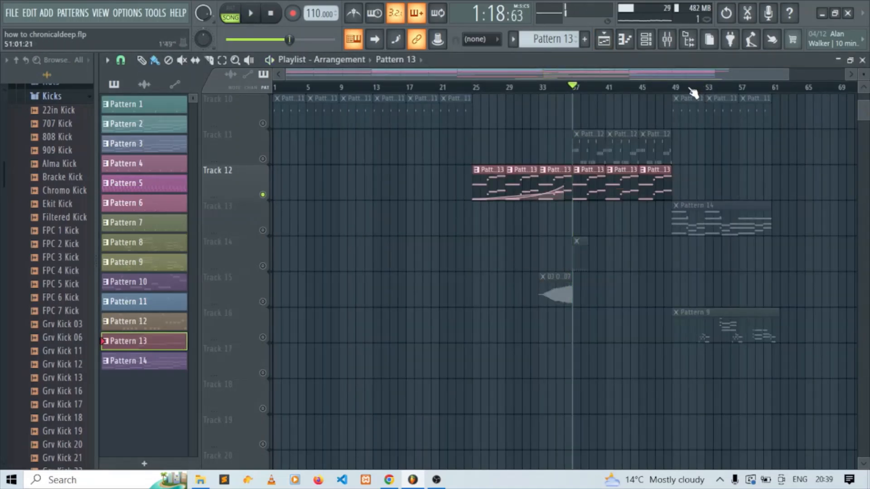
Solo Track 13 with the playhead at bar 49, and play Pattern 14's Grand Piano notes in the piano roll.
{"action": "left_click", "coordinate": [674, 87]}
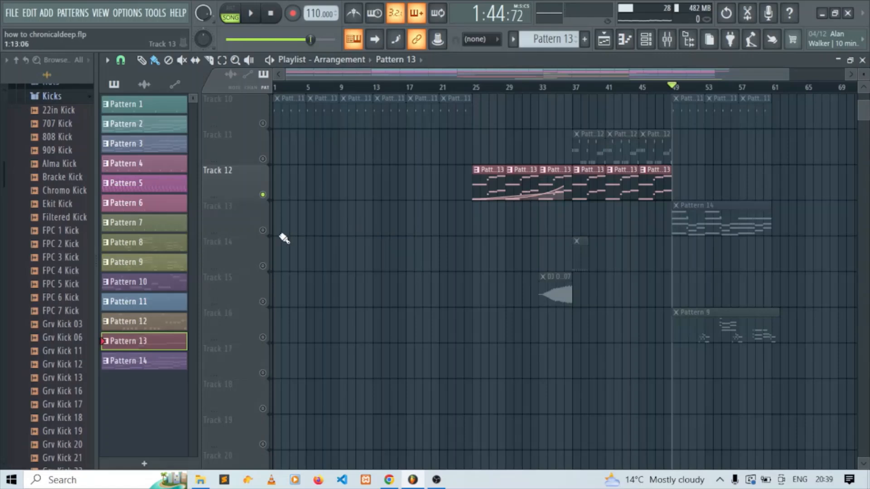
{"action": "left_click", "coordinate": [262, 230]}
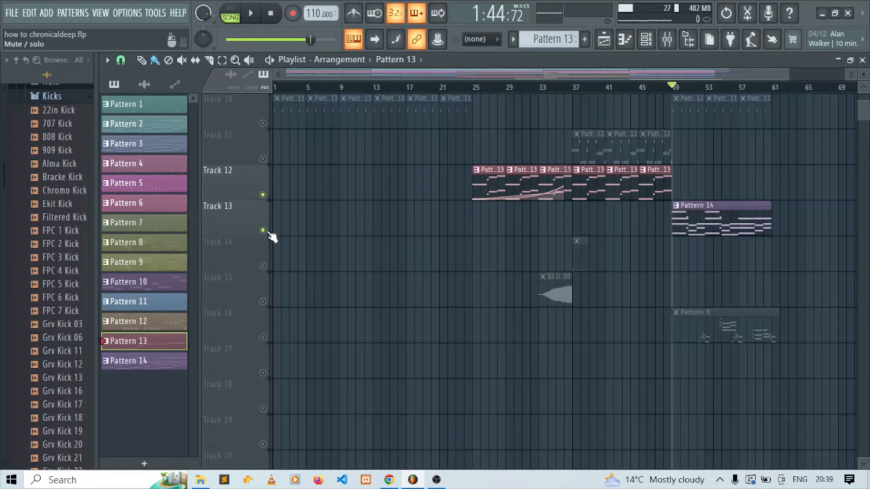
{"action": "right_click", "coordinate": [265, 231]}
{"action": "double_click", "coordinate": [700, 225]}
{"action": "left_click_drag", "start_coordinate": [469, 82], "coordinate": [154, 97]}
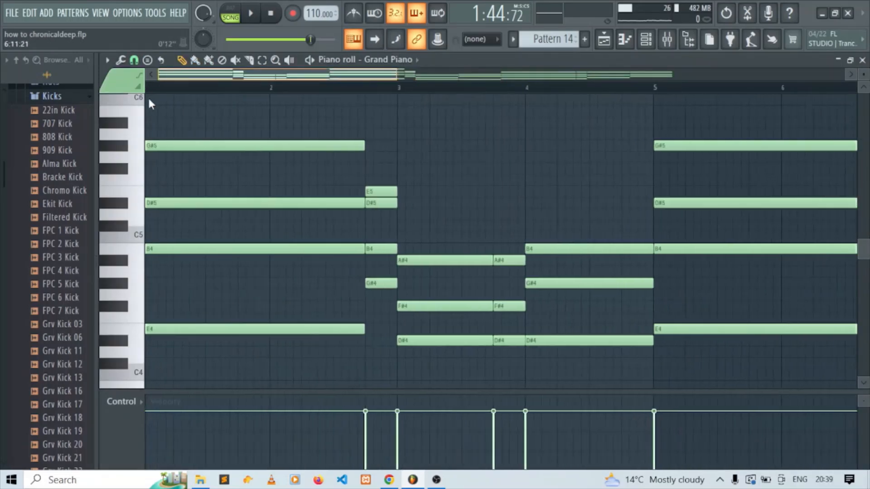
{"action": "key", "text": "space"}
{"action": "left_click_drag", "start_coordinate": [398, 74], "coordinate": [744, 110]}
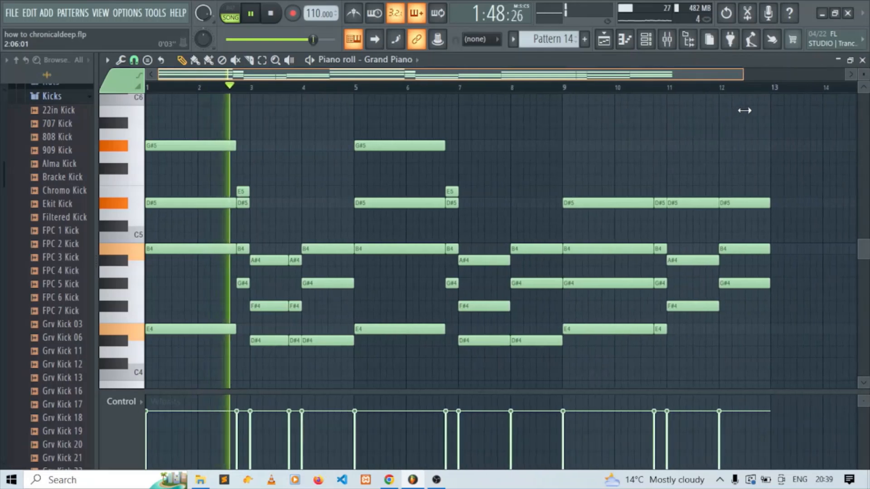
{"action": "key", "text": "space"}
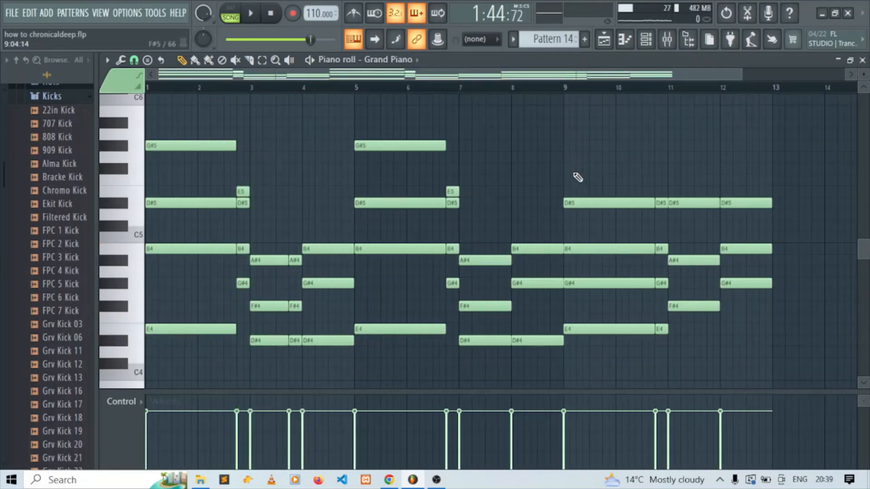
Examine the Grand Piano mixer track and open the Grand Piano DirectWave instrument from the channel rack.
{"action": "left_click", "coordinate": [666, 39]}
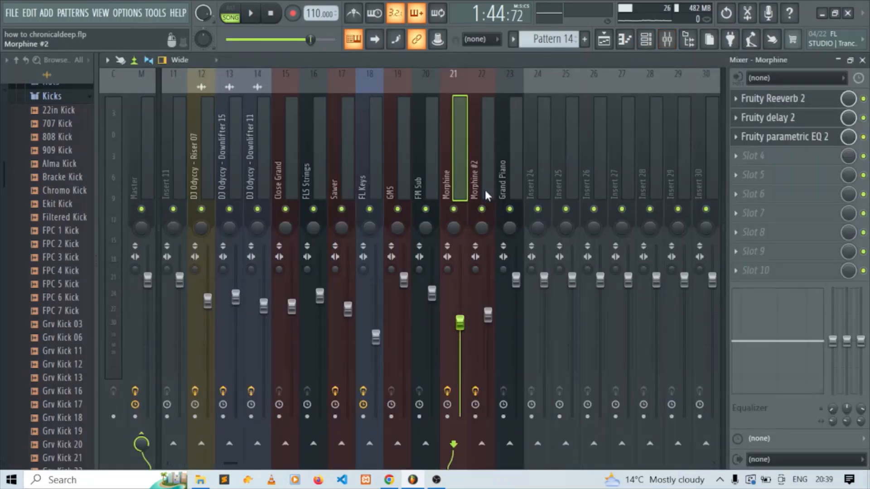
{"action": "left_click", "coordinate": [502, 188]}
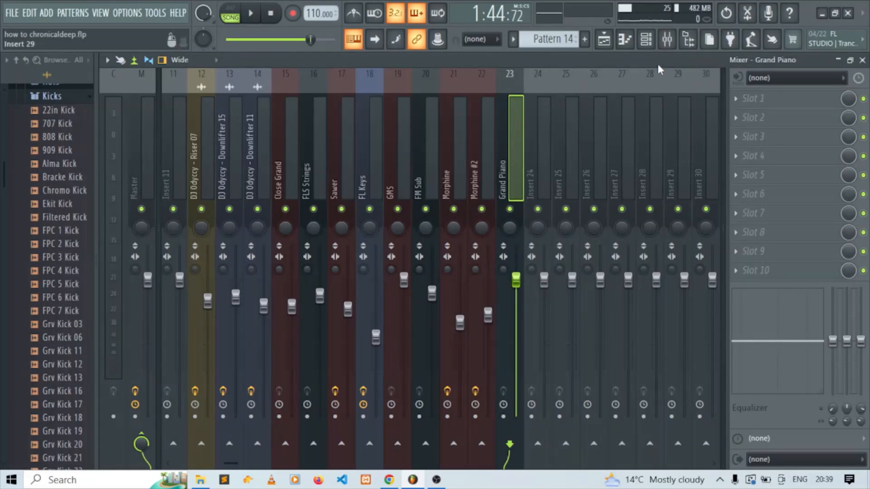
{"action": "left_click", "coordinate": [646, 40]}
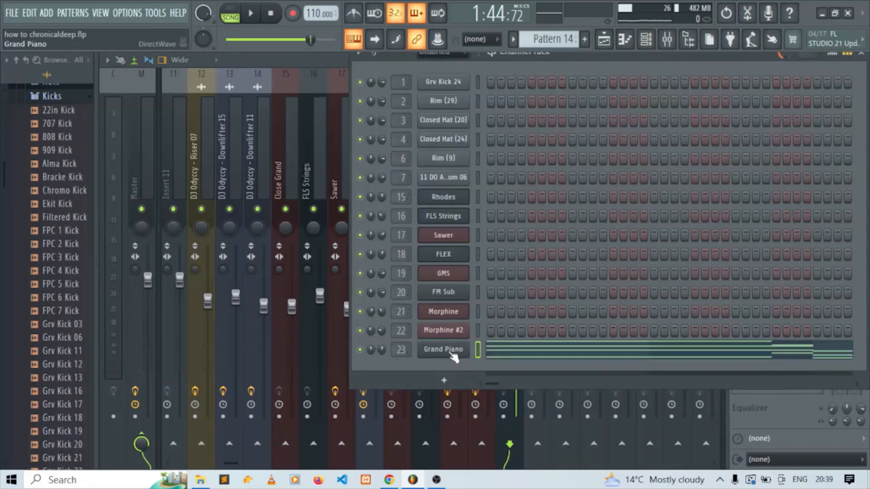
{"action": "left_click", "coordinate": [451, 353]}
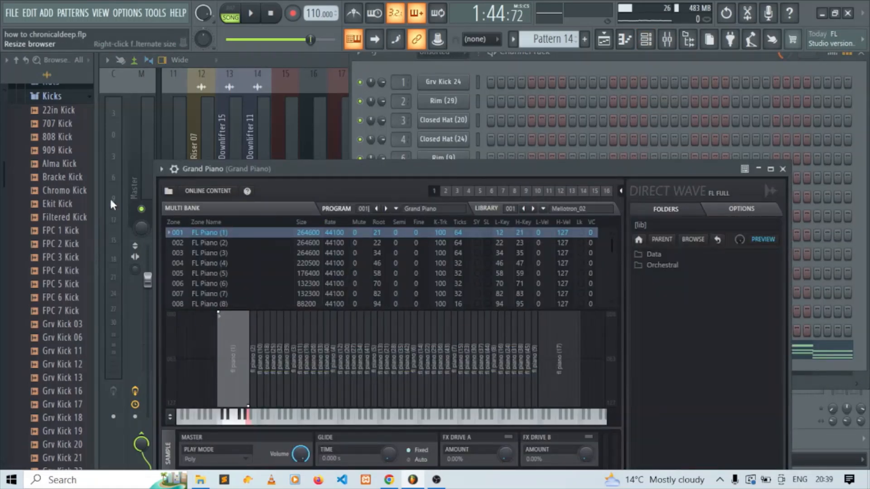
Locate the Grand Piano preset in the browser under Packs, Instruments, Keyboard.
{"action": "left_click", "coordinate": [72, 97]}
{"action": "scroll", "coordinate": [40, 222], "scroll_direction": "up", "scroll_amount": 4}
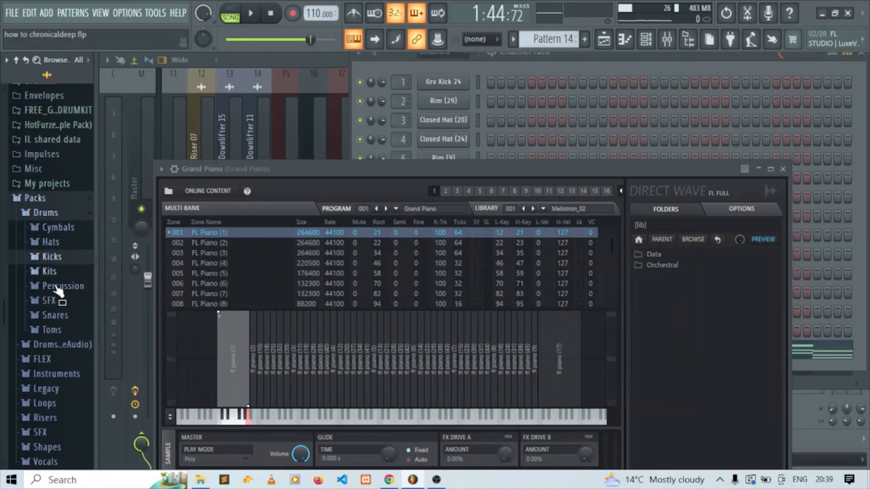
{"action": "left_click", "coordinate": [54, 374]}
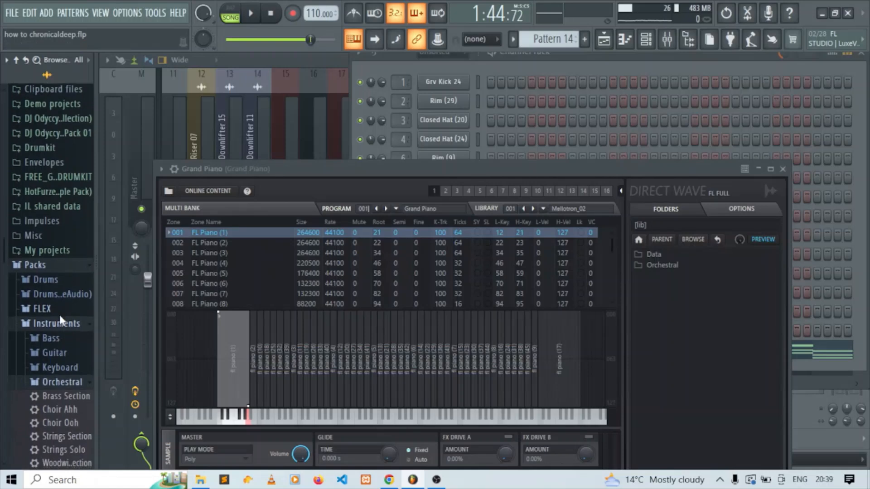
{"action": "left_click", "coordinate": [63, 367]}
{"action": "left_click_drag", "start_coordinate": [47, 330], "coordinate": [59, 334]}
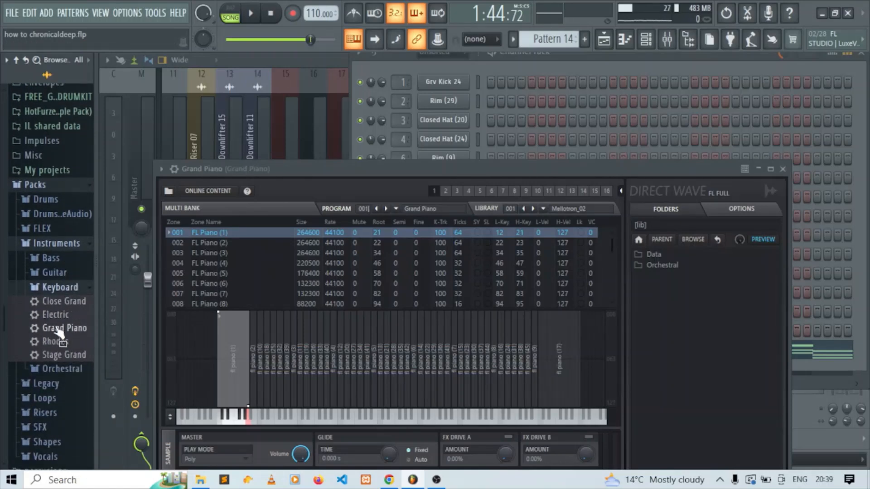
Return to the playlist, solo Track 14 and play it from about bar 36.
{"action": "left_click", "coordinate": [606, 39]}
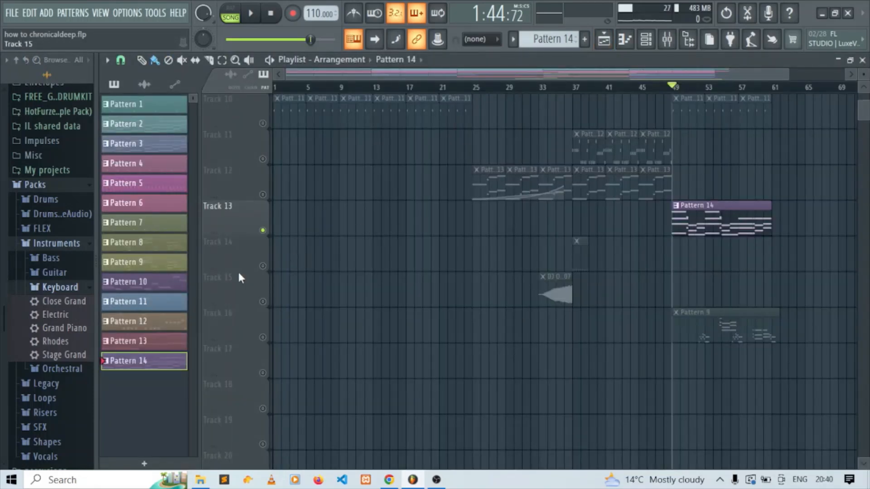
{"action": "right_click", "coordinate": [263, 268]}
{"action": "left_click", "coordinate": [564, 86]}
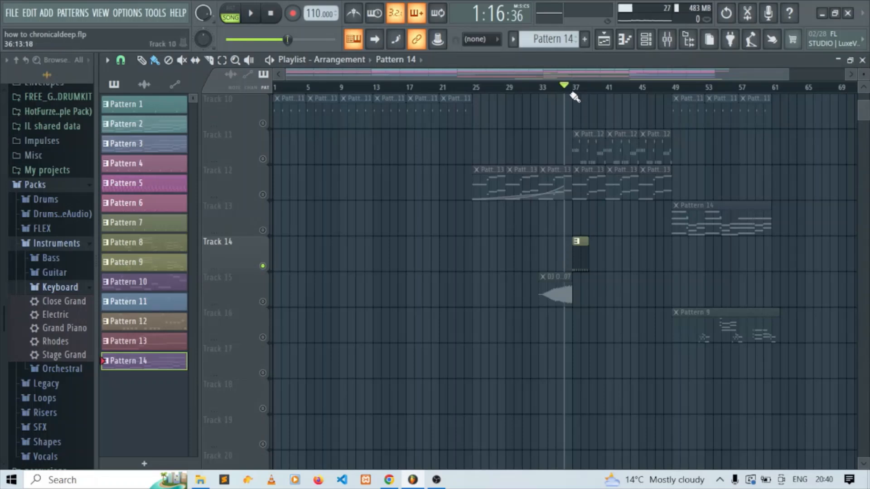
{"action": "key", "text": "space"}
Open Pattern 7's Grv Kick 24 notes in the piano roll, play them back and stop.
{"action": "left_click", "coordinate": [576, 257]}
{"action": "double_click", "coordinate": [577, 257]}
{"action": "key", "text": "space"}
{"action": "key", "text": "space"}
{"action": "key", "text": "space"}
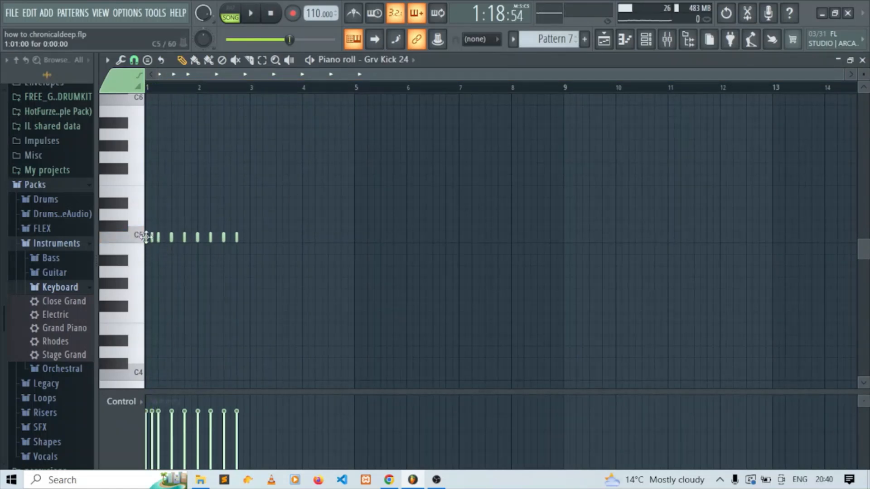
{"action": "left_click_drag", "start_coordinate": [841, 76], "coordinate": [451, 110]}
{"action": "key", "text": "space"}
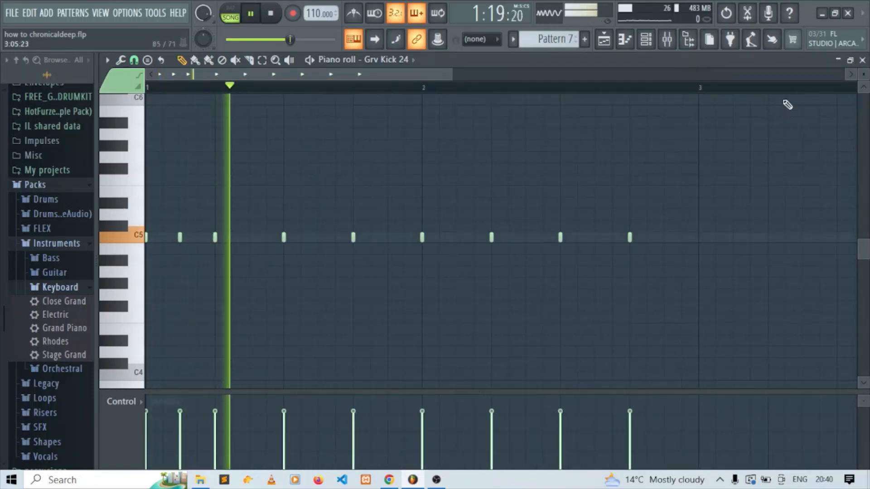
{"action": "key", "text": "space"}
Look over the playlist tracks and play from about bar 50 to hear Track 16's Pattern 9 clip.
{"action": "left_click", "coordinate": [606, 44]}
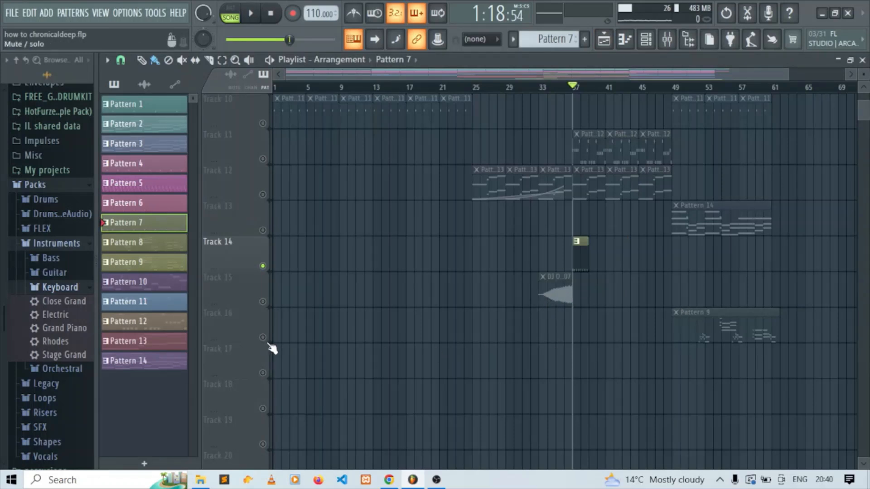
{"action": "scroll", "coordinate": [723, 314], "scroll_direction": "up", "scroll_amount": 4}
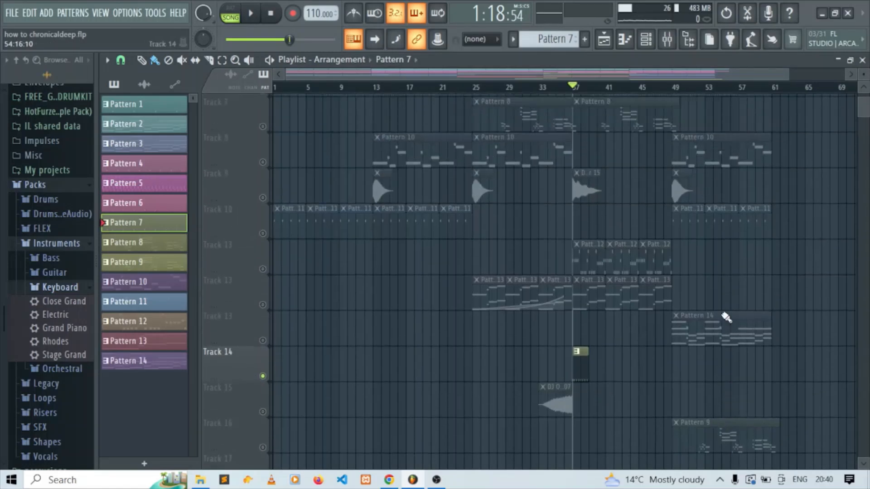
{"action": "scroll", "coordinate": [726, 317], "scroll_direction": "down", "scroll_amount": 3}
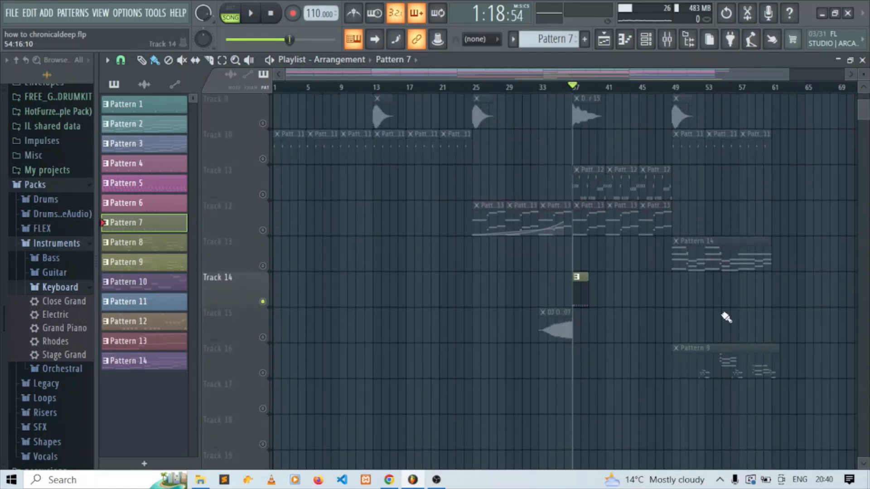
{"action": "left_click", "coordinate": [688, 89]}
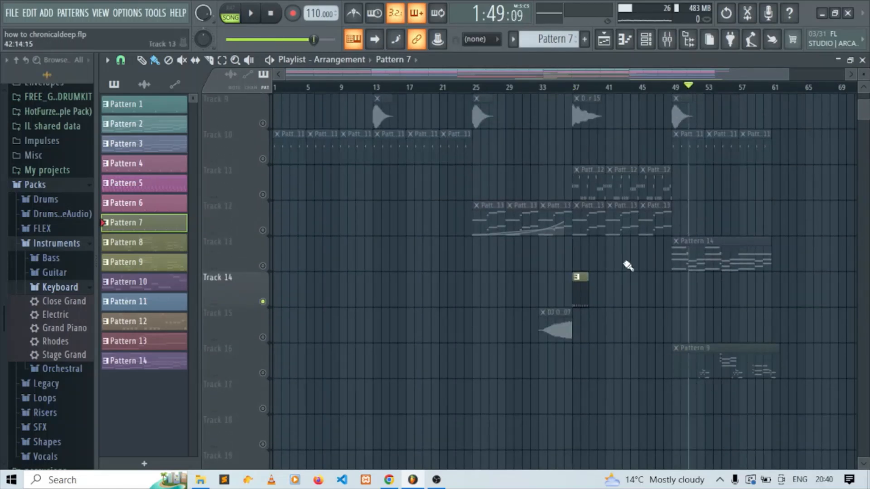
{"action": "scroll", "coordinate": [608, 204], "scroll_direction": "up", "scroll_amount": 3}
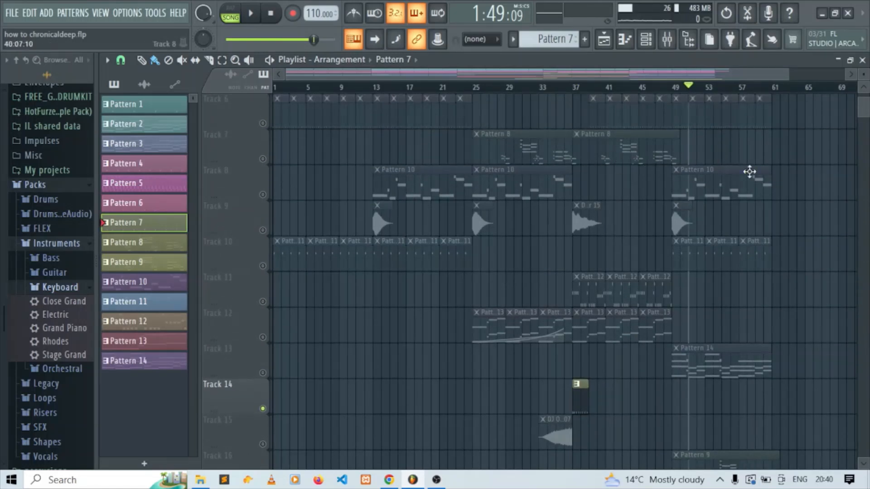
{"action": "scroll", "coordinate": [643, 181], "scroll_direction": "down", "scroll_amount": 5}
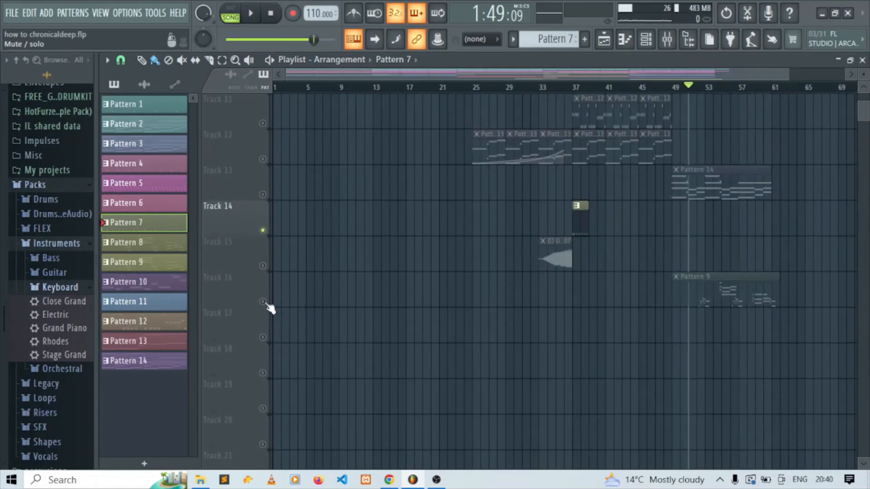
{"action": "key", "text": "space"}
Open Pattern 9's FLEX notes in the piano roll and examine the full phrase with its velocities.
{"action": "double_click", "coordinate": [709, 295]}
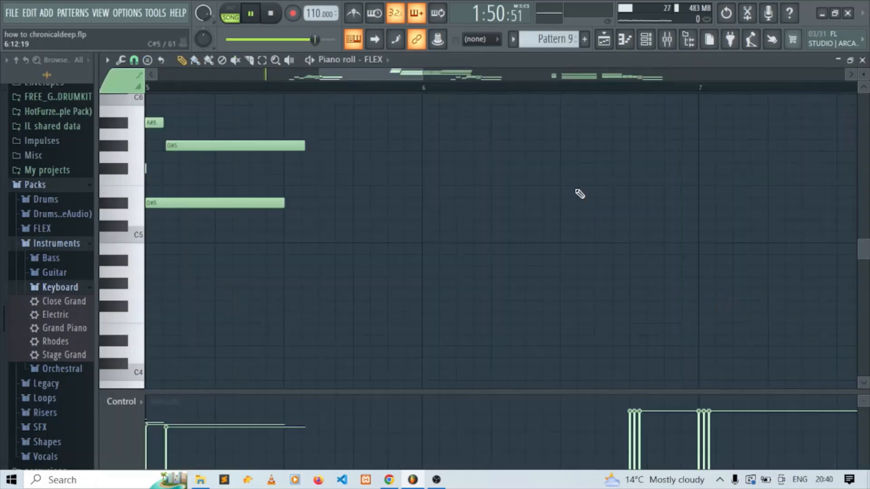
{"action": "left_click_drag", "start_coordinate": [408, 75], "coordinate": [751, 72]}
{"action": "scroll", "coordinate": [470, 224], "scroll_direction": "up", "scroll_amount": 3}
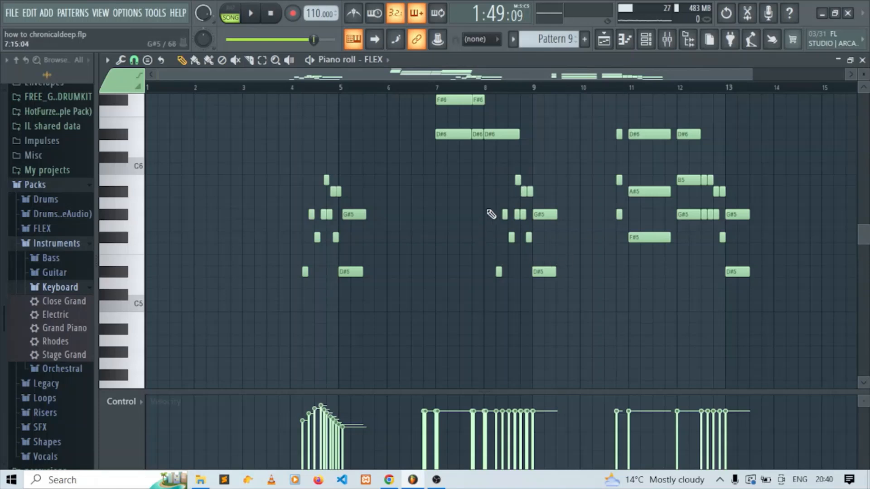
{"action": "key", "text": "space"}
{"action": "key", "text": "space"}
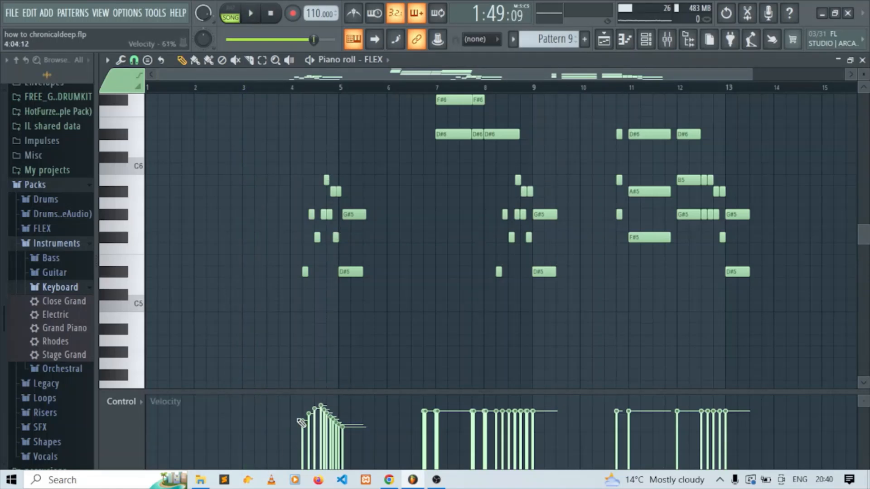
Play Pattern 9's FLEX notes, replay them from just after bar 4, and stop.
{"action": "key", "text": "space"}
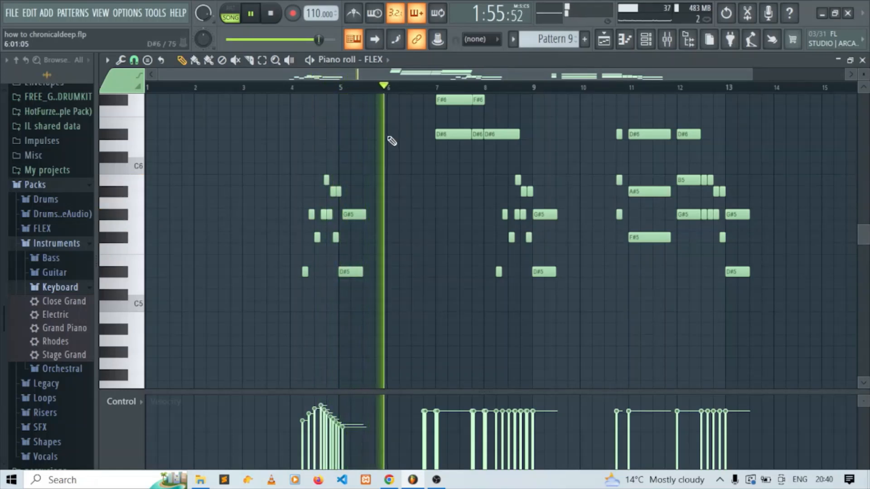
{"action": "left_click", "coordinate": [308, 90]}
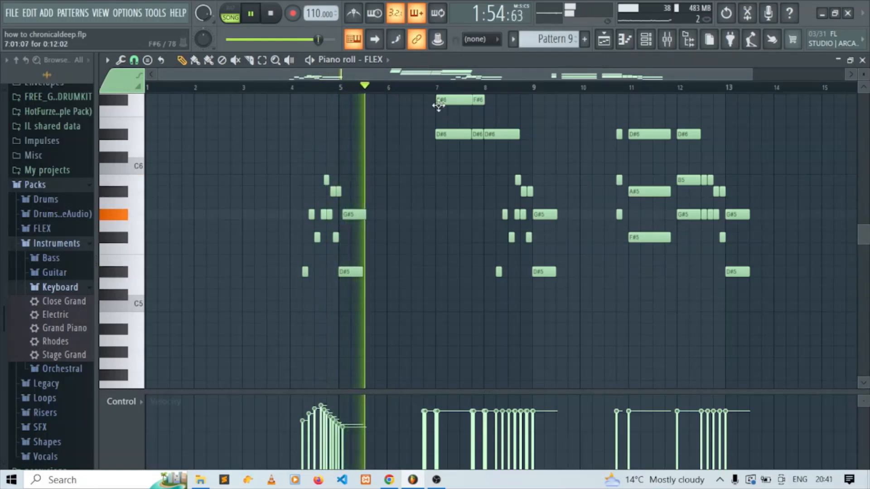
{"action": "key", "text": "space"}
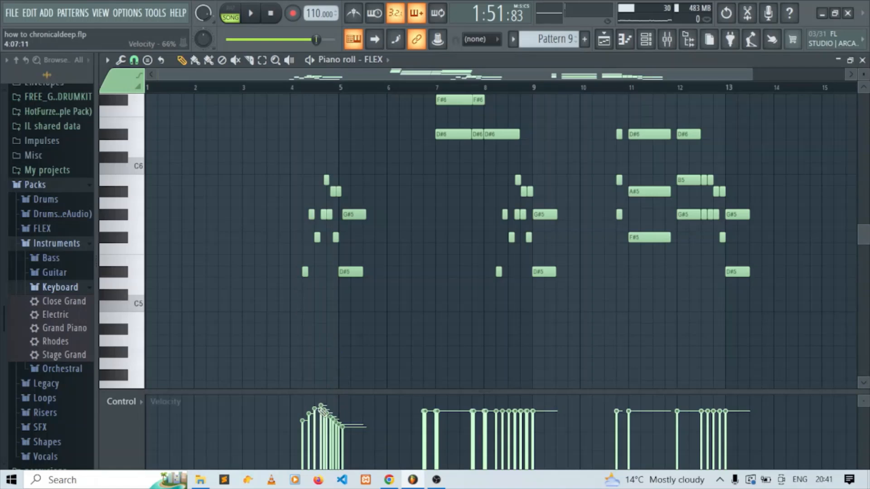
Select Pattern 9's first note group around bars 4 and 5 and examine the piano roll LFO tool's settings.
{"action": "left_click_drag", "start_coordinate": [395, 172], "coordinate": [271, 318]}
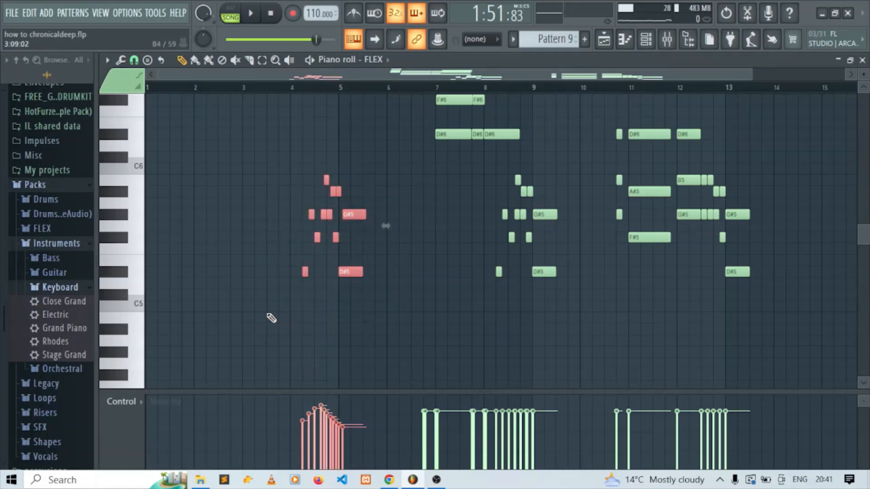
{"action": "key", "text": "alt+o"}
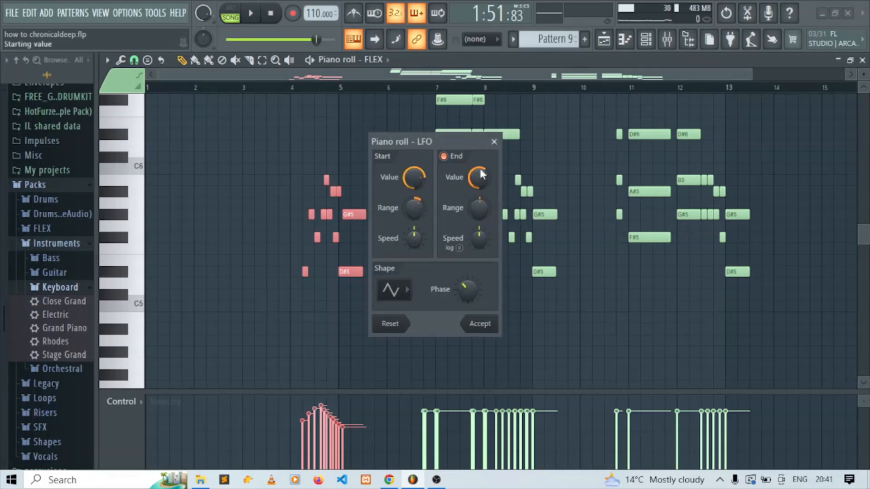
{"action": "left_click", "coordinate": [494, 142]}
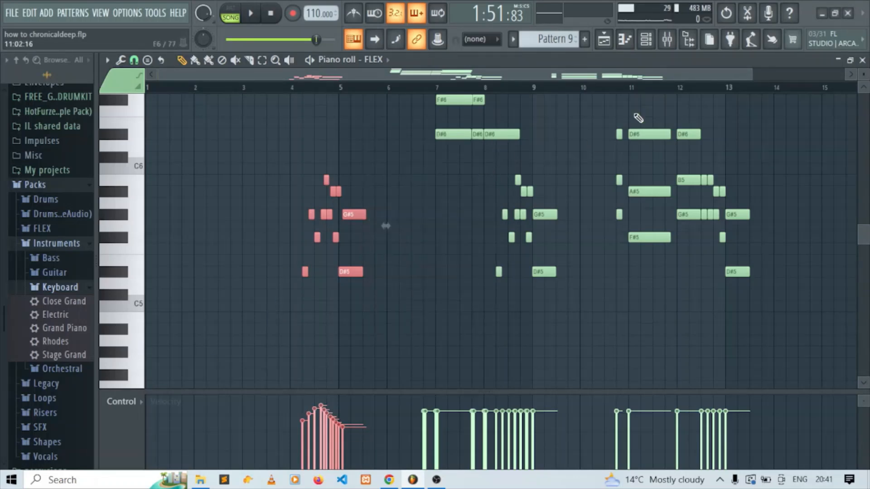
Return to the playlist and play the full arrangement from bar 1 with all tracks enabled.
{"action": "left_click", "coordinate": [611, 42]}
{"action": "scroll", "coordinate": [534, 310], "scroll_direction": "up", "scroll_amount": 5}
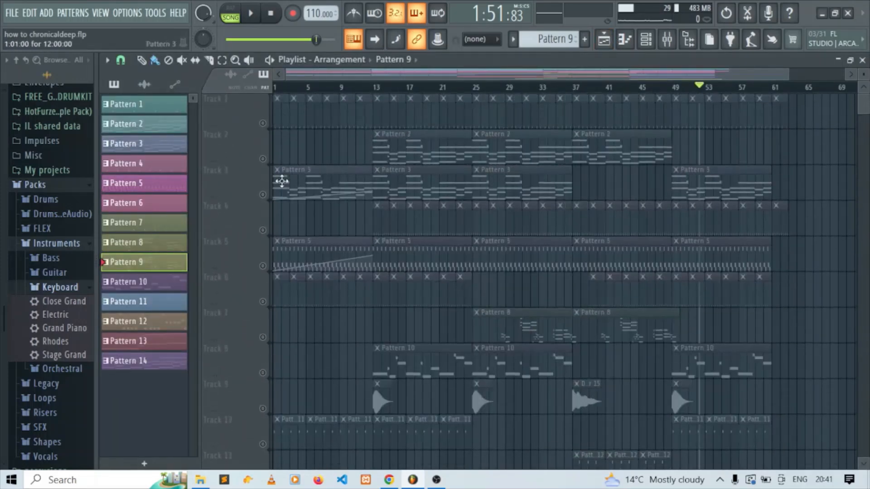
{"action": "left_click", "coordinate": [279, 88]}
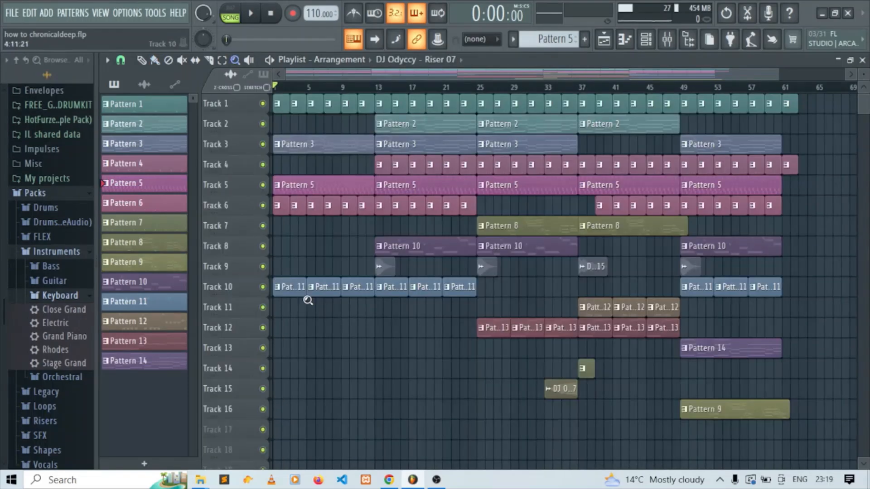
{"action": "key", "text": "space"}
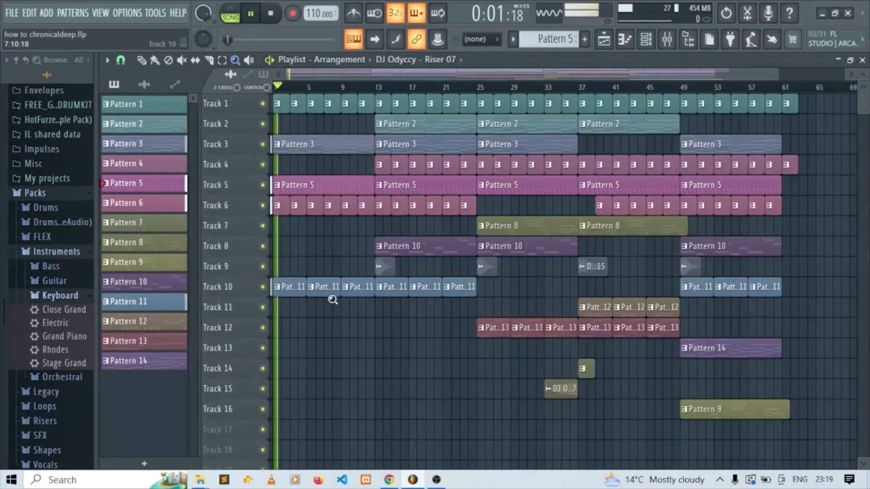